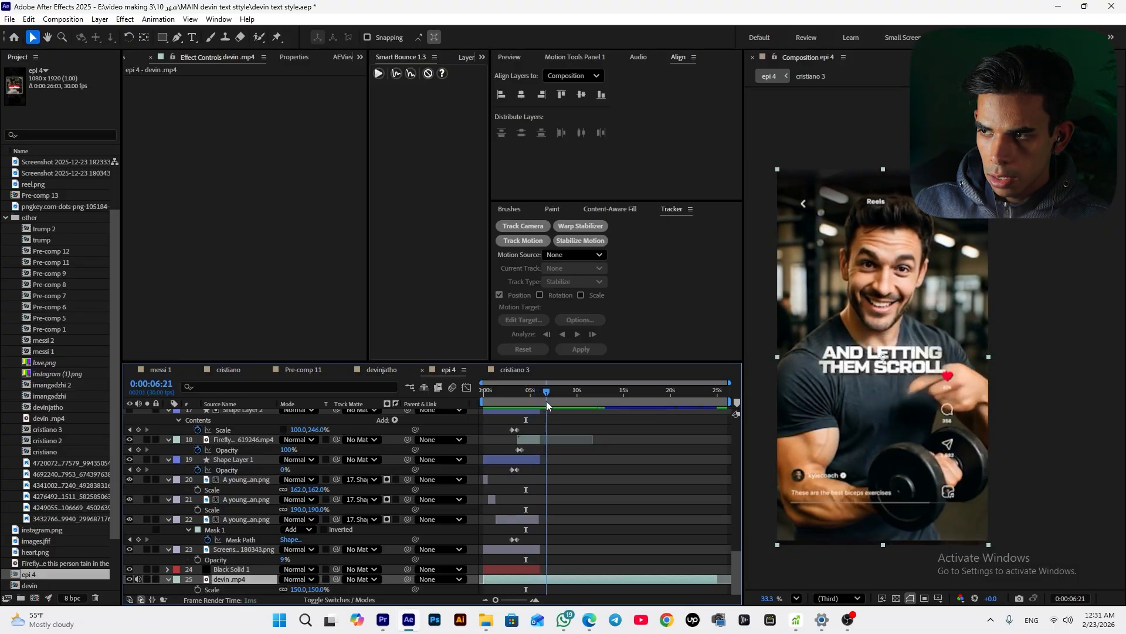
Scrub through the epi 4 composition around 5 to 11 seconds, soloing the devin.mp4 layer to review the reel
{"action": "left_click", "coordinate": [147, 580]}
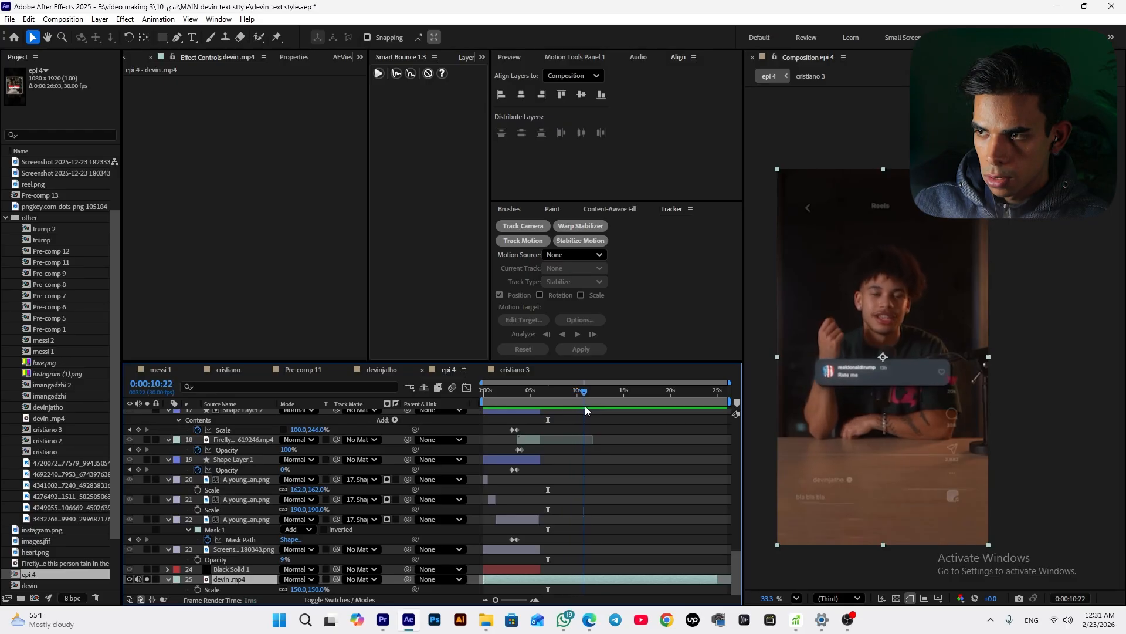
{"action": "scroll", "coordinate": [861, 304], "scroll_direction": "up", "scroll_amount": 2}
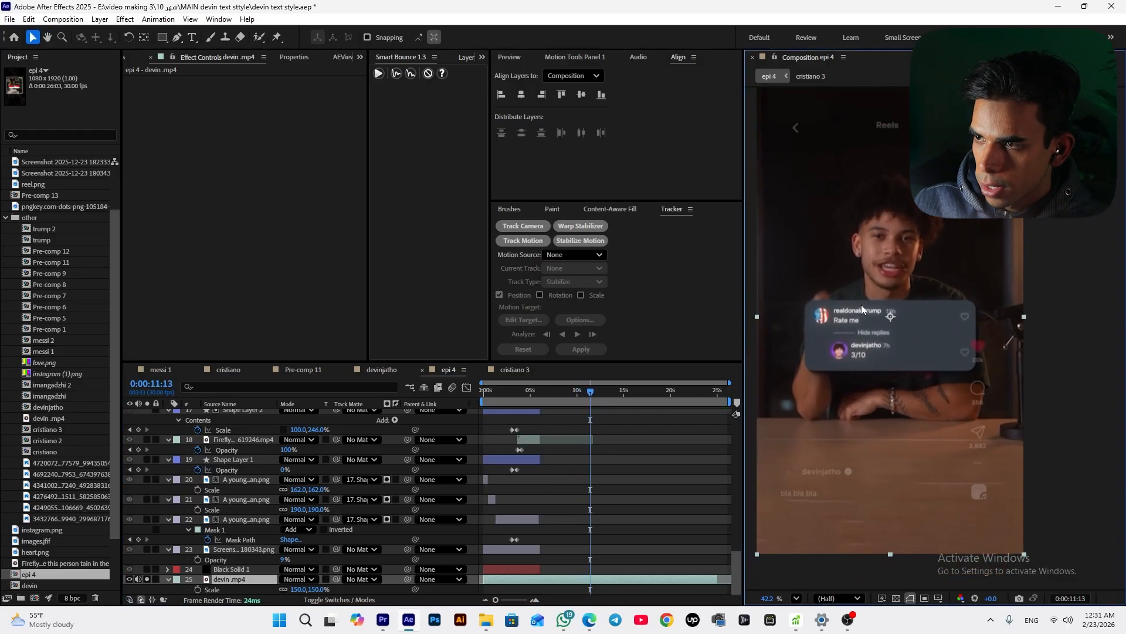
{"action": "left_click_drag", "start_coordinate": [593, 407], "coordinate": [548, 419]}
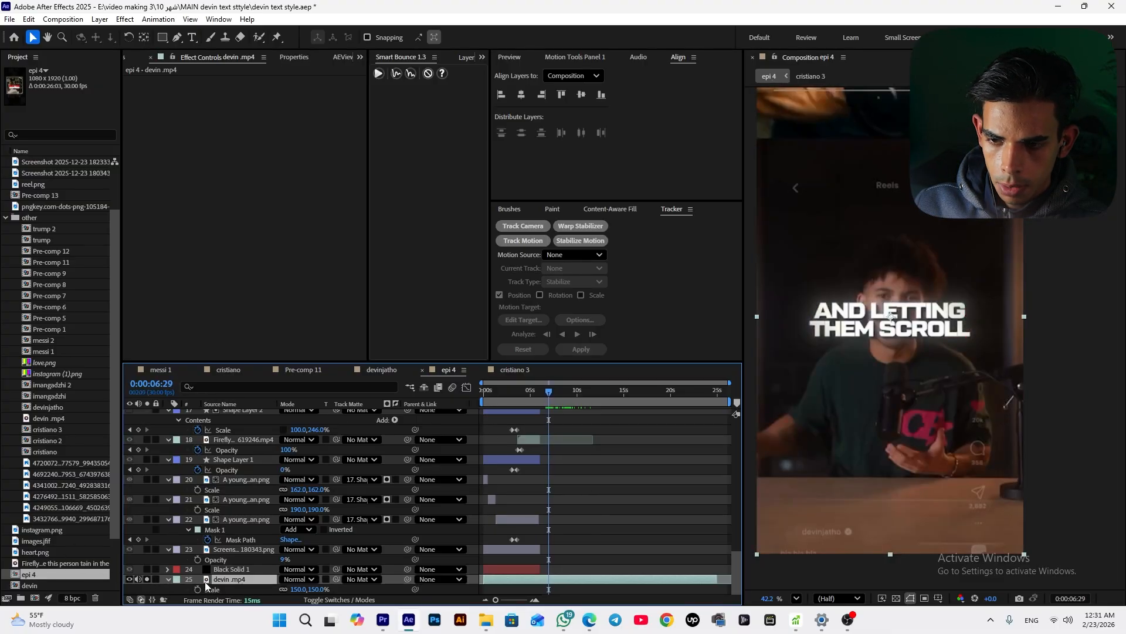
{"action": "left_click", "coordinate": [147, 580]}
{"action": "left_click_drag", "start_coordinate": [550, 394], "coordinate": [545, 411]}
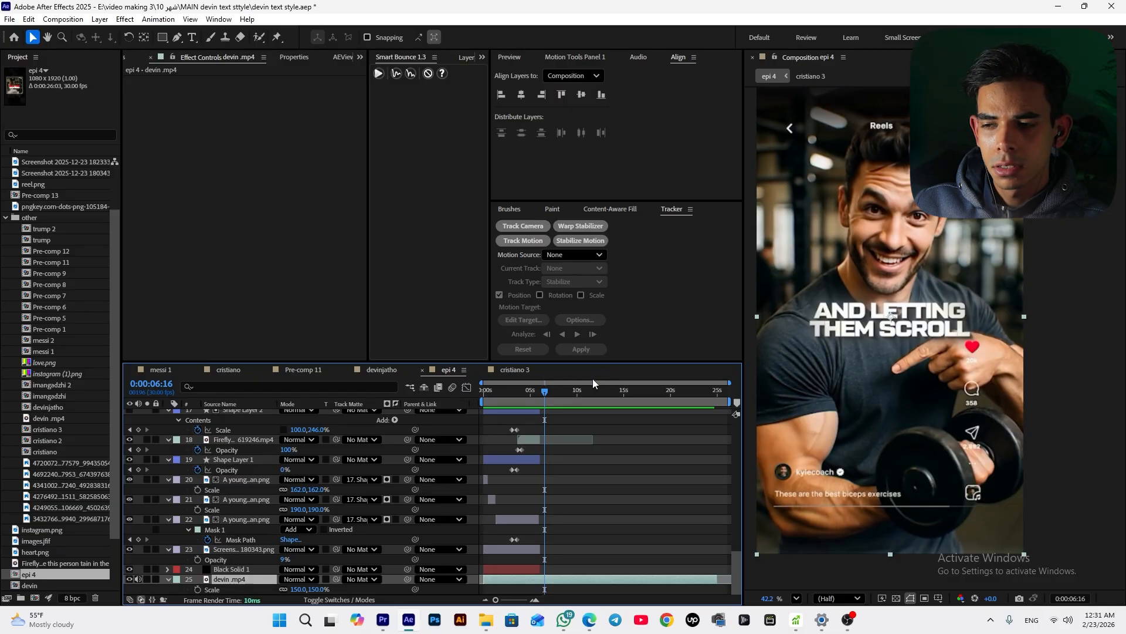
{"action": "left_click_drag", "start_coordinate": [547, 396], "coordinate": [550, 395]}
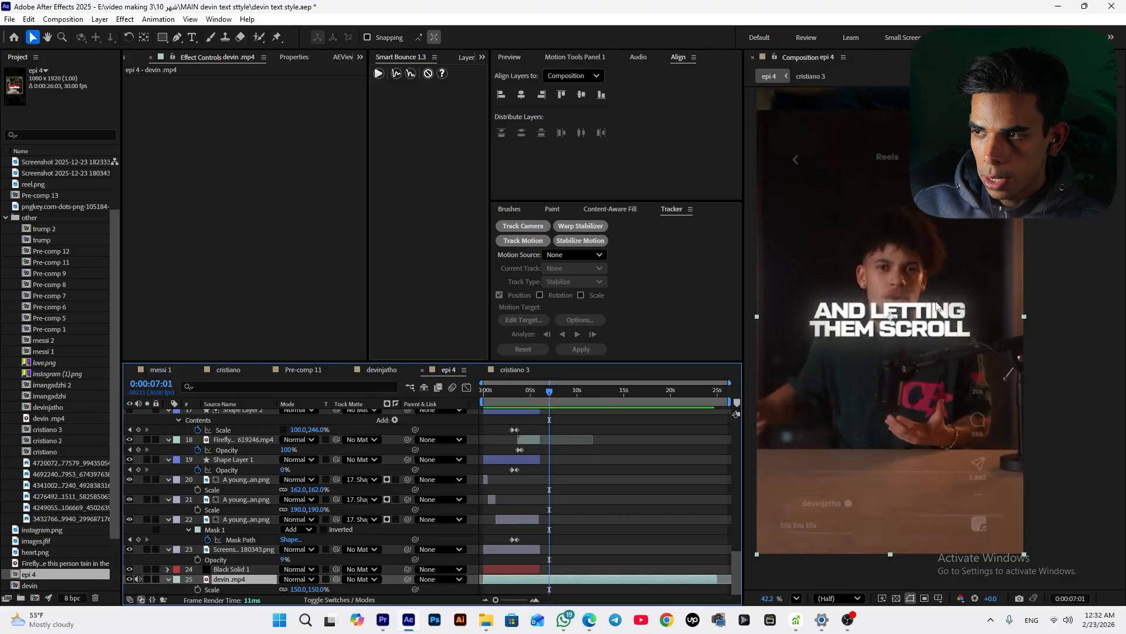
{"action": "left_click", "coordinate": [545, 401]}
{"action": "left_click_drag", "start_coordinate": [545, 400], "coordinate": [555, 399]}
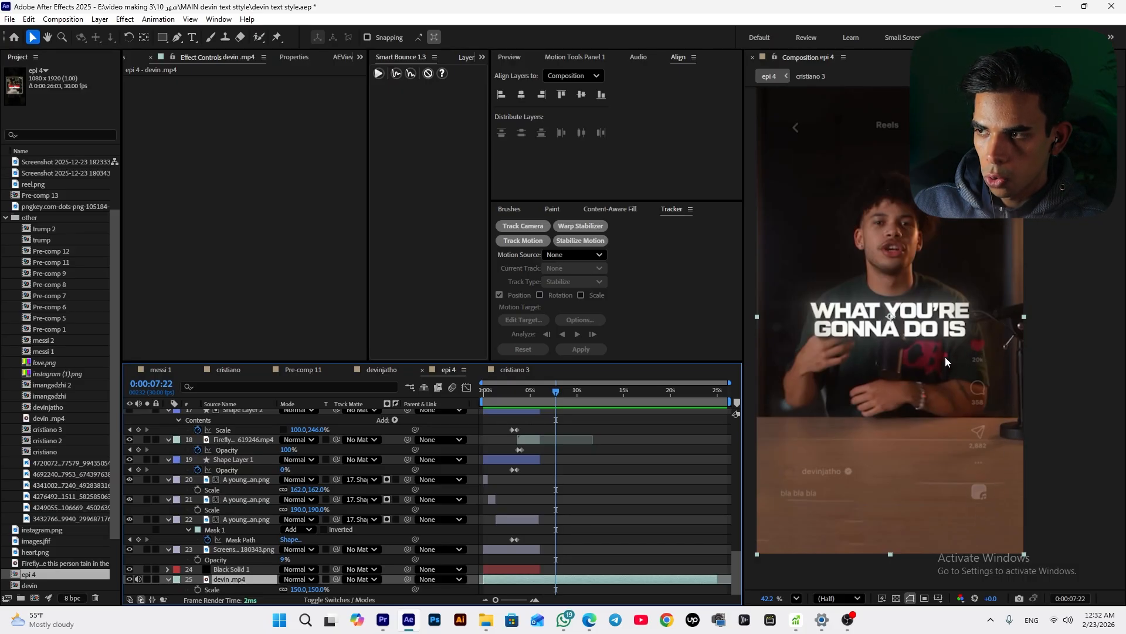
{"action": "key", "text": "j"}
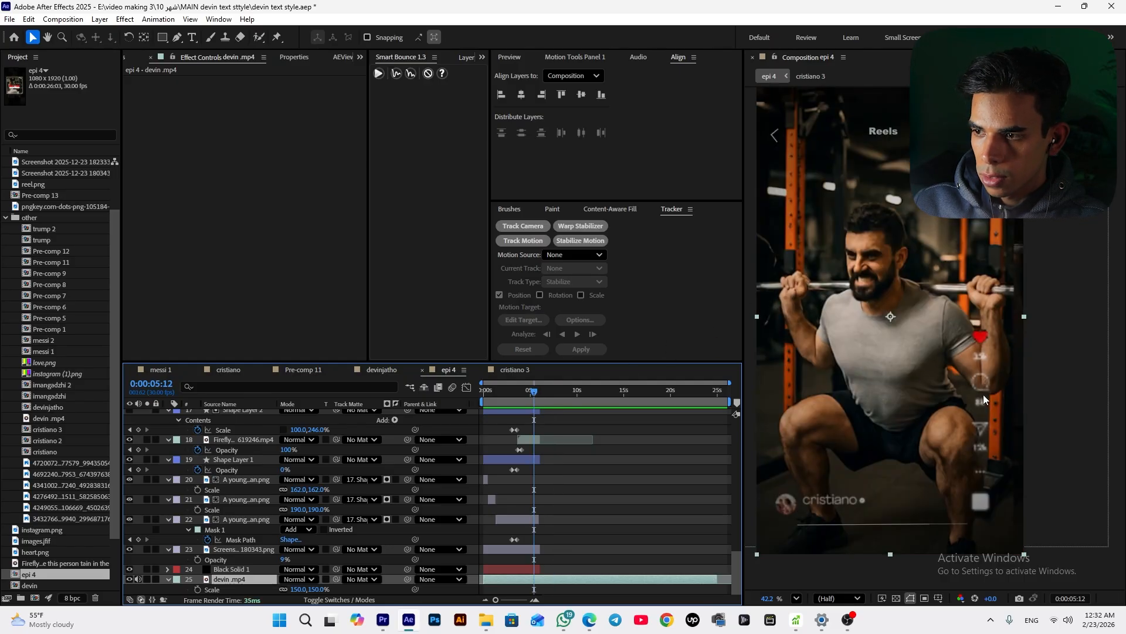
{"action": "left_click", "coordinate": [531, 404]}
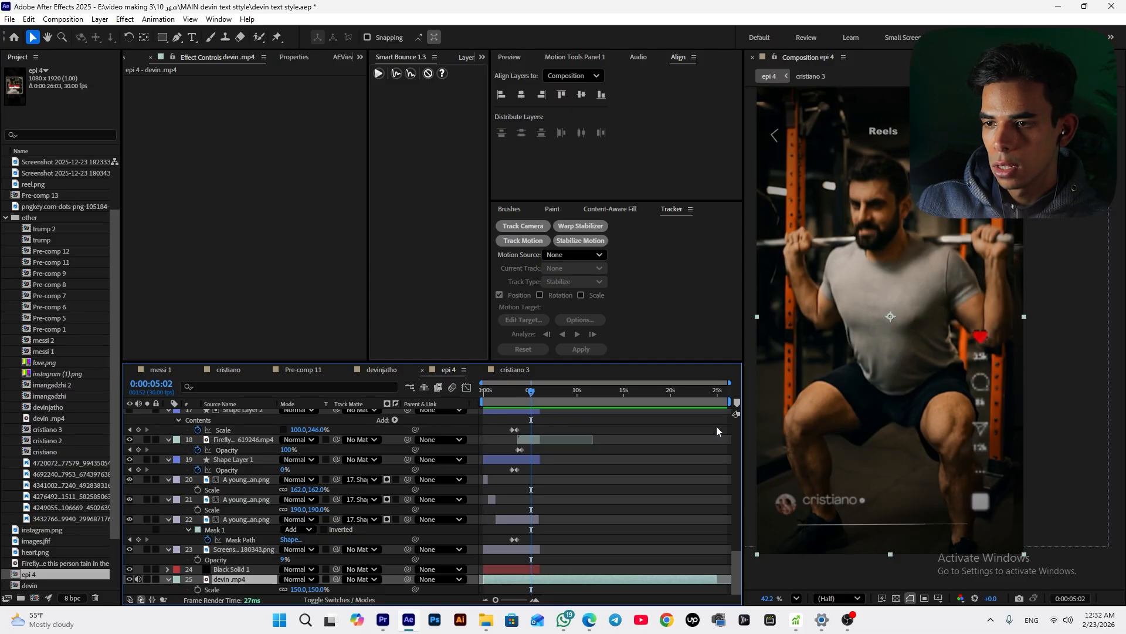
{"action": "left_click", "coordinate": [241, 536]}
{"action": "left_click", "coordinate": [147, 579]}
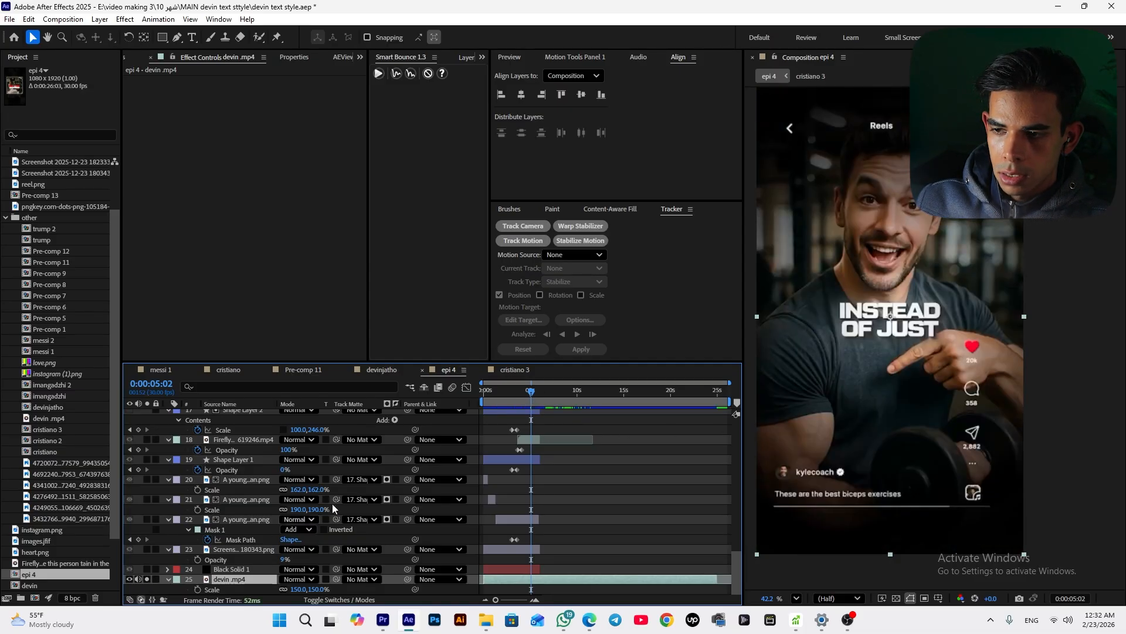
{"action": "left_click_drag", "start_coordinate": [531, 394], "coordinate": [549, 397]}
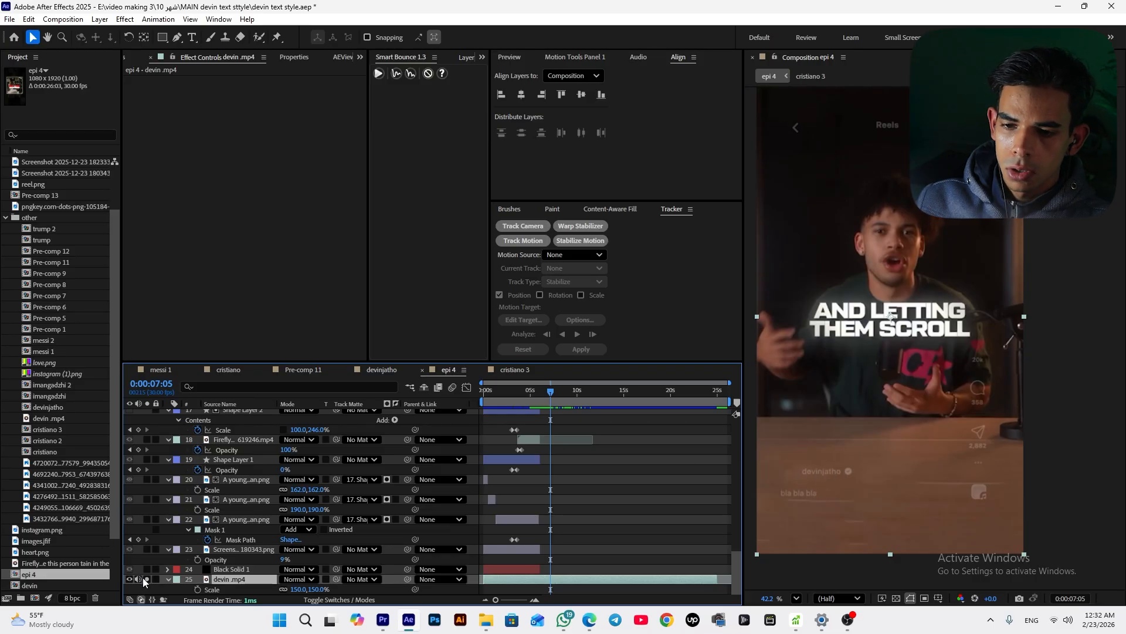
{"action": "left_click_drag", "start_coordinate": [549, 408], "coordinate": [592, 410]}
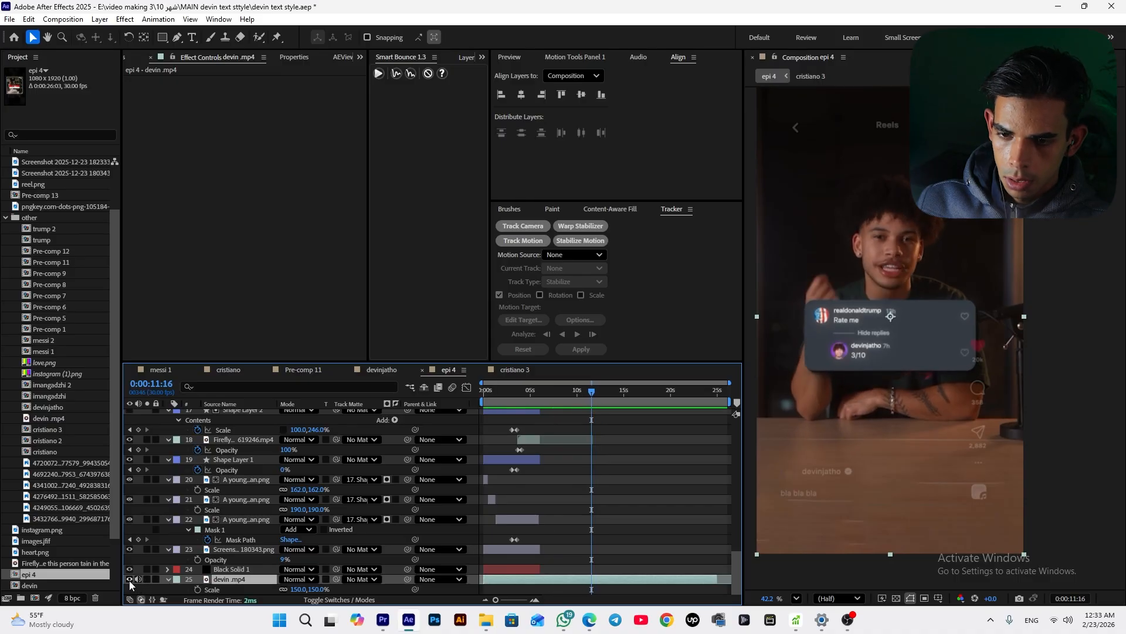
Draw a rectangle shape layer about 524 by 178 px near the middle of the frame at about 6 seconds
{"action": "left_click", "coordinate": [129, 579]}
{"action": "mouse_move", "coordinate": [560, 403]}
{"action": "left_mouse_down"}
{"action": "mouse_move", "coordinate": [506, 411]}
{"action": "mouse_move", "coordinate": [544, 418]}
{"action": "left_mouse_up"}
{"action": "left_click", "coordinate": [560, 449]}
{"action": "left_click", "coordinate": [875, 315]}
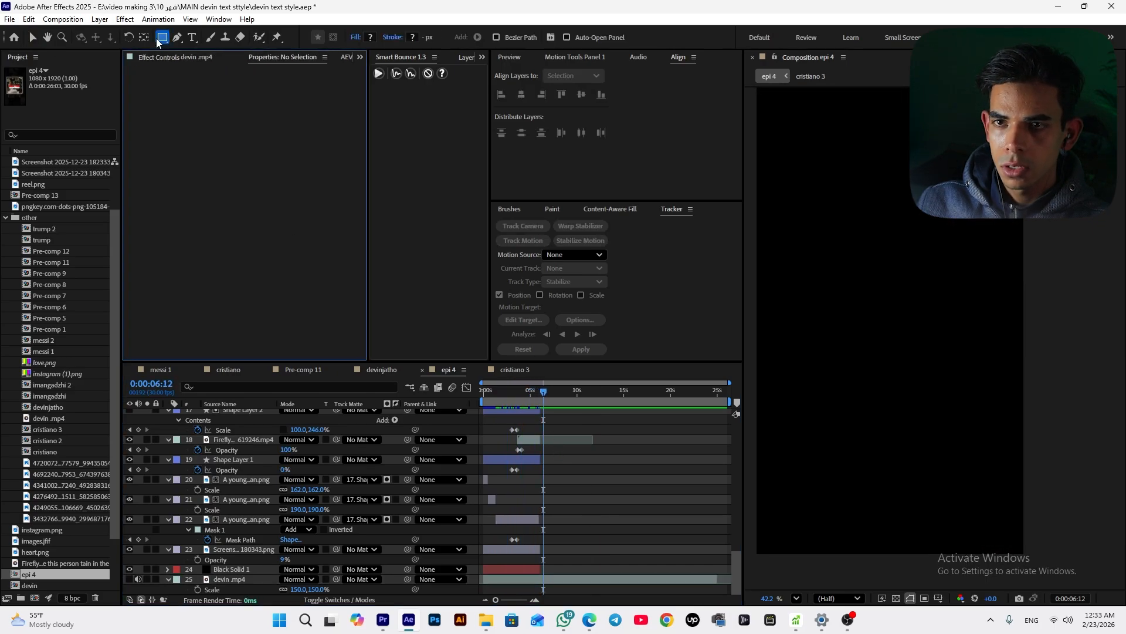
{"action": "key", "text": "q"}
{"action": "left_click_drag", "start_coordinate": [820, 291], "coordinate": [946, 335]}
Set the rectangle's fill colour to dark grey 131313
{"action": "left_click", "coordinate": [246, 352]}
{"action": "left_click_drag", "start_coordinate": [470, 294], "coordinate": [415, 365]}
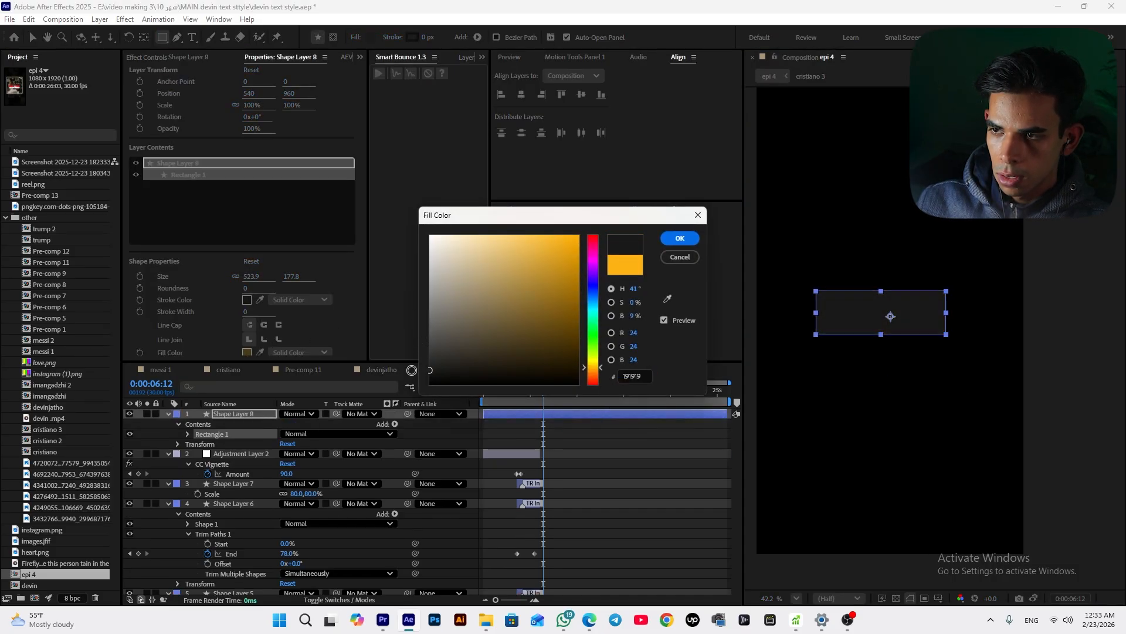
{"action": "left_click", "coordinate": [679, 238]}
Trim the rectangle layer so it starts at the current time
{"action": "scroll", "coordinate": [555, 450], "scroll_direction": "down", "scroll_amount": 5}
{"action": "scroll", "coordinate": [551, 429], "scroll_direction": "up", "scroll_amount": 5}
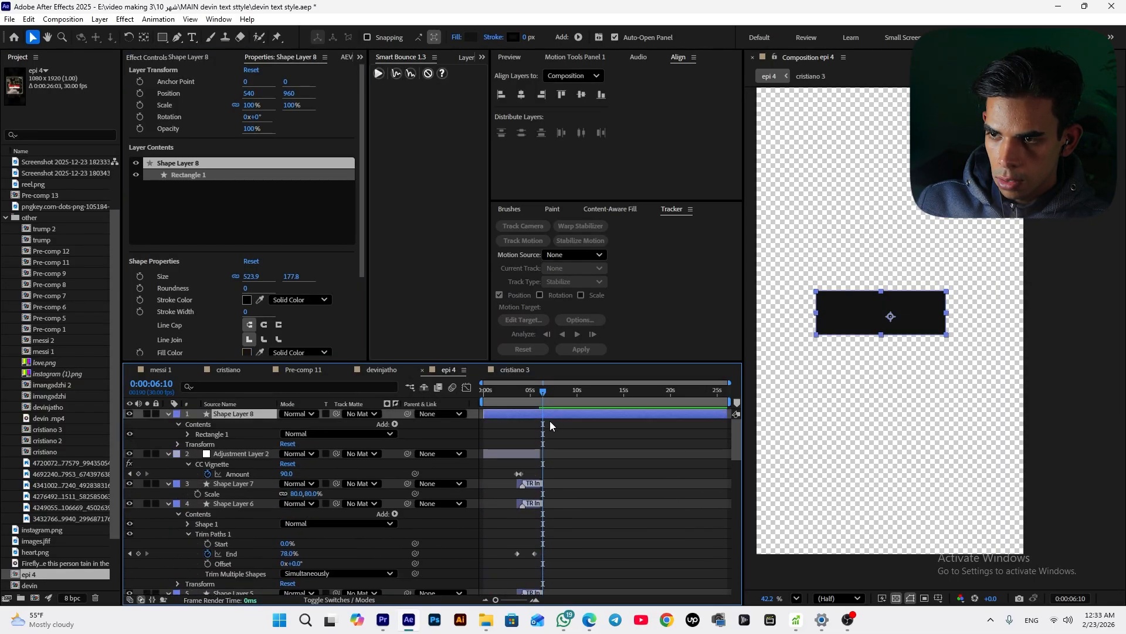
{"action": "key", "text": "alt+bracketleft"}
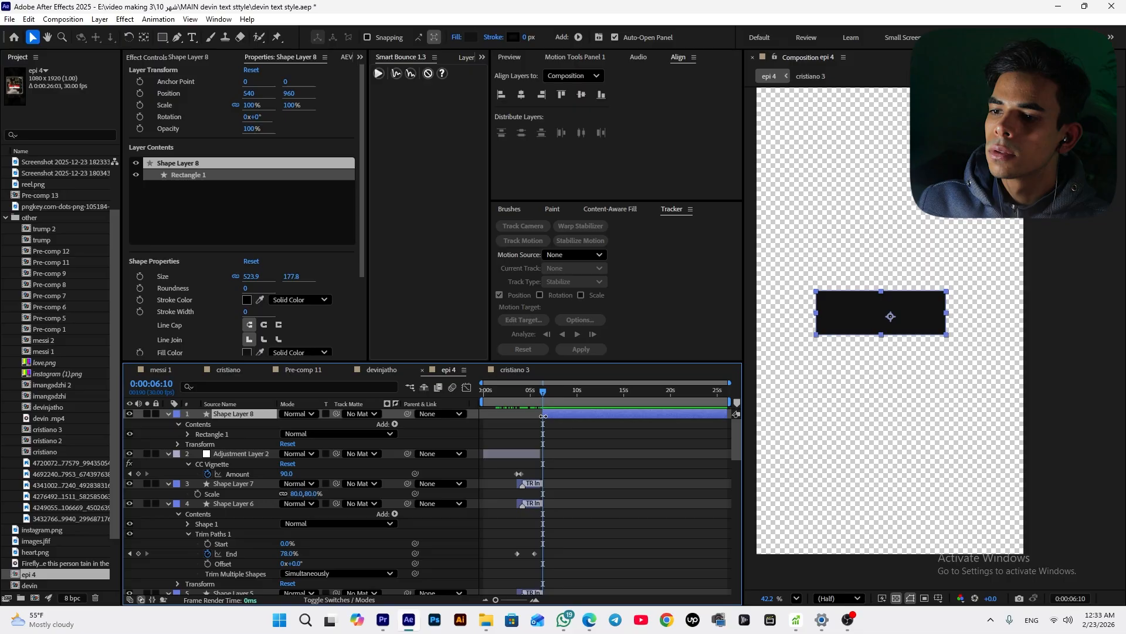
Set the rectangle path's roundness to 44
{"action": "left_click", "coordinate": [188, 435]}
{"action": "left_click", "coordinate": [198, 444]}
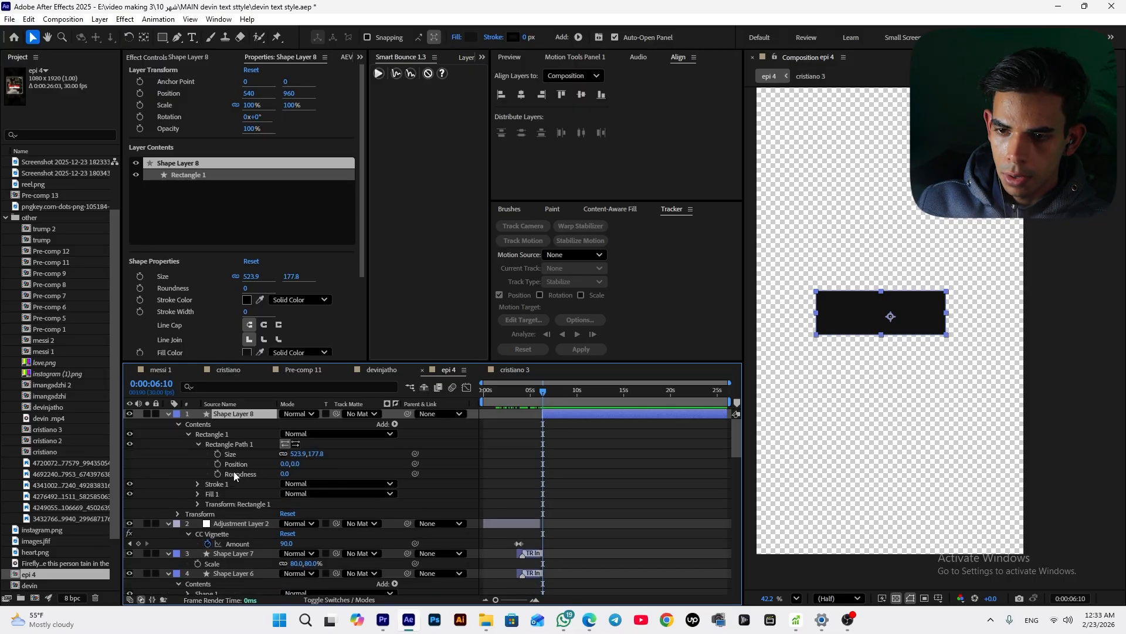
{"action": "left_click_drag", "start_coordinate": [281, 477], "coordinate": [305, 467]}
{"action": "left_click", "coordinate": [698, 455]}
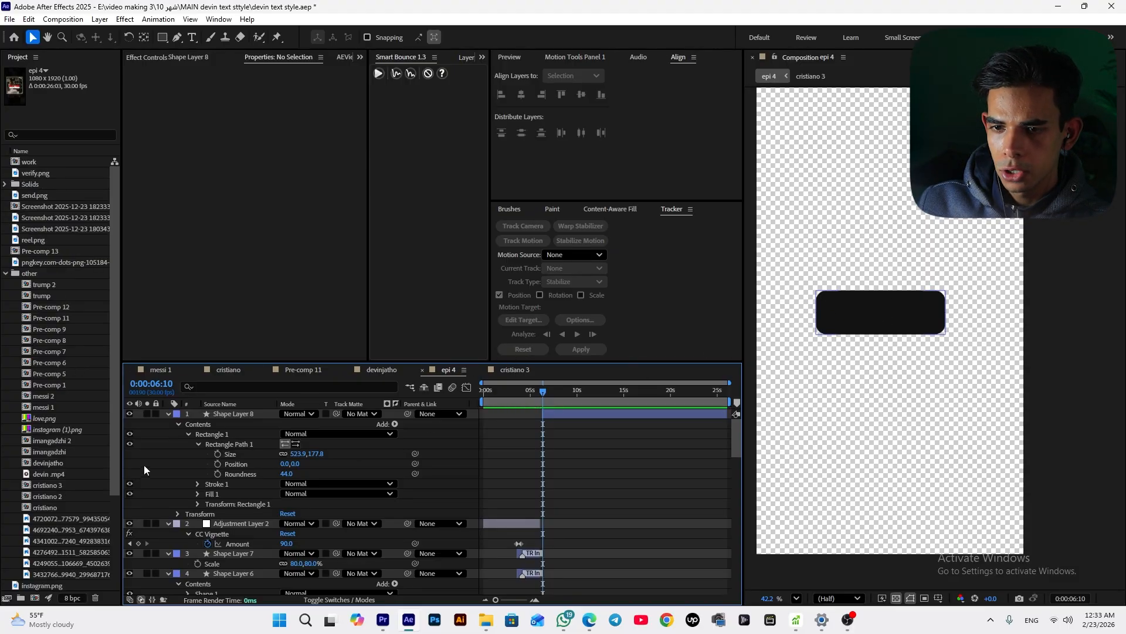
Copy the avatar, realdonaldtrump and 7h layers from Pre-comp 6 and paste them into the epi 4 composition
{"action": "double_click", "coordinate": [51, 363]}
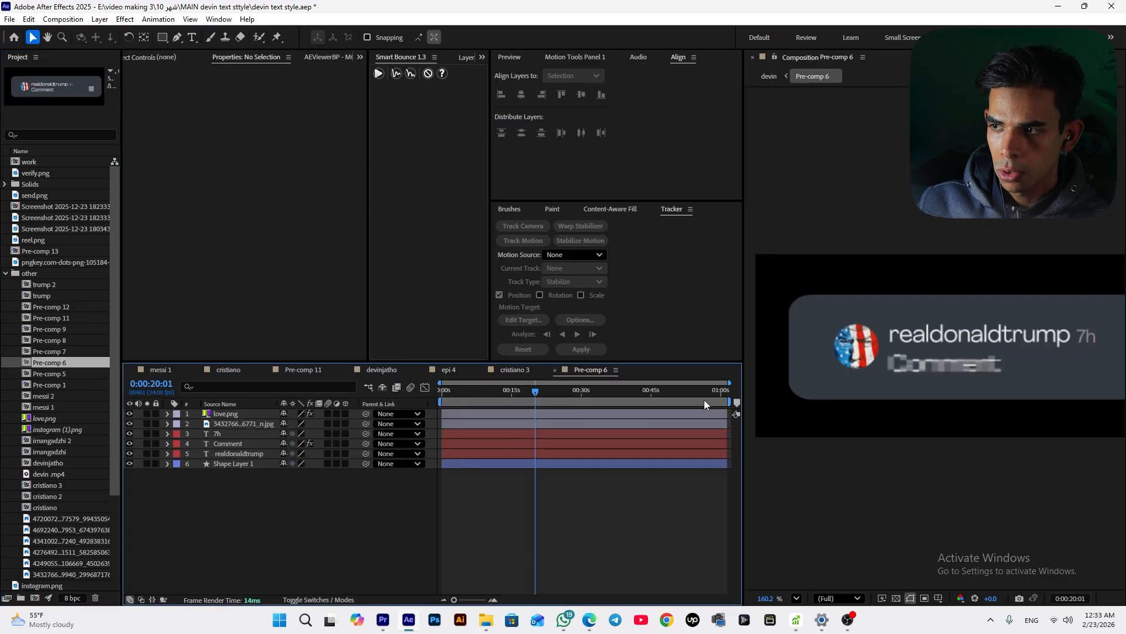
{"action": "left_click", "coordinate": [938, 332]}
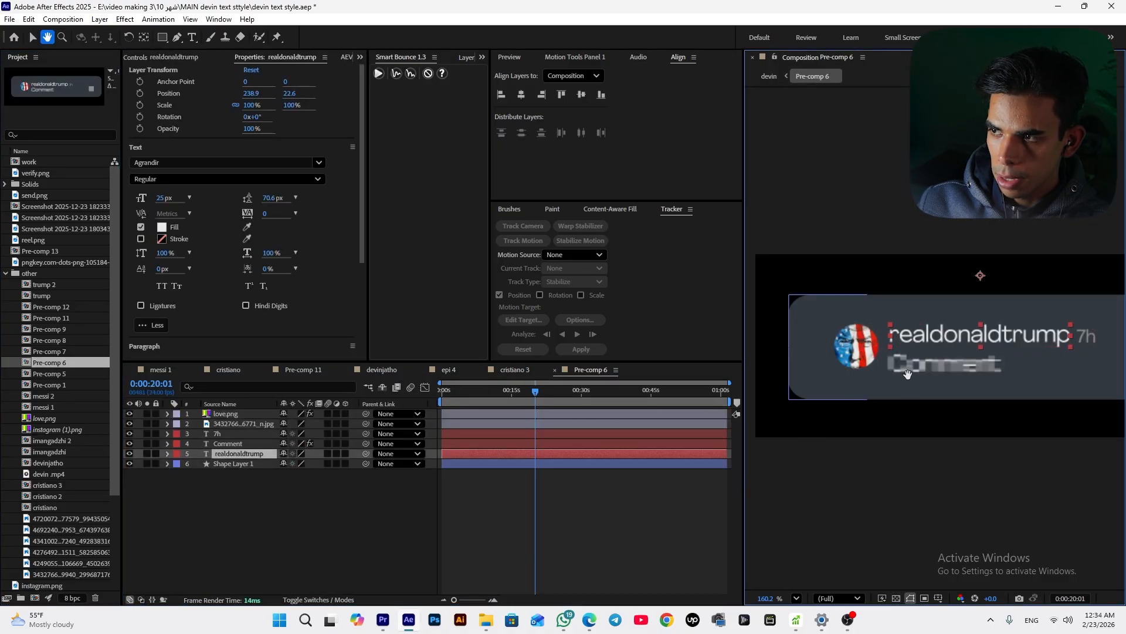
{"action": "left_click_drag", "start_coordinate": [907, 372], "coordinate": [860, 386]}
{"action": "left_click", "coordinate": [1037, 351]}
{"action": "left_click", "coordinate": [878, 352], "text": "shift"}
{"action": "left_click", "coordinate": [814, 373], "text": "shift"}
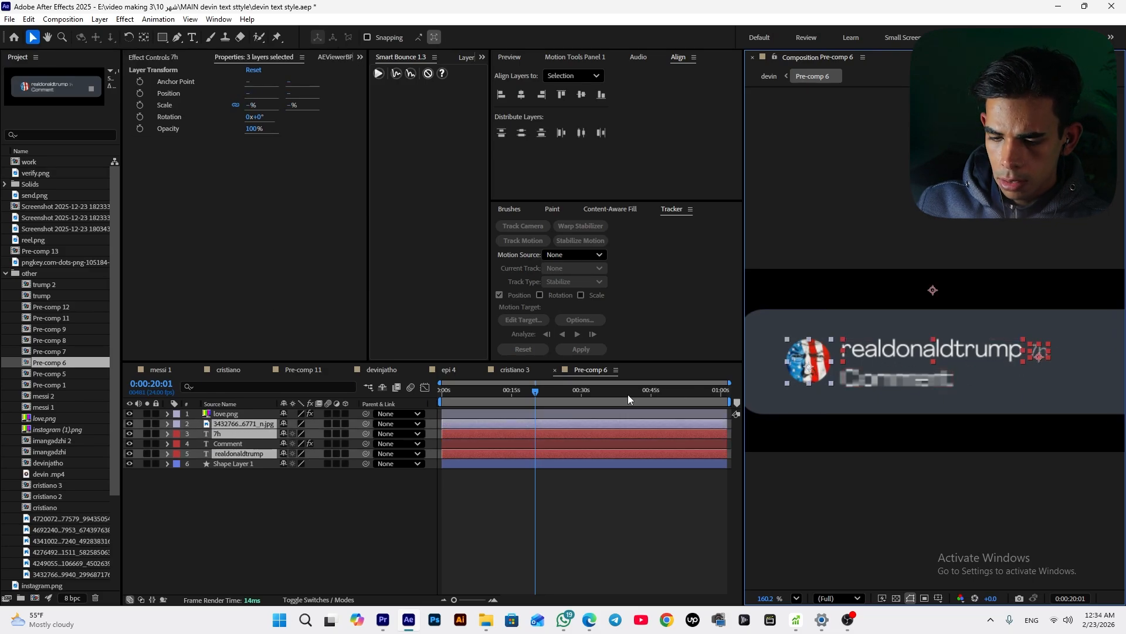
{"action": "left_click", "coordinate": [535, 375]}
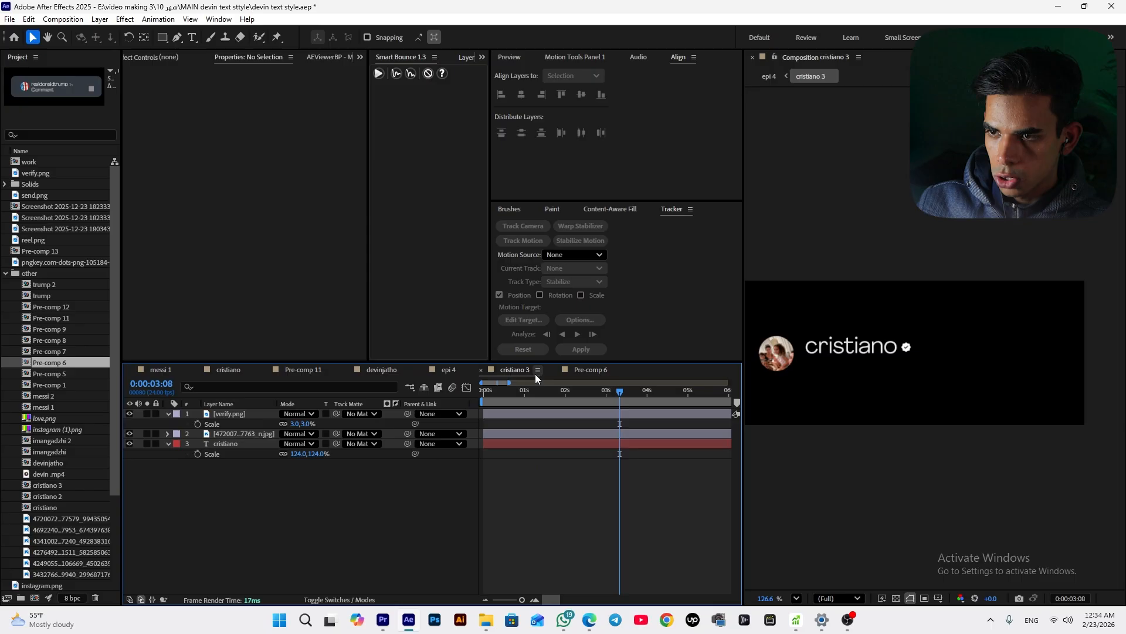
{"action": "left_click", "coordinate": [450, 372]}
{"action": "key", "text": "ctrl+v"}
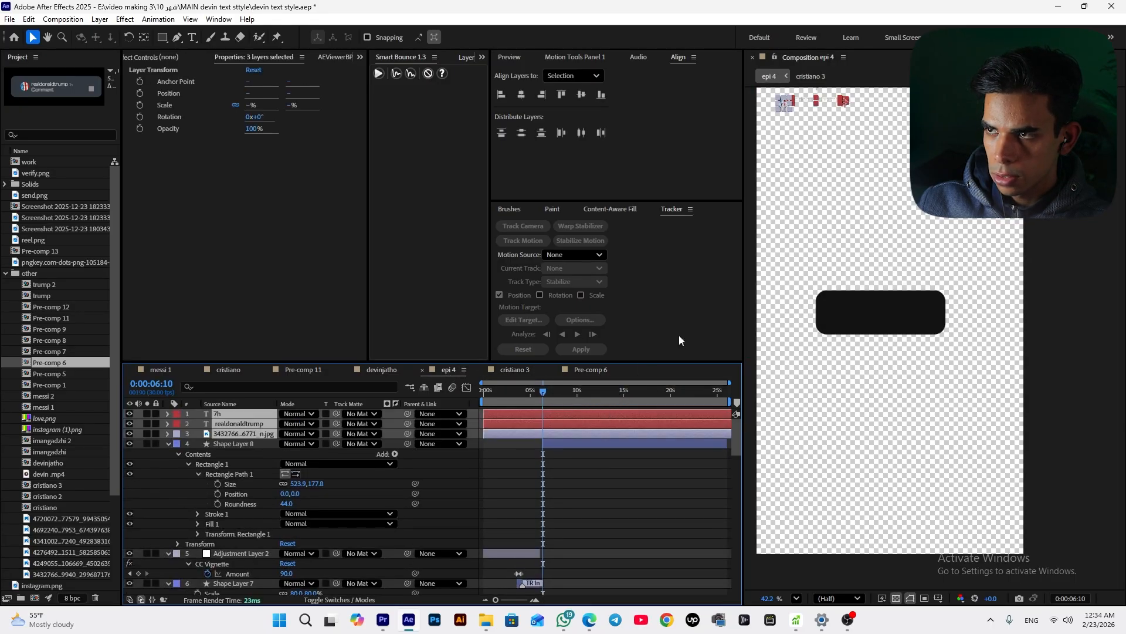
Place the pasted avatar, username and 7h layers on the rectangle, scaling the text layers to 114%
{"action": "left_click_drag", "start_coordinate": [788, 107], "coordinate": [825, 304]}
{"action": "scroll", "coordinate": [853, 317], "scroll_direction": "up", "scroll_amount": 5}
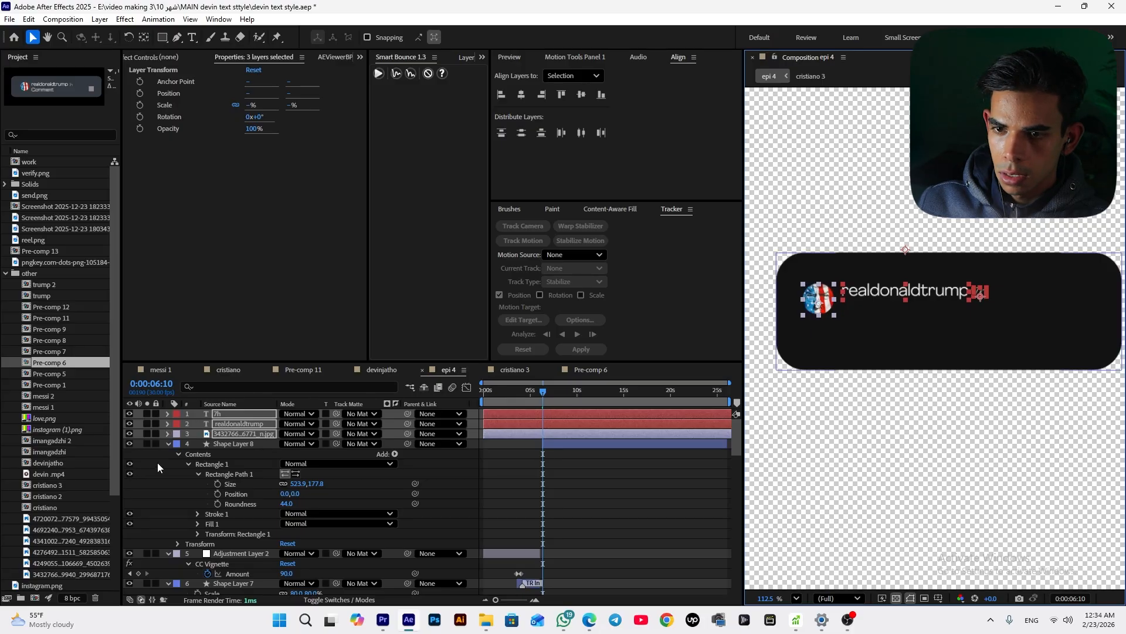
{"action": "key", "text": "s"}
{"action": "left_click_drag", "start_coordinate": [330, 423], "coordinate": [334, 425]}
{"action": "left_click_drag", "start_coordinate": [911, 303], "coordinate": [927, 295]}
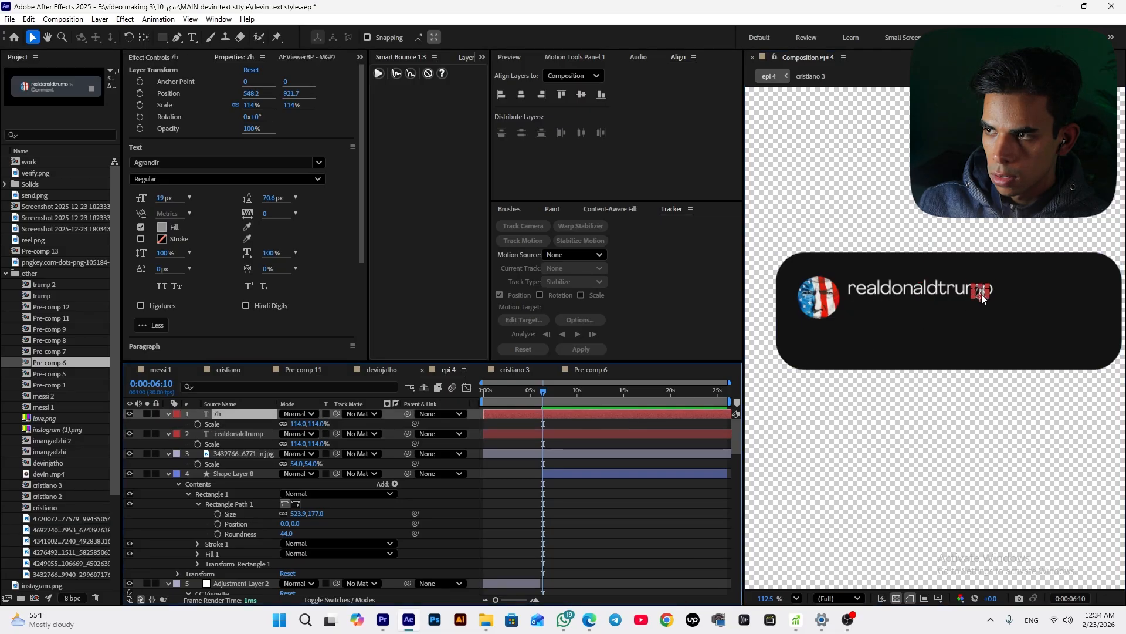
{"action": "left_click_drag", "start_coordinate": [981, 294], "coordinate": [1018, 295]}
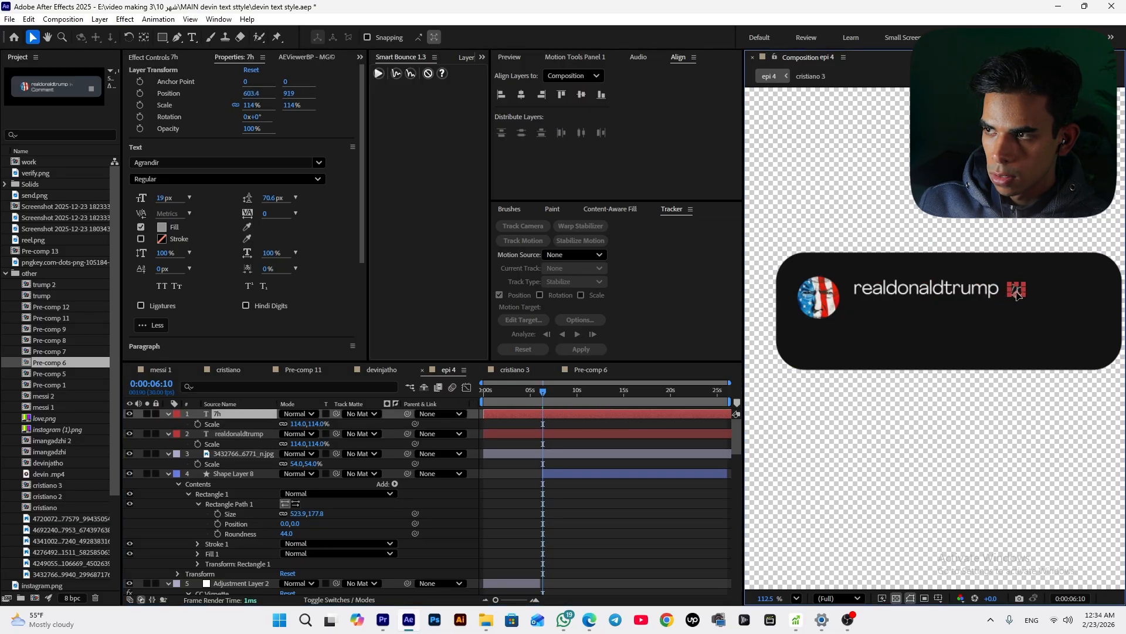
Delete the first rectangle shape layer
{"action": "left_click", "coordinate": [989, 295], "text": "shift"}
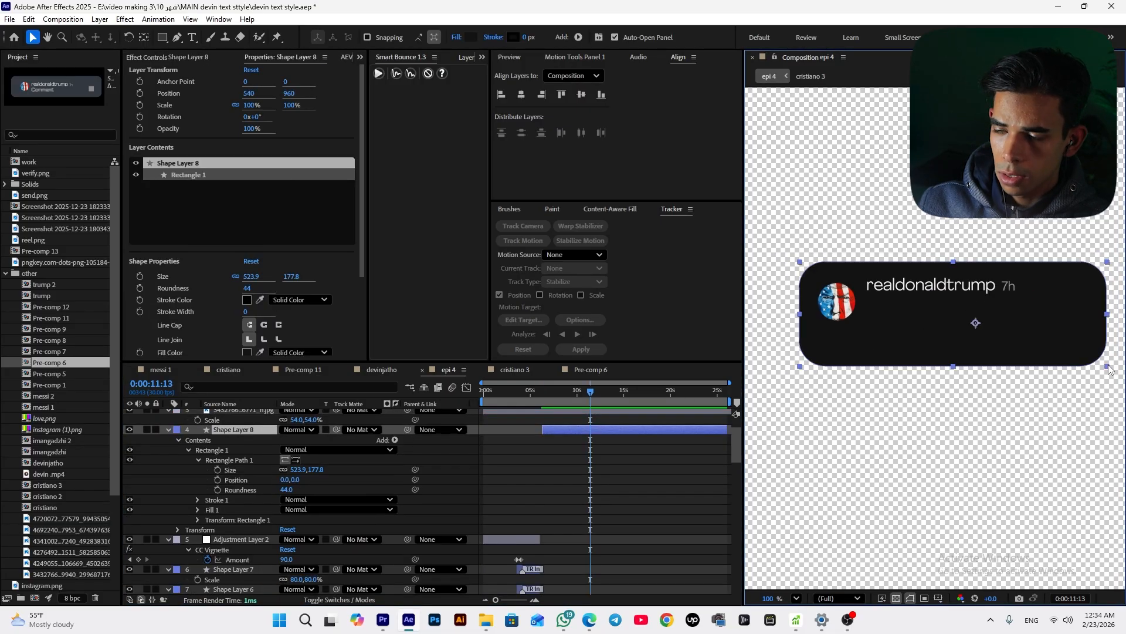
{"action": "key", "text": "Delete"}
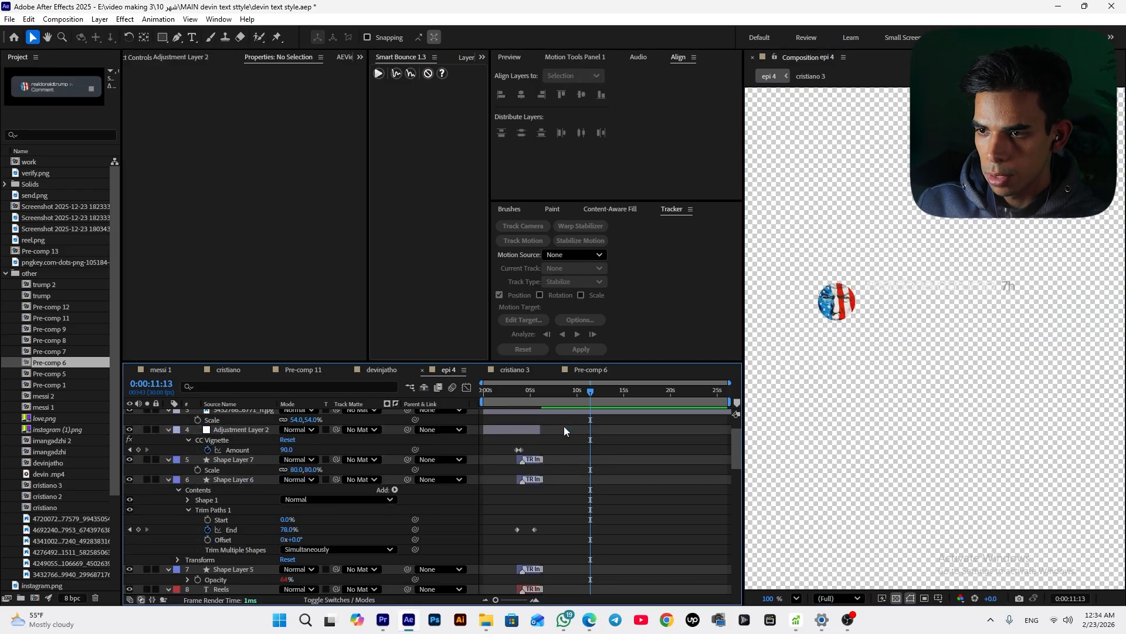
Draw a new rectangle about 438 by 132 px around the avatar and username, and move it below those layers
{"action": "left_click", "coordinate": [162, 38]}
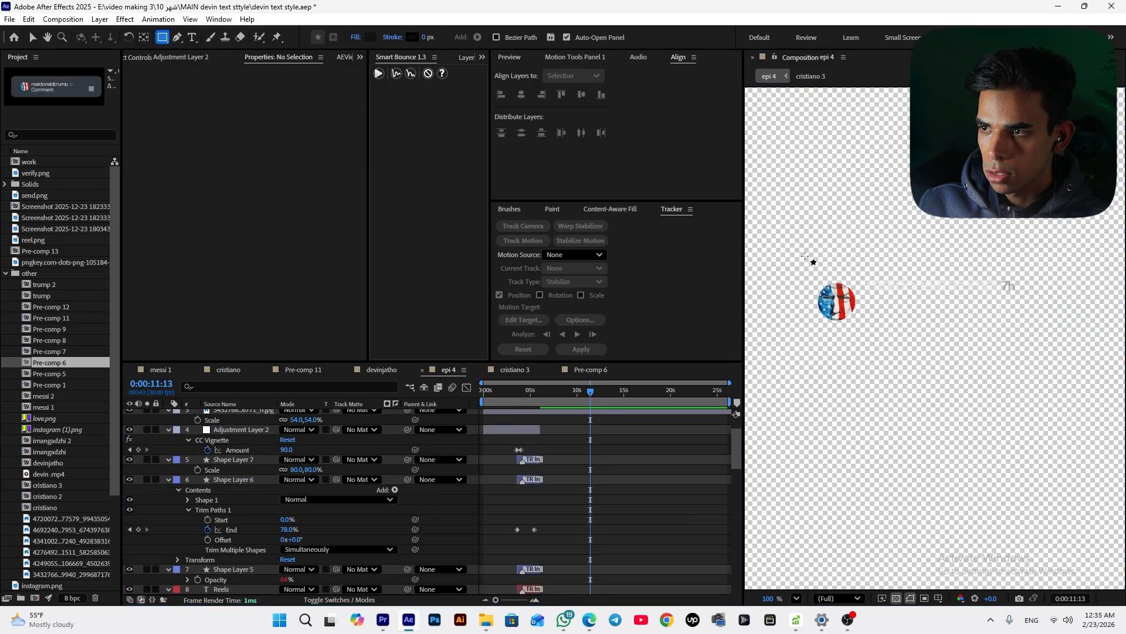
{"action": "left_click_drag", "start_coordinate": [805, 256], "coordinate": [1064, 339]}
{"action": "scroll", "coordinate": [226, 464], "scroll_direction": "up", "scroll_amount": 1}
{"action": "left_click_drag", "start_coordinate": [241, 416], "coordinate": [257, 510]}
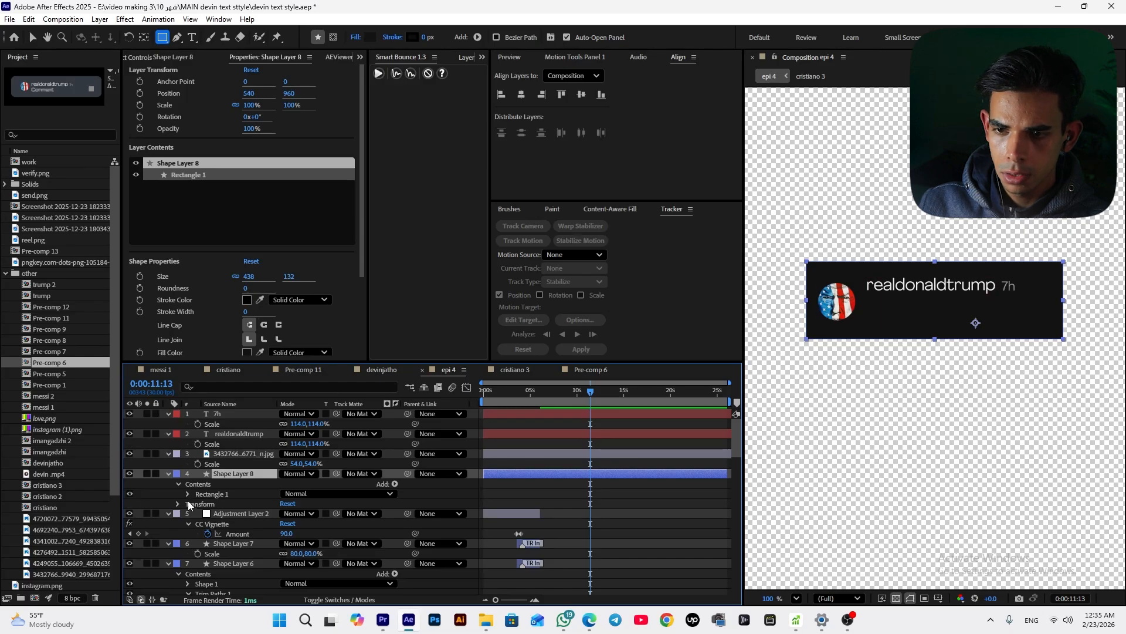
Set the new rectangle path's roundness to 42
{"action": "left_click", "coordinate": [187, 494]}
{"action": "left_click", "coordinate": [197, 504]}
{"action": "left_click_drag", "start_coordinate": [286, 533], "coordinate": [310, 530]}
{"action": "key", "text": "v"}
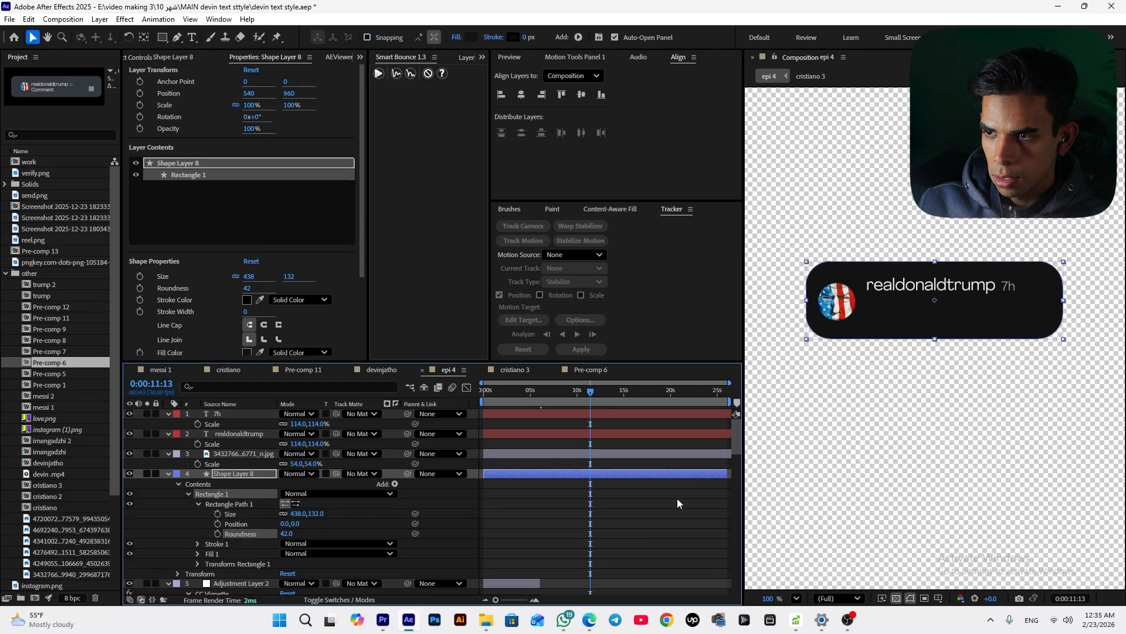
Add a text layer reading "rate me" on the card at about 8 seconds
{"action": "left_click", "coordinate": [677, 498]}
{"action": "left_click", "coordinate": [852, 315]}
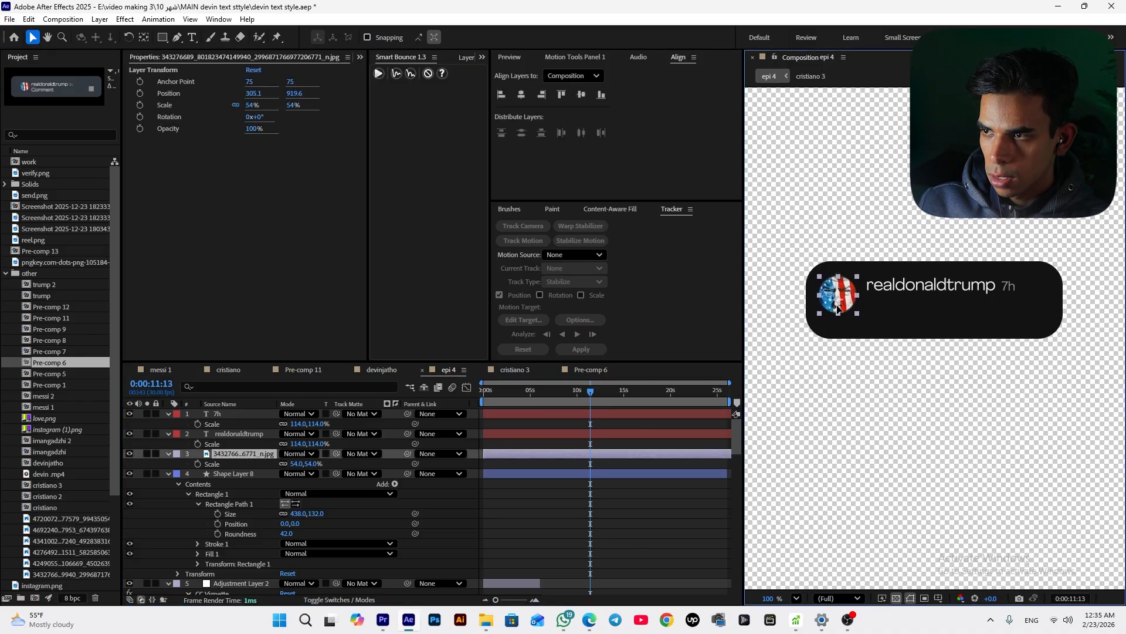
{"action": "left_click", "coordinate": [1007, 287]}
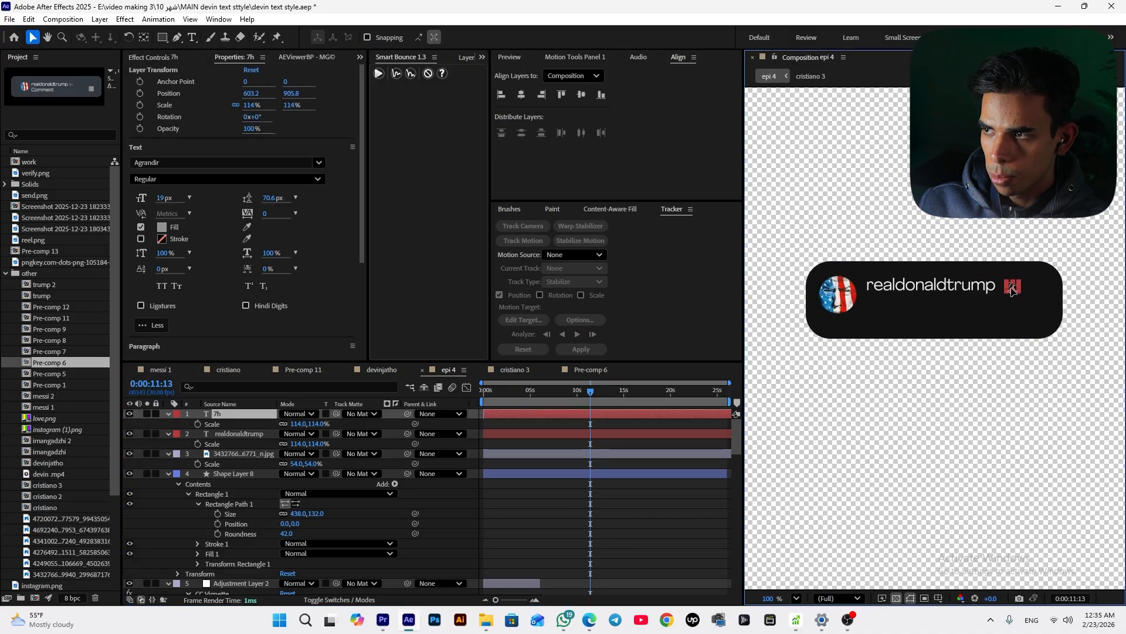
{"action": "left_click", "coordinate": [599, 480]}
{"action": "left_click_drag", "start_coordinate": [591, 404], "coordinate": [560, 416]}
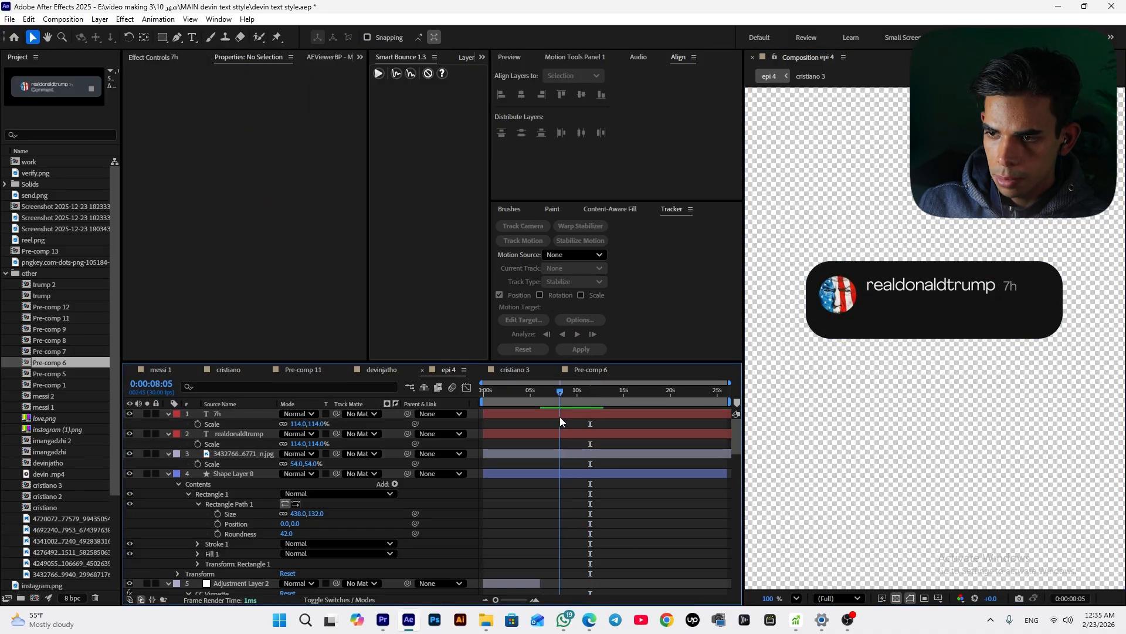
{"action": "key", "text": "ctrl+t"}
{"action": "left_click", "coordinate": [882, 308]}
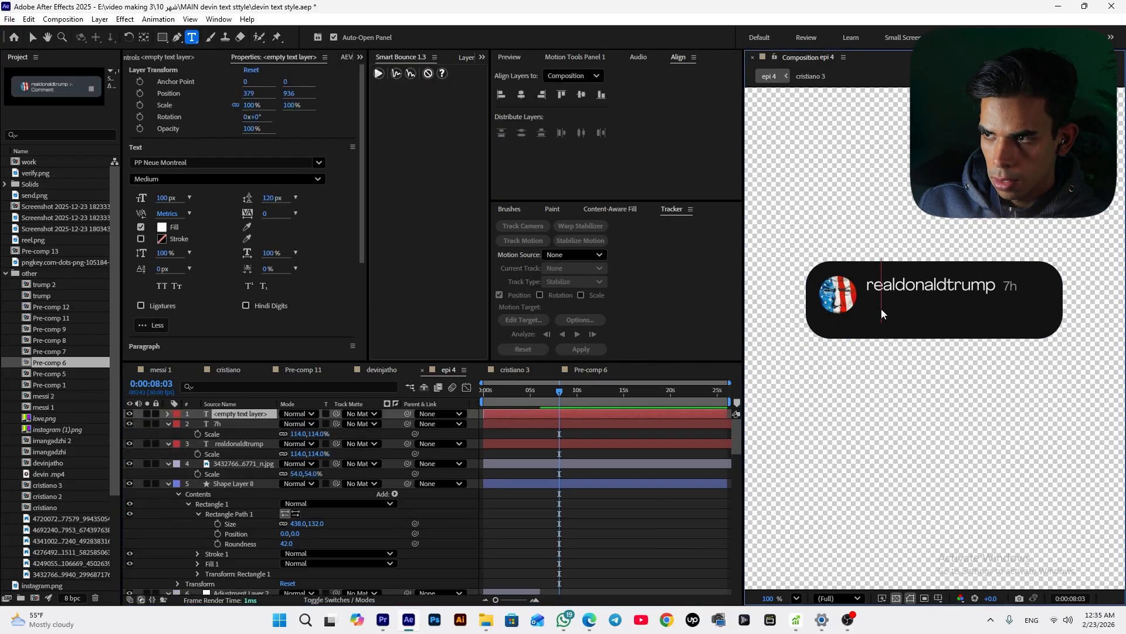
{"action": "type", "text": "rate me"}
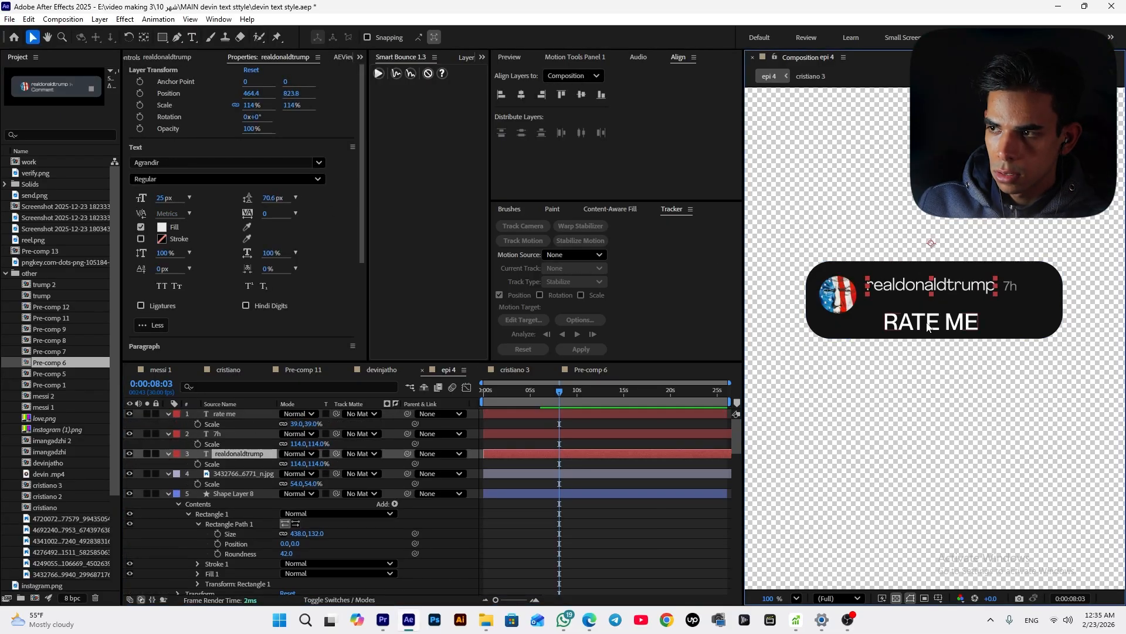
Reposition the 'rate me' text on the card and set its font style to SemiBold
{"action": "left_click", "coordinate": [927, 326]}
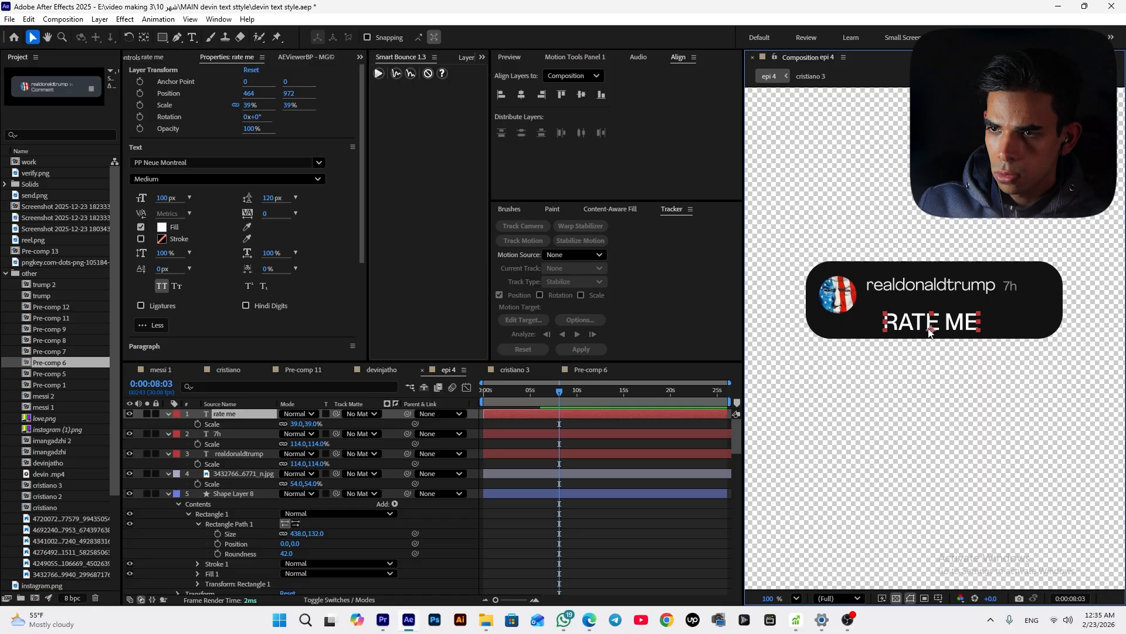
{"action": "left_click_drag", "start_coordinate": [929, 331], "coordinate": [919, 326]}
{"action": "left_click", "coordinate": [176, 179]}
{"action": "left_click", "coordinate": [176, 241]}
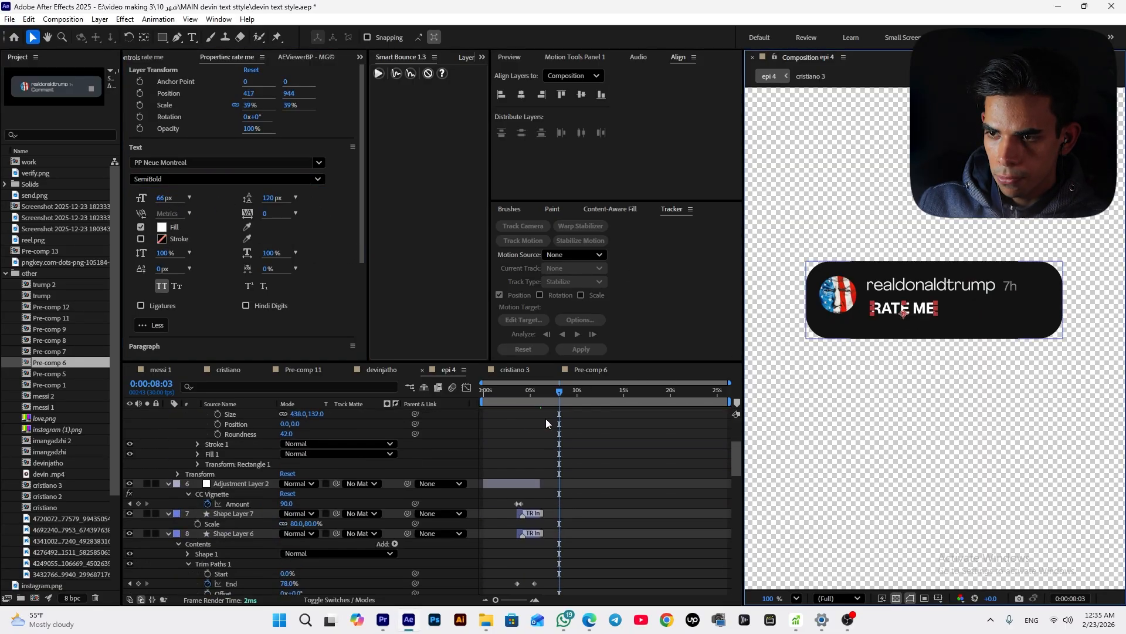
Trim the 'rate me' layer to start at the playhead and turn off All Caps on its text
{"action": "key", "text": "alt+bracketleft"}
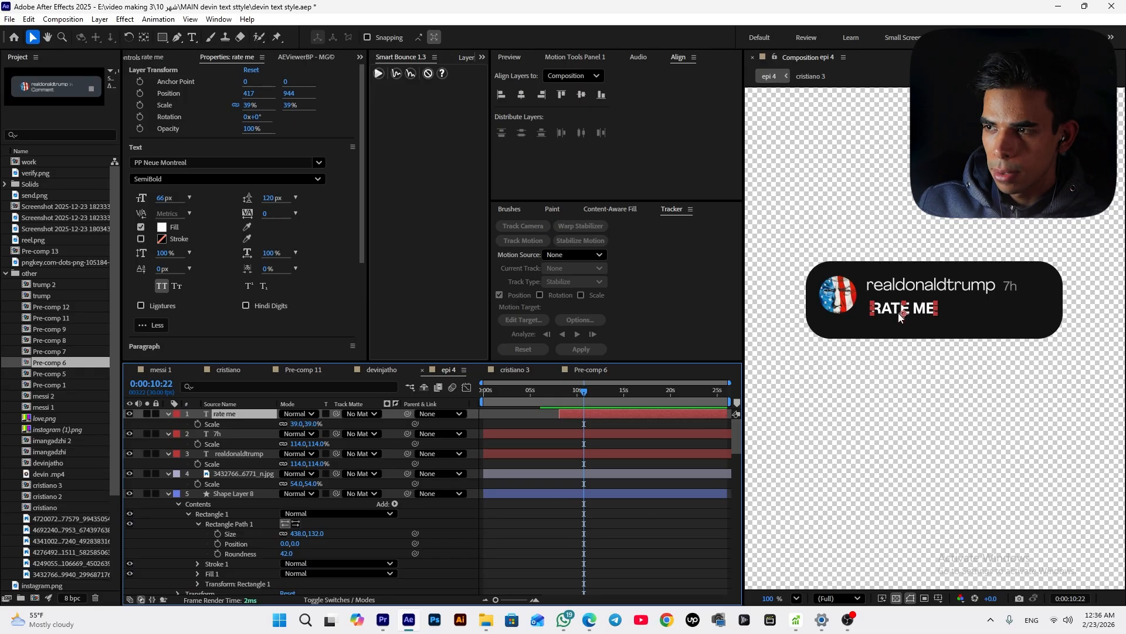
{"action": "left_click", "coordinate": [160, 286]}
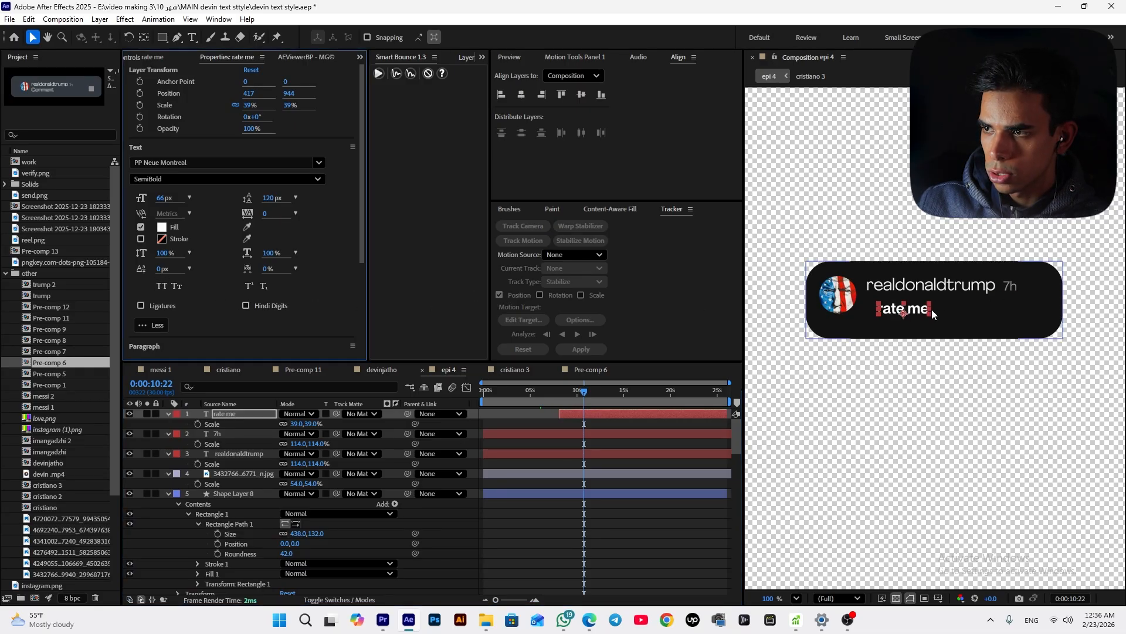
{"action": "left_click_drag", "start_coordinate": [904, 315], "coordinate": [898, 316]}
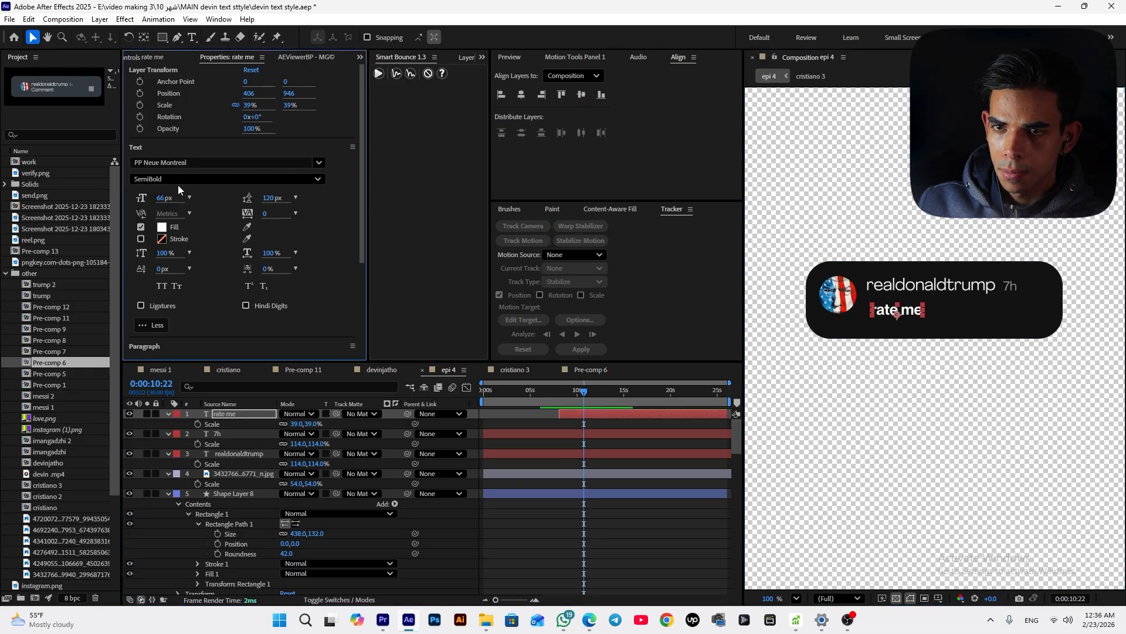
Set the 'rate me' font style to Medium and its size to 89 px, nudging it into place
{"action": "left_click", "coordinate": [181, 181]}
{"action": "left_click", "coordinate": [175, 226]}
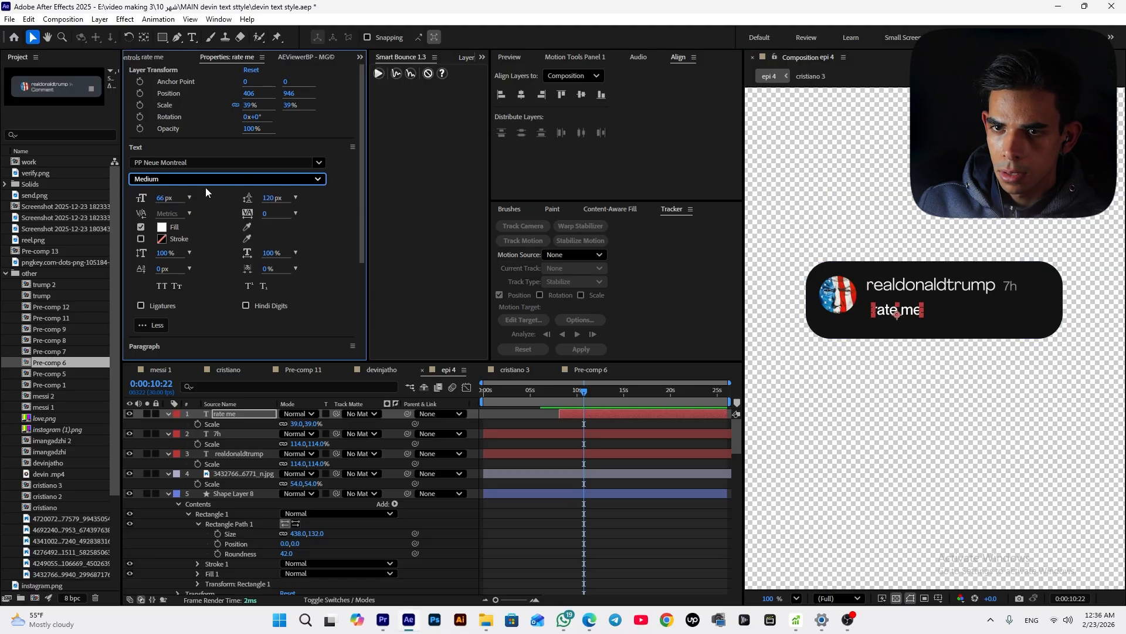
{"action": "left_click_drag", "start_coordinate": [160, 198], "coordinate": [173, 198]}
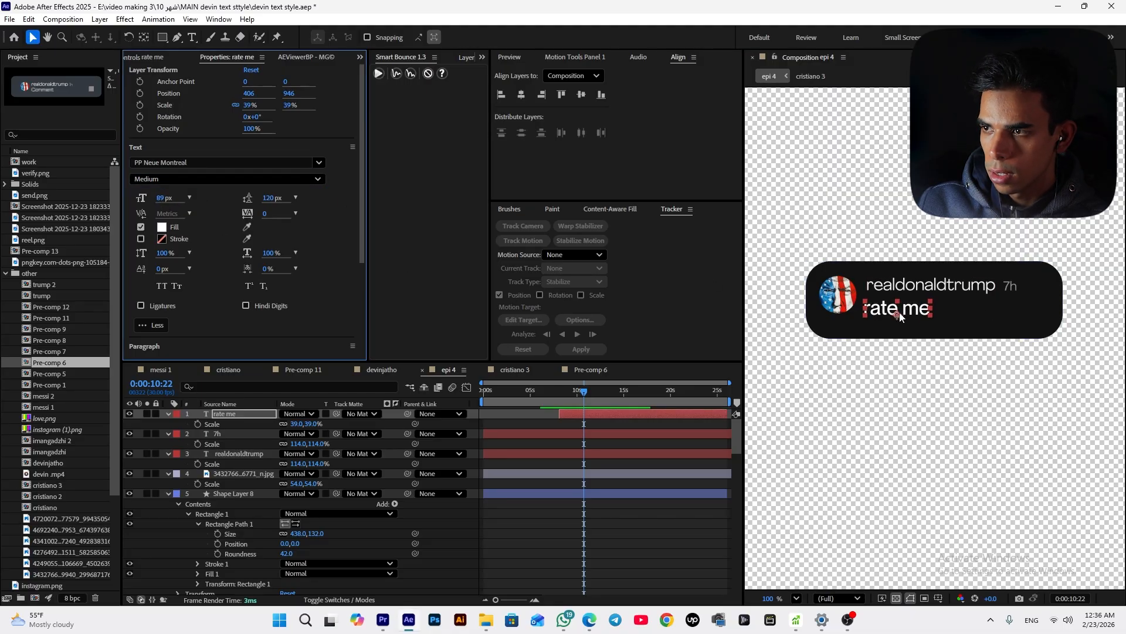
{"action": "left_click_drag", "start_coordinate": [901, 316], "coordinate": [907, 317]}
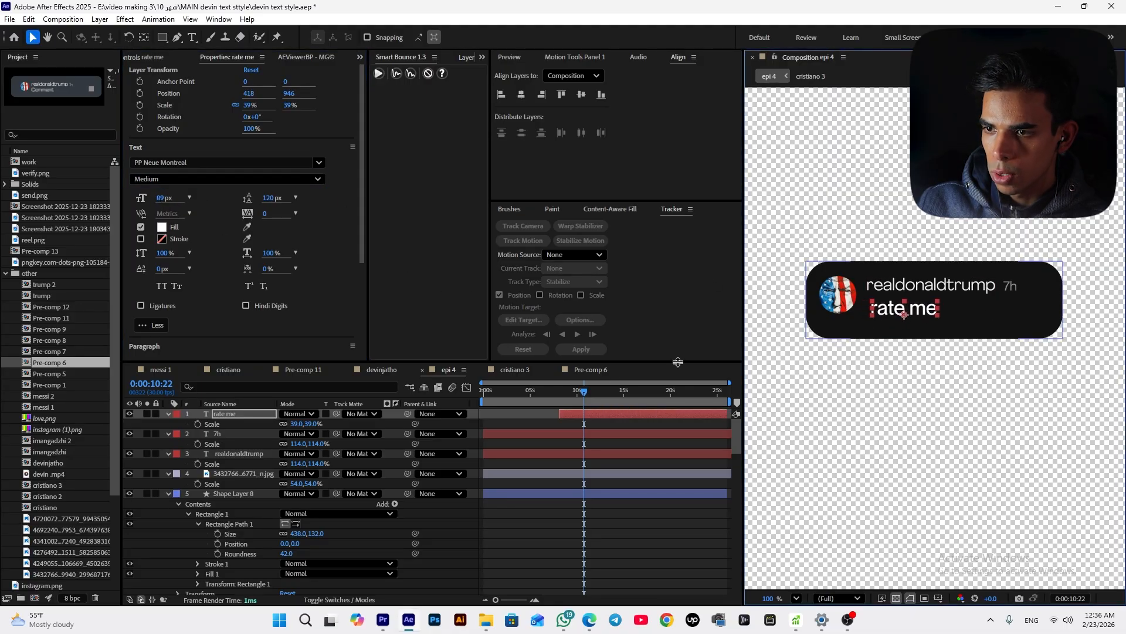
Apply Animation Composer's Fade In text transition to 'rate me' at 8:03 and preview it
{"action": "left_click", "coordinate": [560, 403]}
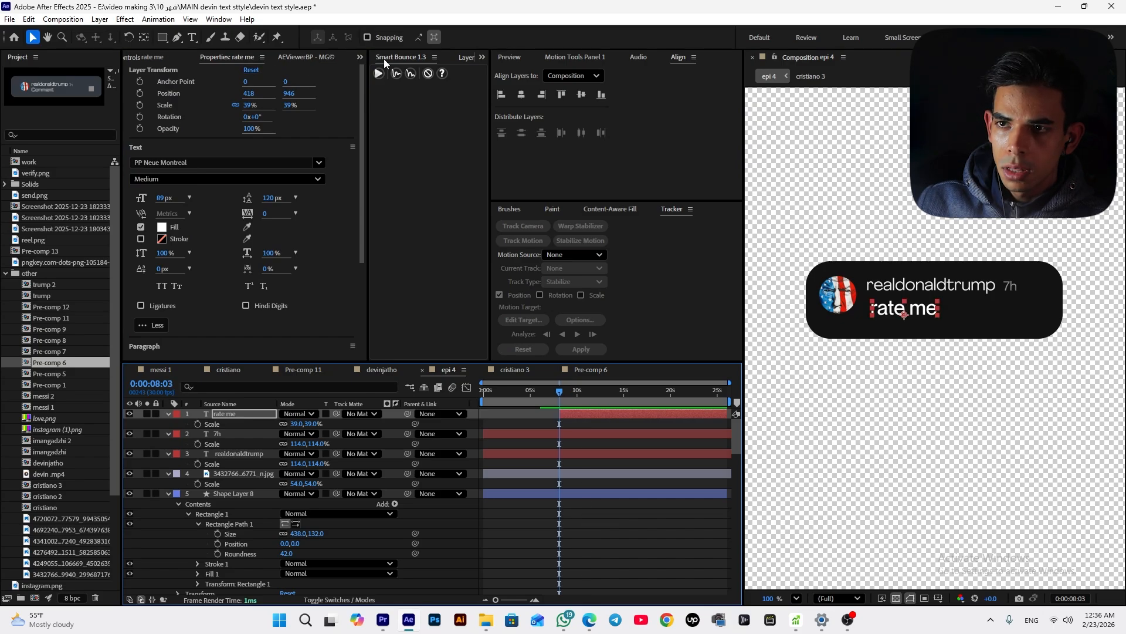
{"action": "left_click", "coordinate": [360, 57]}
{"action": "left_click", "coordinate": [353, 88]}
{"action": "left_click", "coordinate": [137, 157]}
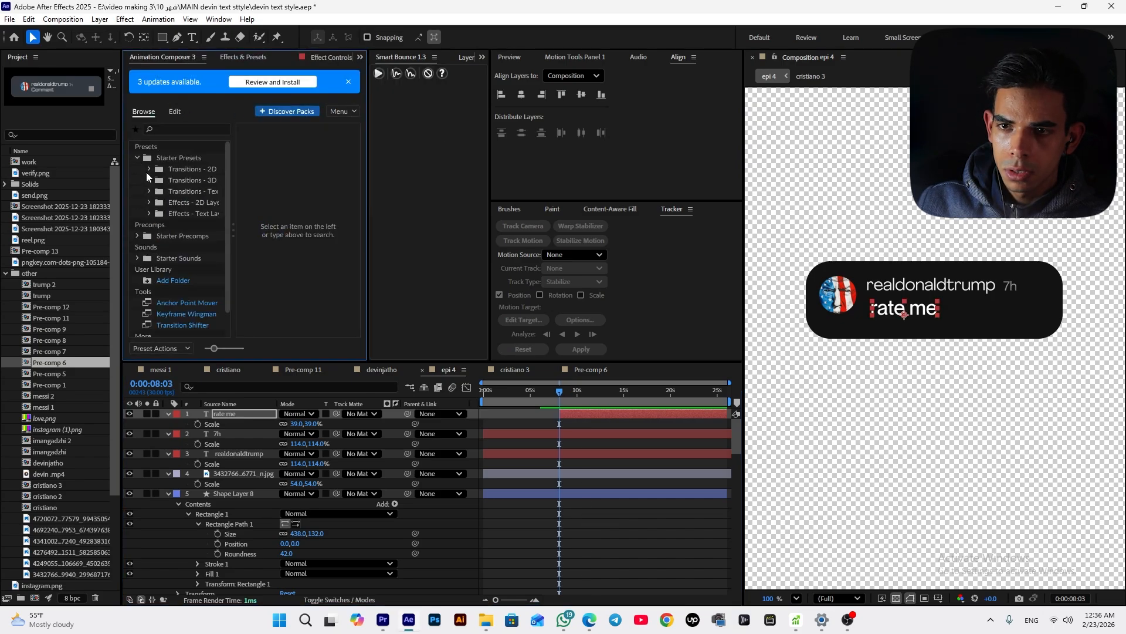
{"action": "left_click", "coordinate": [194, 191]}
{"action": "mouse_move", "coordinate": [288, 147]}
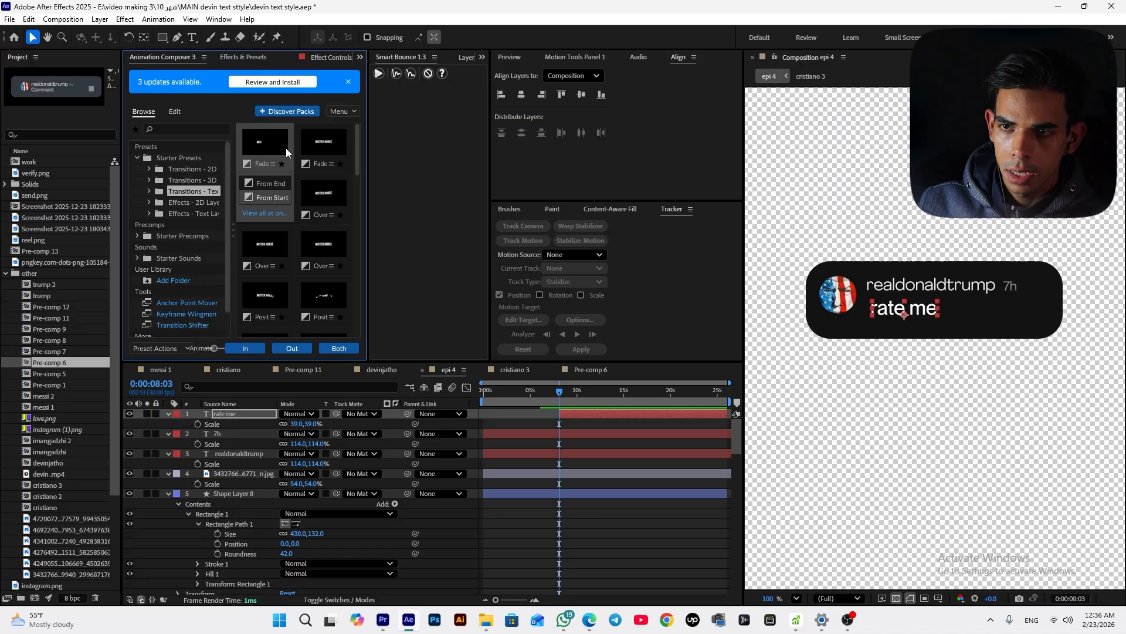
{"action": "left_click", "coordinate": [252, 350]}
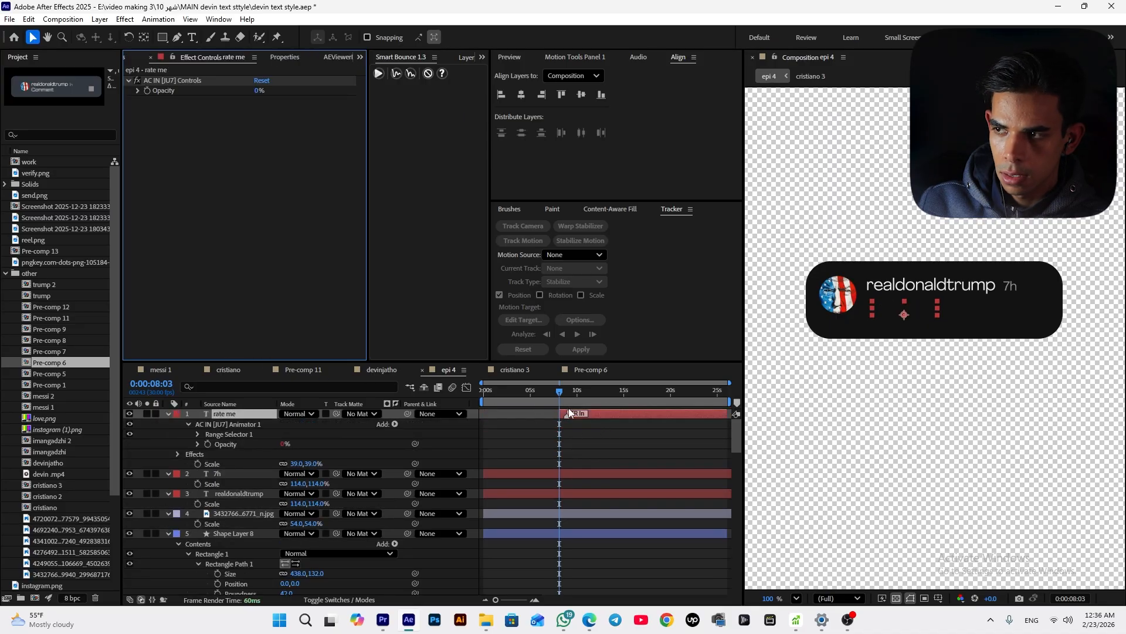
{"action": "left_click_drag", "start_coordinate": [560, 393], "coordinate": [561, 408]}
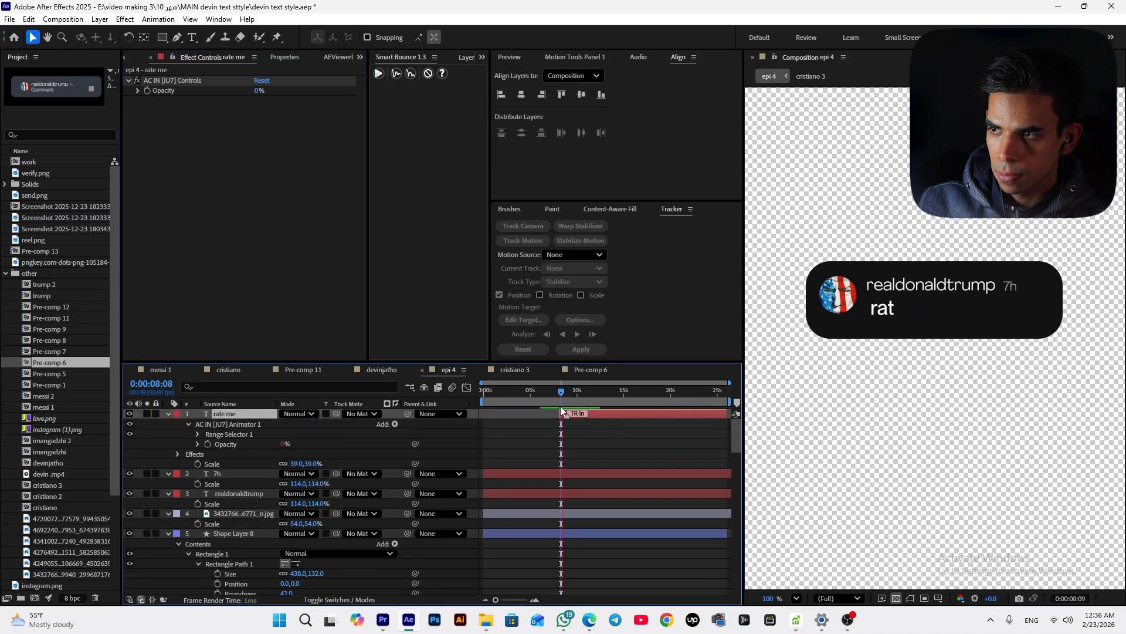
{"action": "key", "text": "space"}
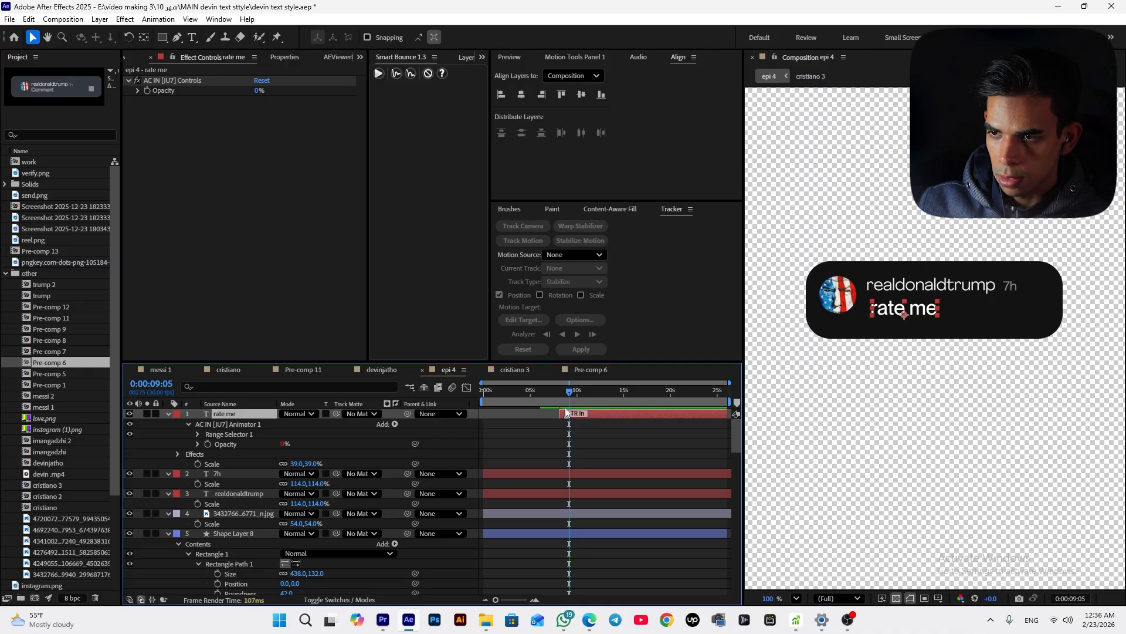
Parent the 'rate me', '7h', username and avatar layers to the card's shape layer
{"action": "left_click_drag", "start_coordinate": [567, 400], "coordinate": [558, 399]}
{"action": "left_click", "coordinate": [1011, 285], "text": "shift"}
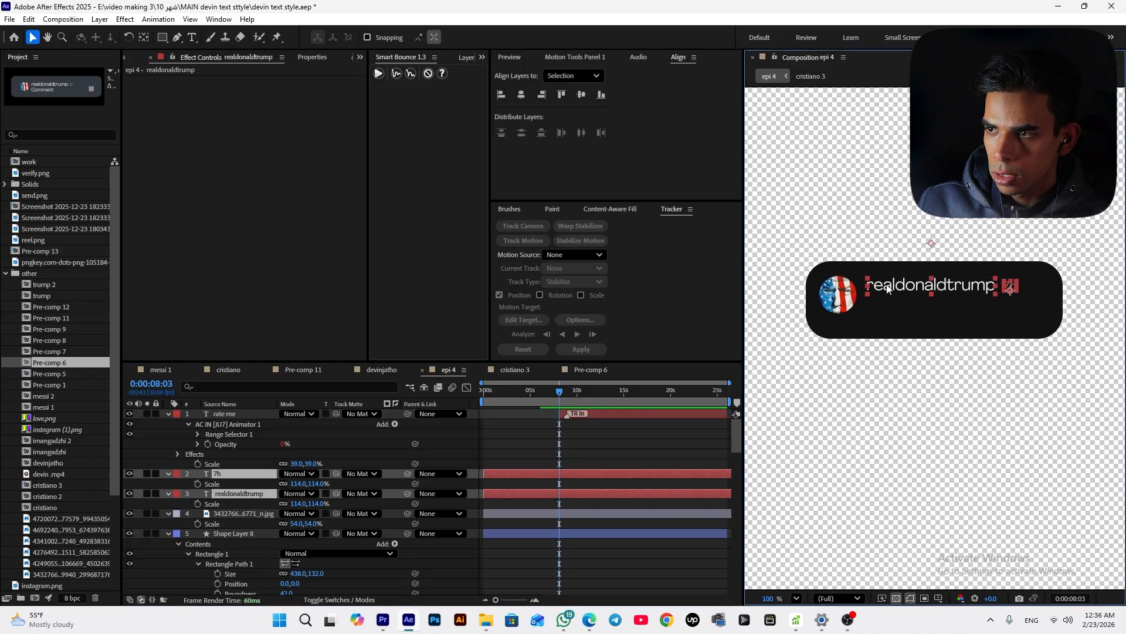
{"action": "left_click", "coordinate": [839, 295], "text": "shift"}
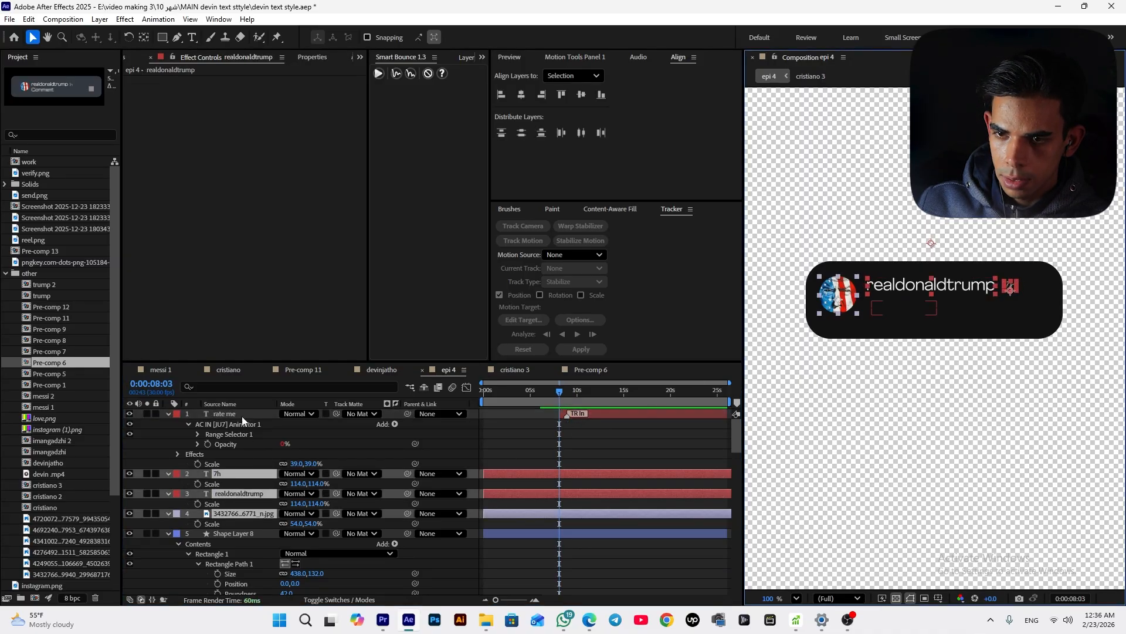
{"action": "left_click", "coordinate": [241, 416], "text": "shift"}
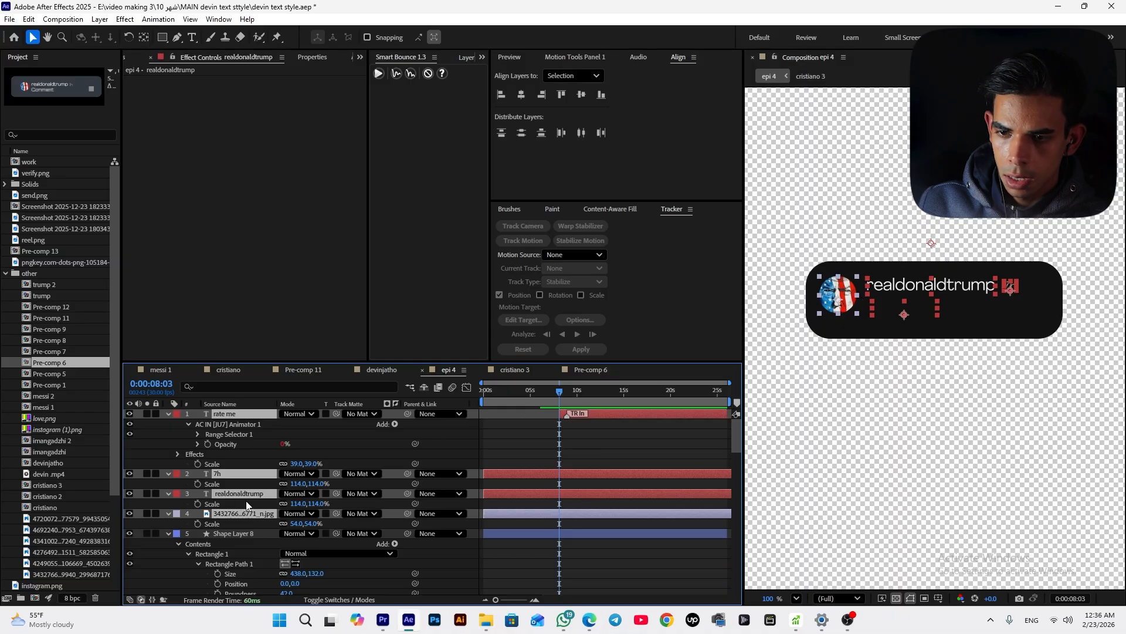
{"action": "left_click_drag", "start_coordinate": [408, 513], "coordinate": [253, 534]}
Keyframe the card shape layer's position, setting it to 540,967.5 a few frames later, and preview
{"action": "left_click", "coordinate": [252, 534]}
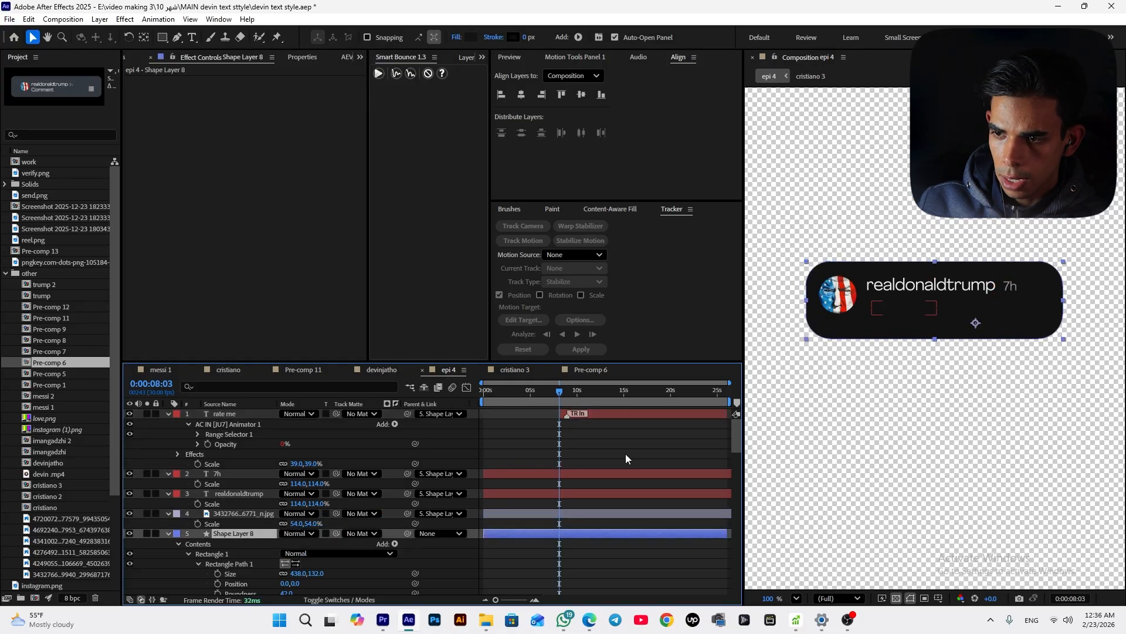
{"action": "key", "text": "p"}
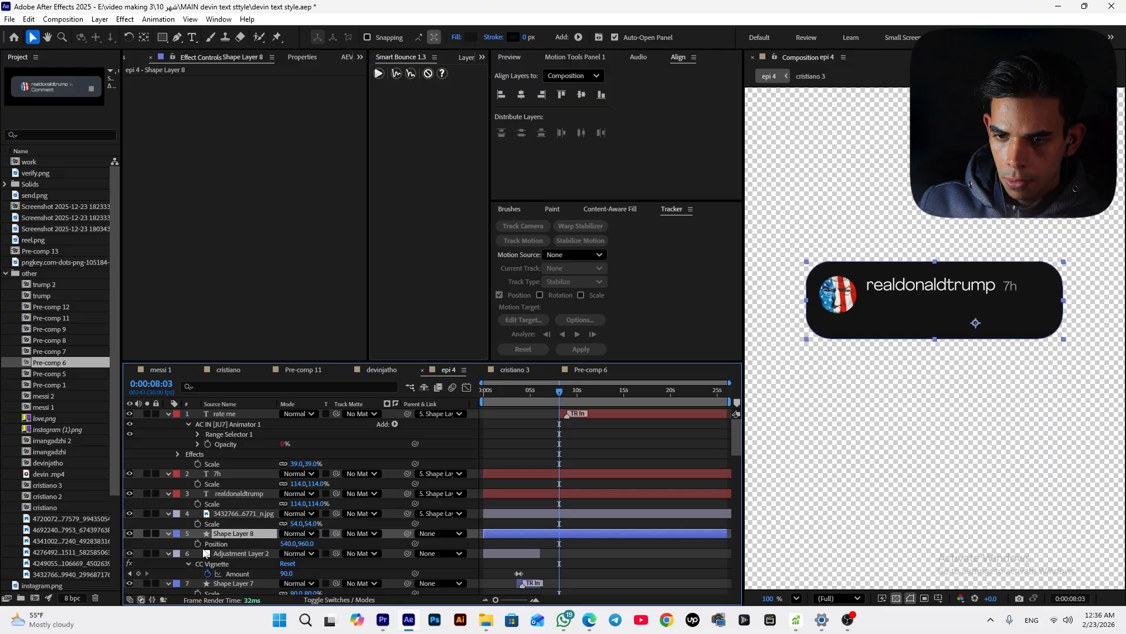
{"action": "left_click", "coordinate": [197, 544]}
{"action": "left_click_drag", "start_coordinate": [560, 548], "coordinate": [577, 546]}
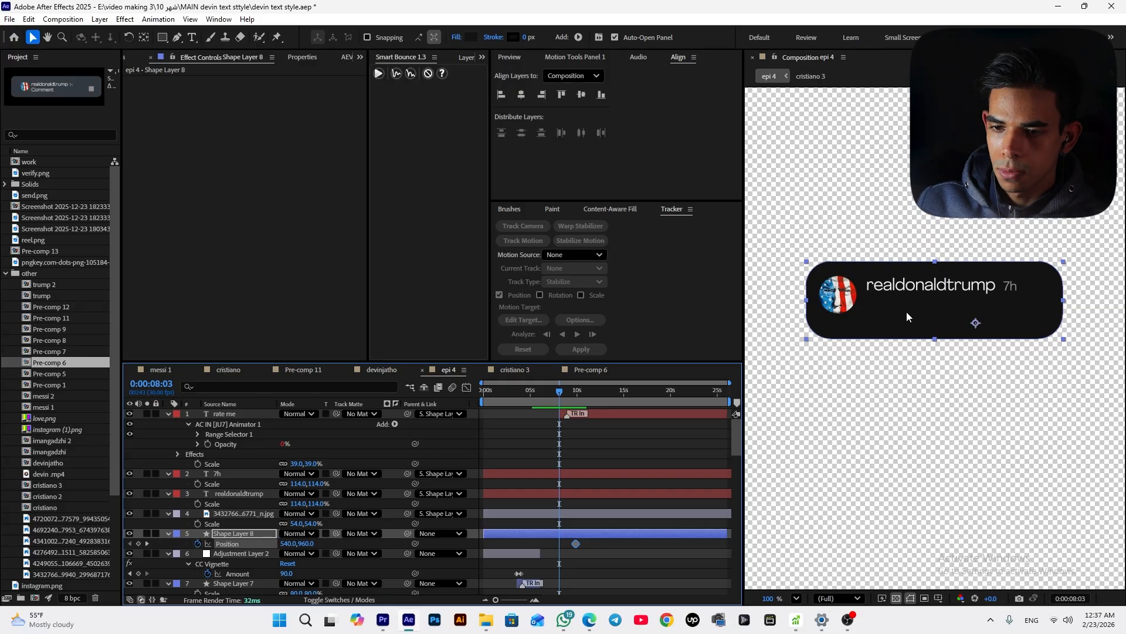
{"action": "left_click_drag", "start_coordinate": [304, 543], "coordinate": [314, 544]}
{"action": "key", "text": "space"}
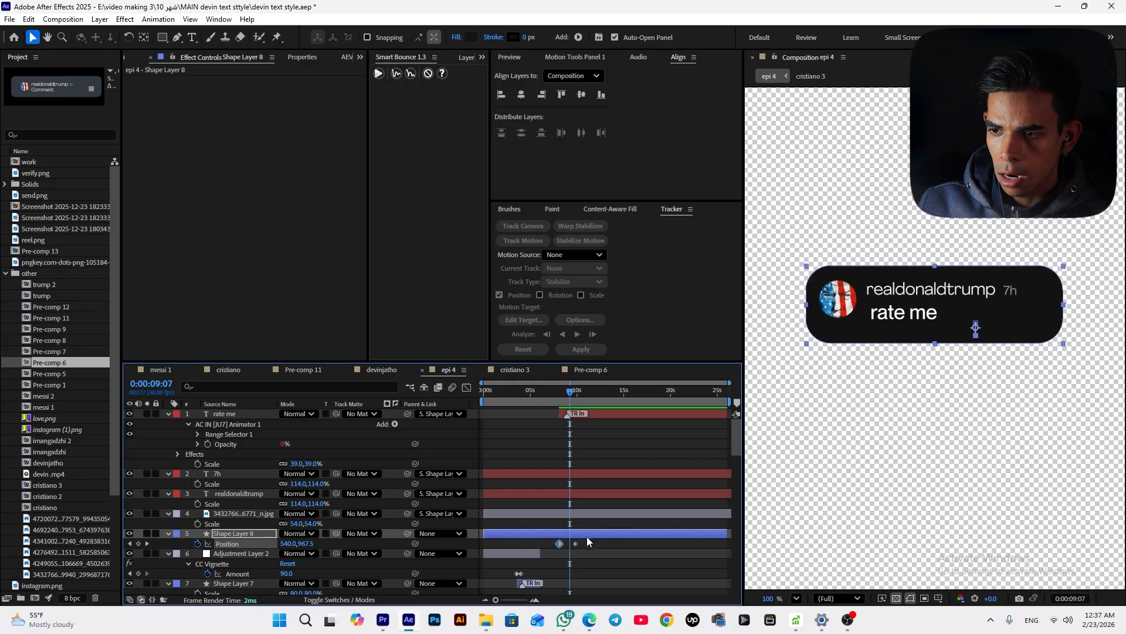
{"action": "left_click", "coordinate": [139, 544]}
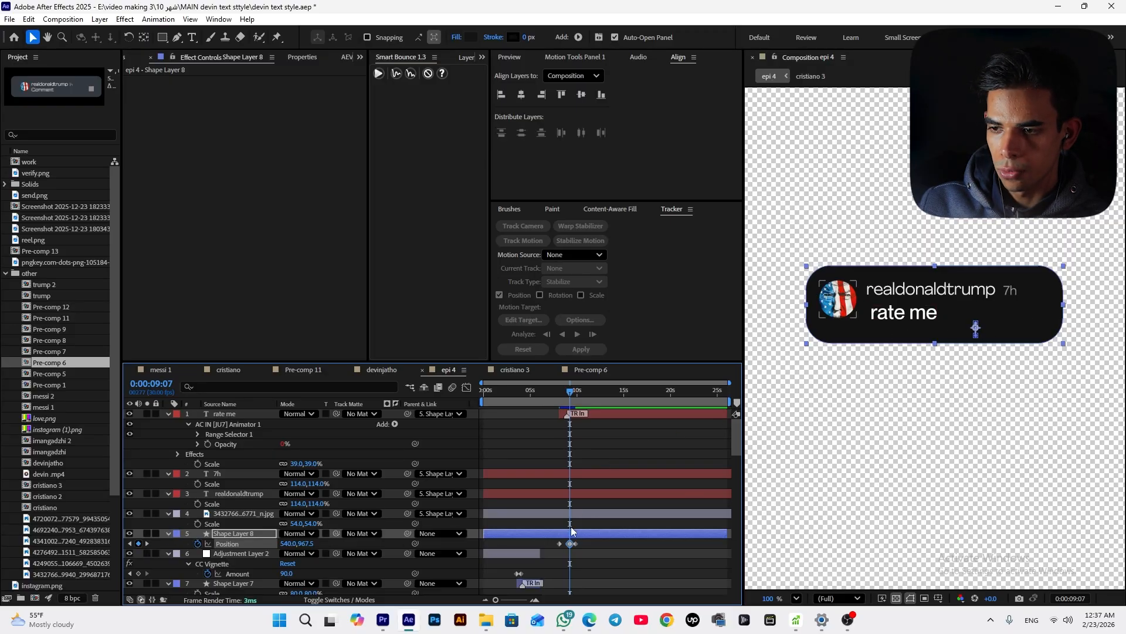
{"action": "left_click", "coordinate": [585, 542]}
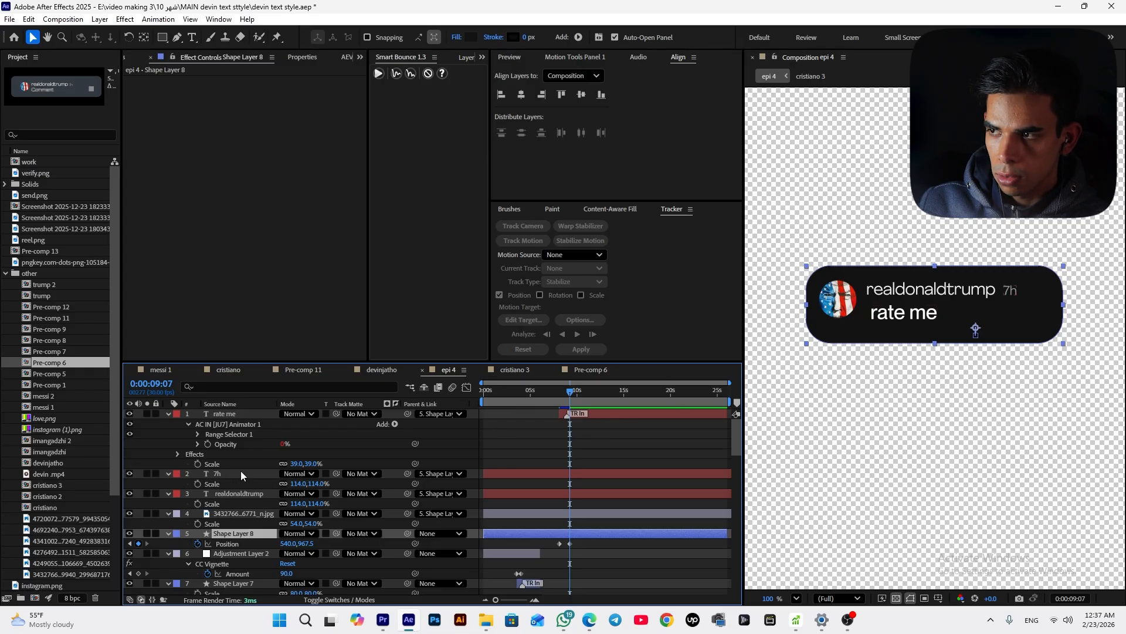
Set the parent of the text and avatar layers back to None
{"action": "left_click", "coordinate": [240, 513]}
{"action": "left_click", "coordinate": [245, 414], "text": "shift"}
{"action": "left_click", "coordinate": [449, 414]}
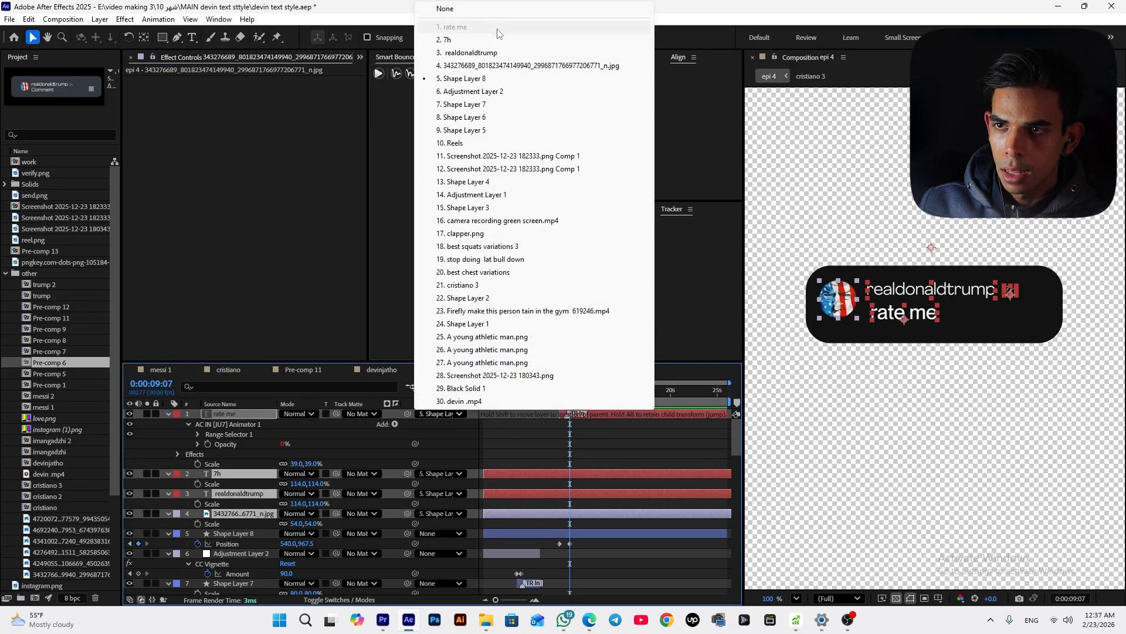
{"action": "left_click", "coordinate": [446, 9]}
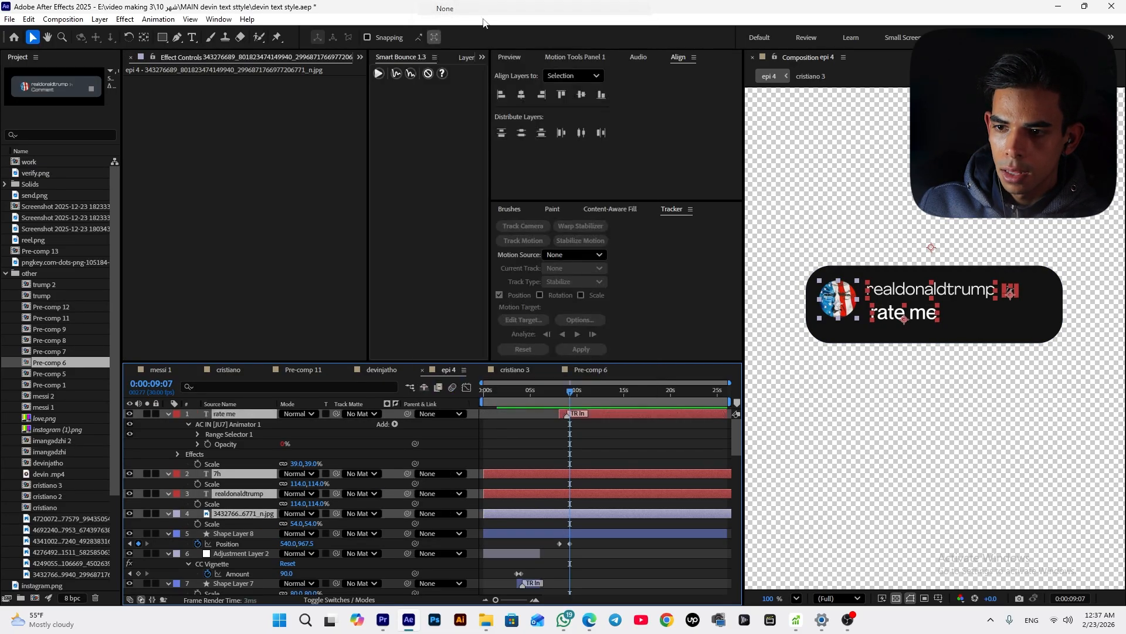
{"action": "left_click", "coordinate": [598, 444]}
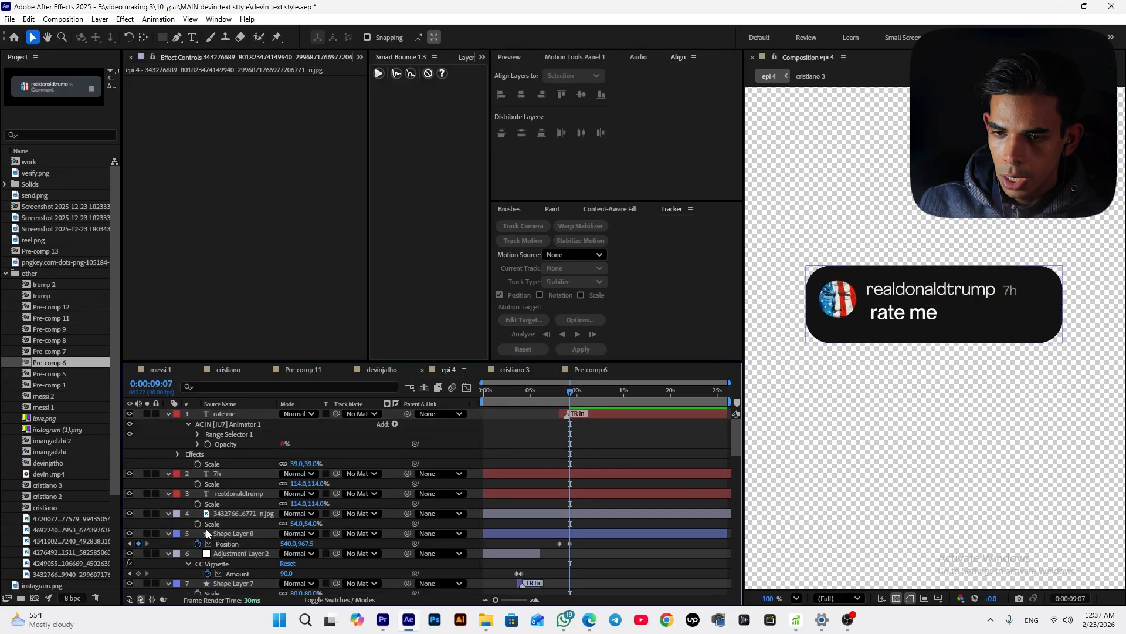
Remove the card's position keyframes and move its anchor point to the card's top edge with the Pan Behind tool
{"action": "left_click", "coordinate": [265, 534]}
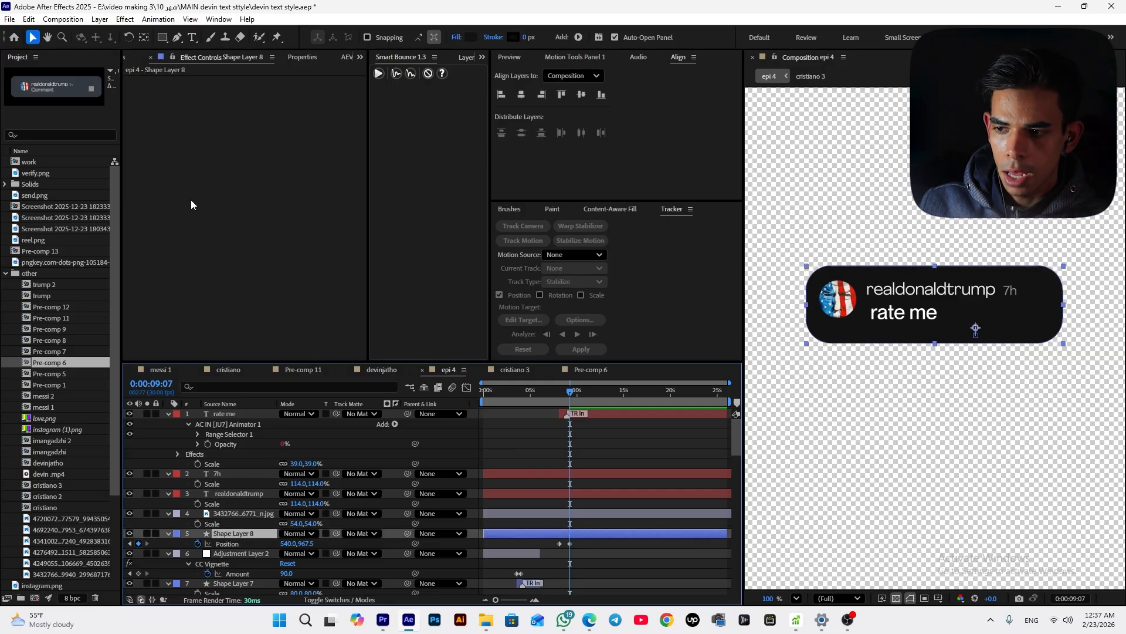
{"action": "left_click", "coordinate": [144, 37]}
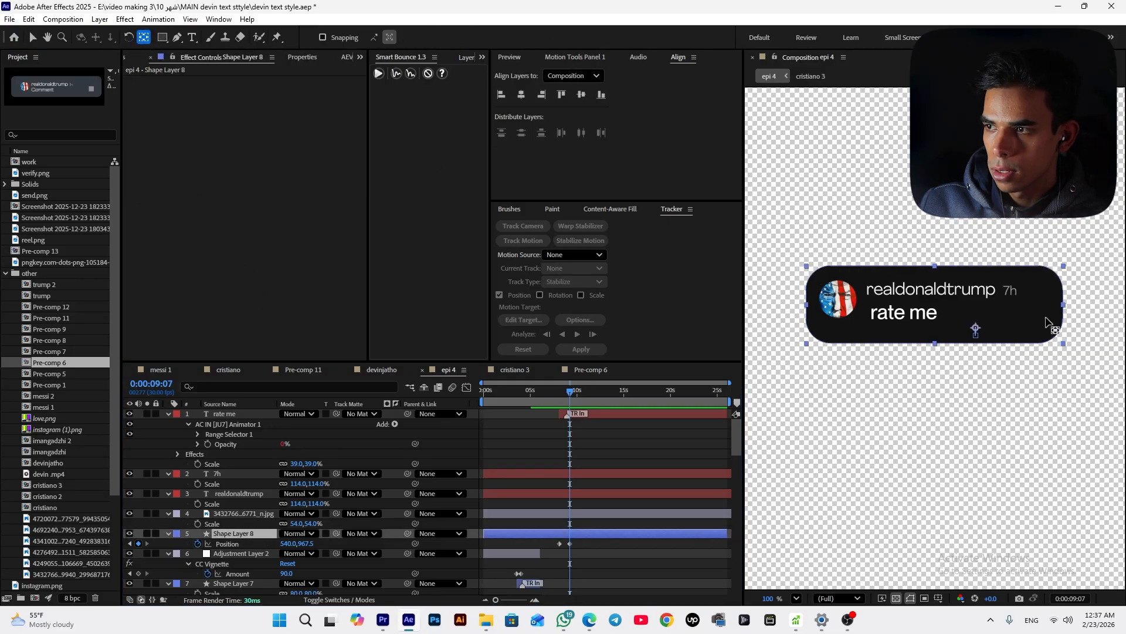
{"action": "left_click", "coordinate": [197, 543]}
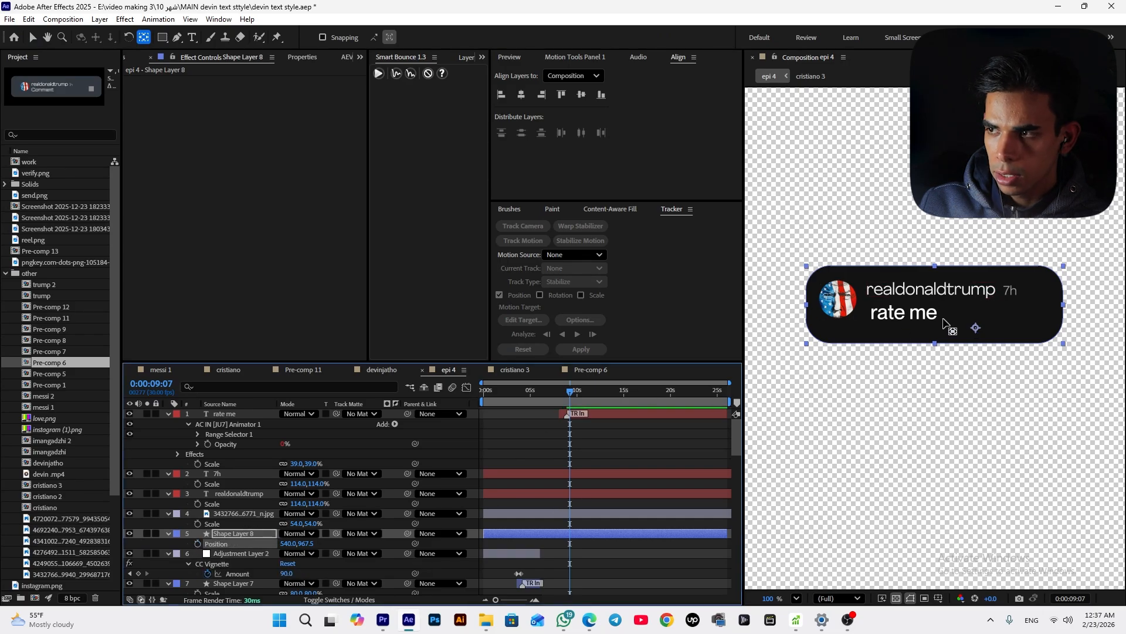
{"action": "left_click_drag", "start_coordinate": [976, 328], "coordinate": [935, 266]}
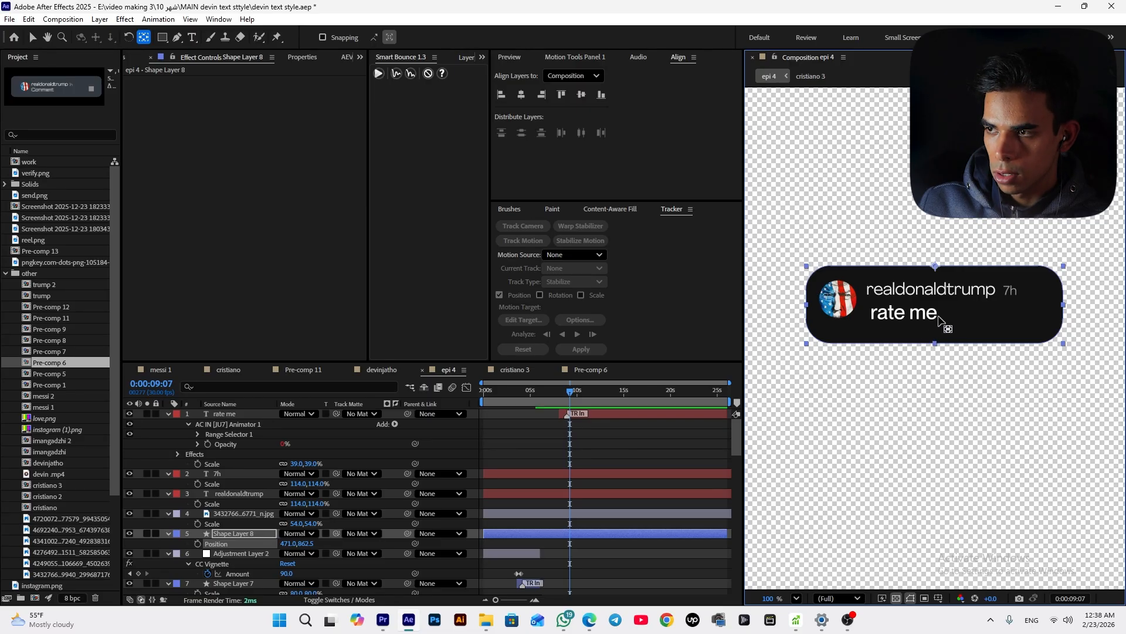
{"action": "left_click", "coordinate": [198, 544]}
Keyframe the card's scale at 9:05 and stretch its vertical scale to 155% at 10:28
{"action": "mouse_move", "coordinate": [570, 402]}
{"action": "left_mouse_down"}
{"action": "mouse_move", "coordinate": [561, 413]}
{"action": "mouse_move", "coordinate": [570, 399]}
{"action": "left_mouse_up"}
{"action": "left_click", "coordinate": [575, 399]}
{"action": "key", "text": "shift+s"}
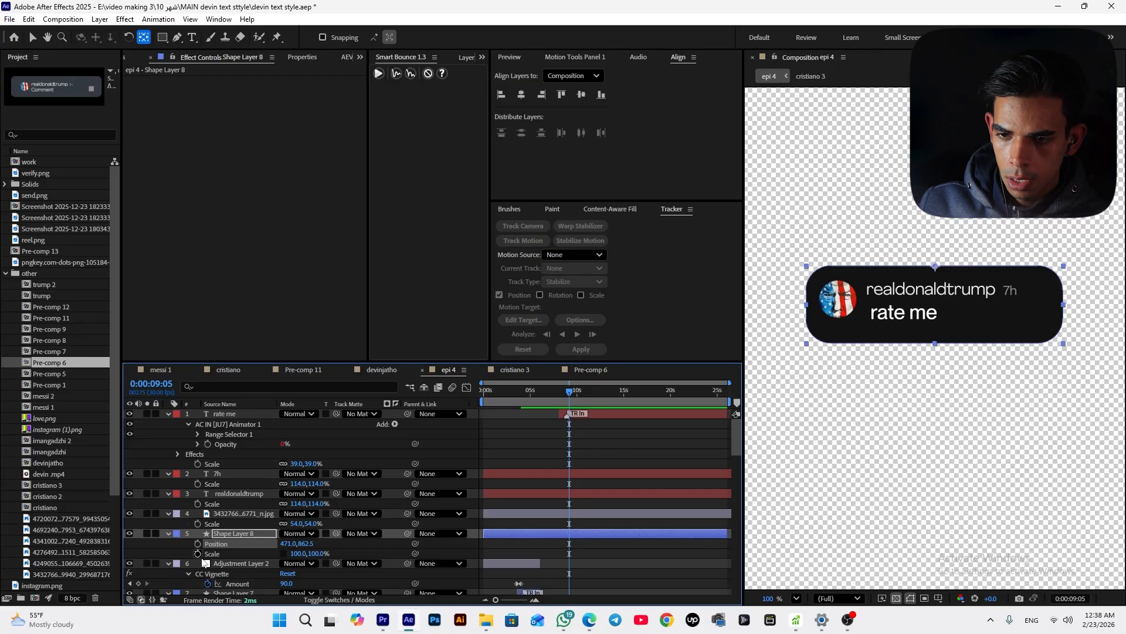
{"action": "left_click", "coordinate": [128, 415]}
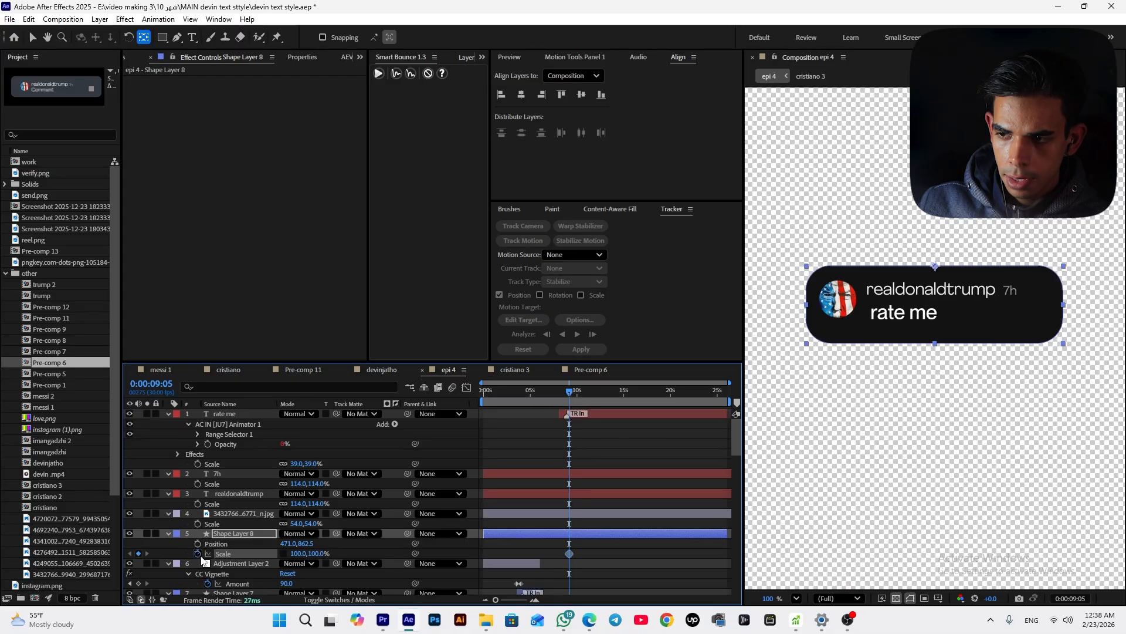
{"action": "key", "text": "space"}
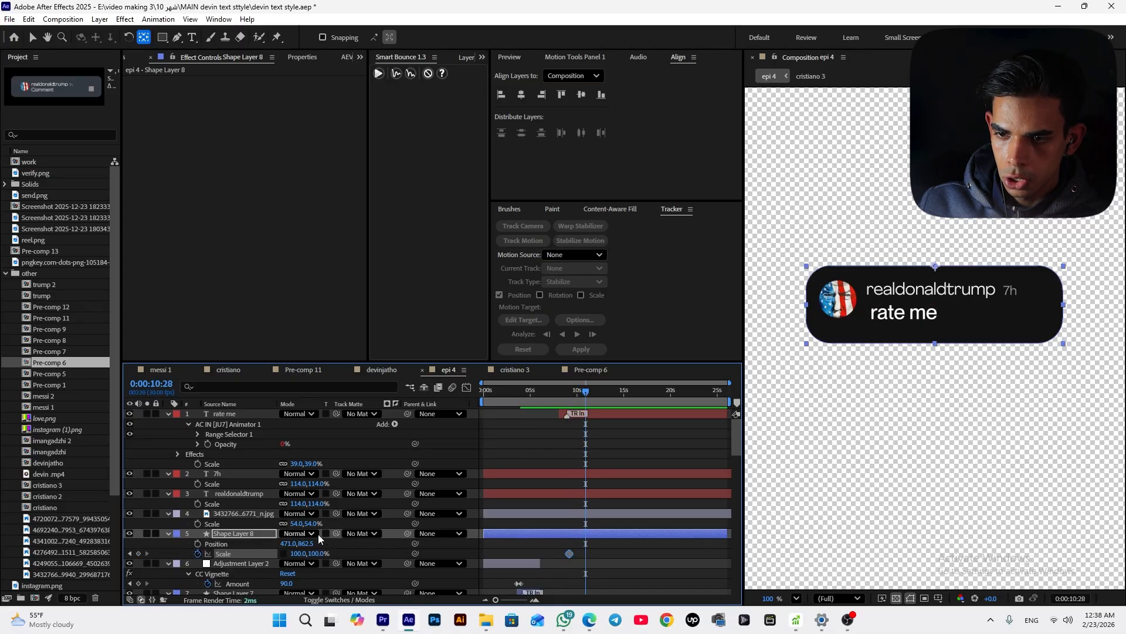
{"action": "left_click_drag", "start_coordinate": [315, 553], "coordinate": [347, 544]}
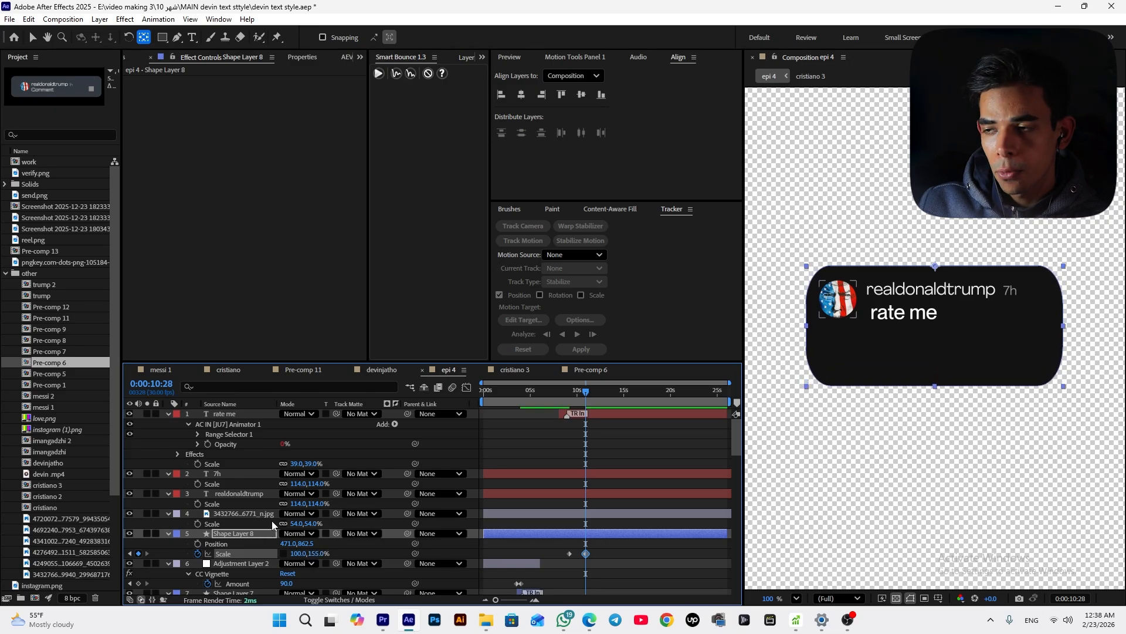
{"action": "double_click", "coordinate": [273, 533]}
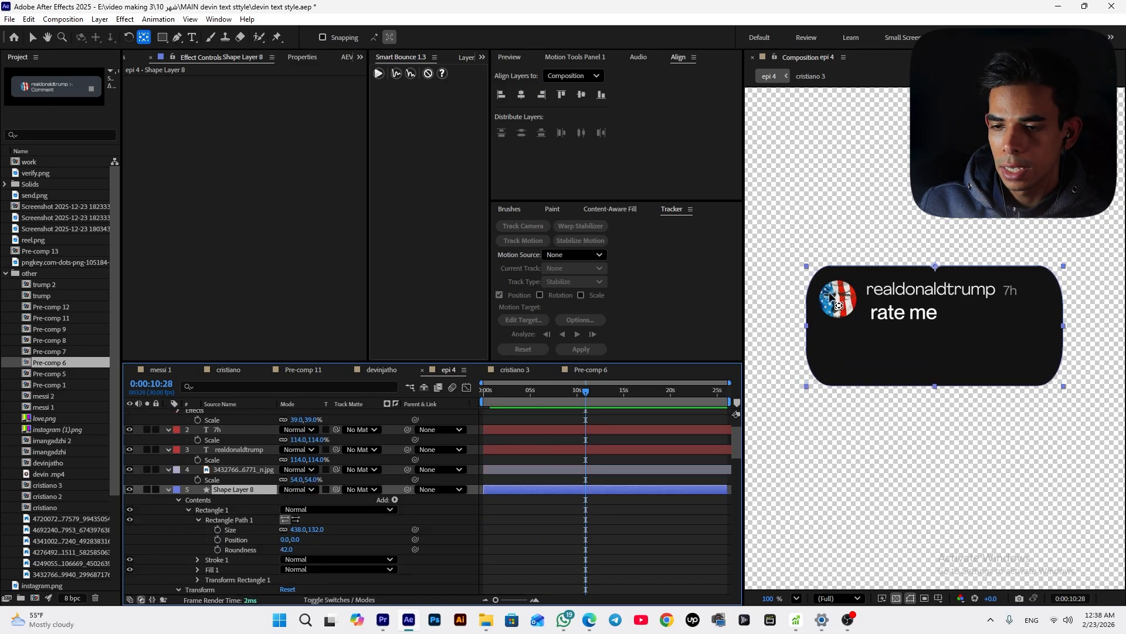
Set the card rectangle's roundness to 0 for square corners
{"action": "left_click", "coordinate": [287, 549]}
{"action": "type", "text": "0"}
{"action": "key", "text": "Return"}
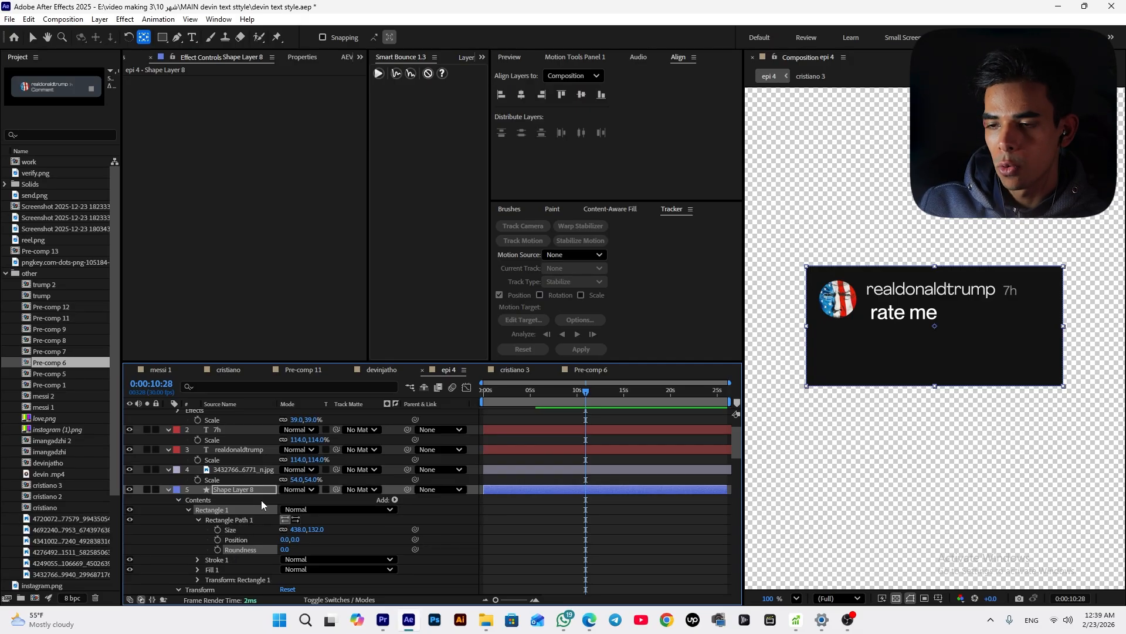
{"action": "left_click_drag", "start_coordinate": [285, 549], "coordinate": [314, 544]}
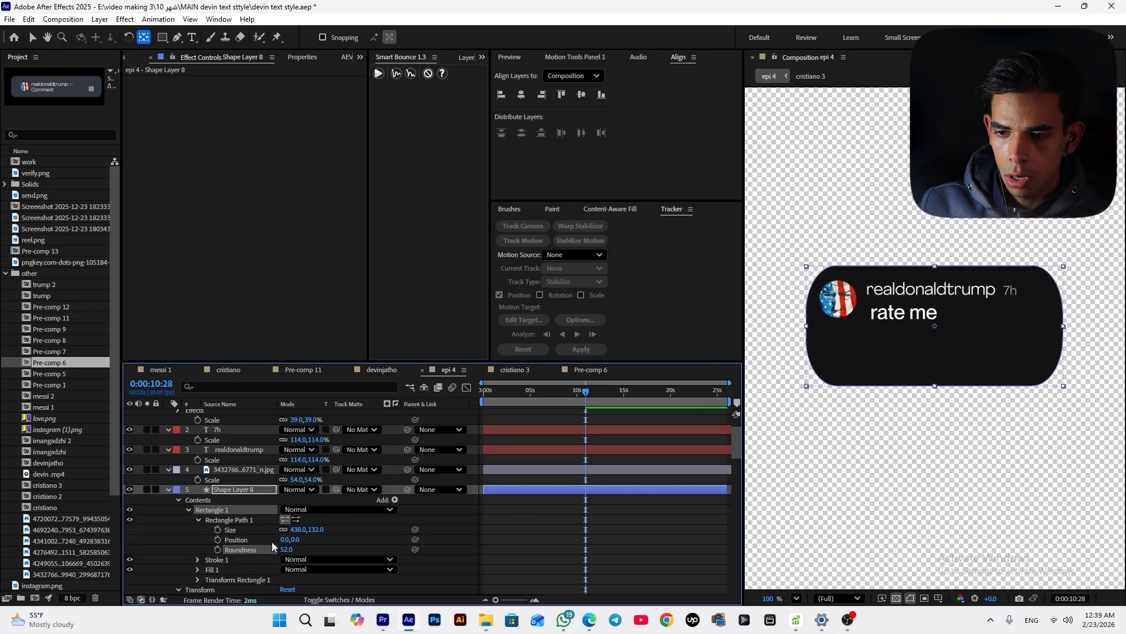
{"action": "left_click_drag", "start_coordinate": [288, 549], "coordinate": [246, 563]}
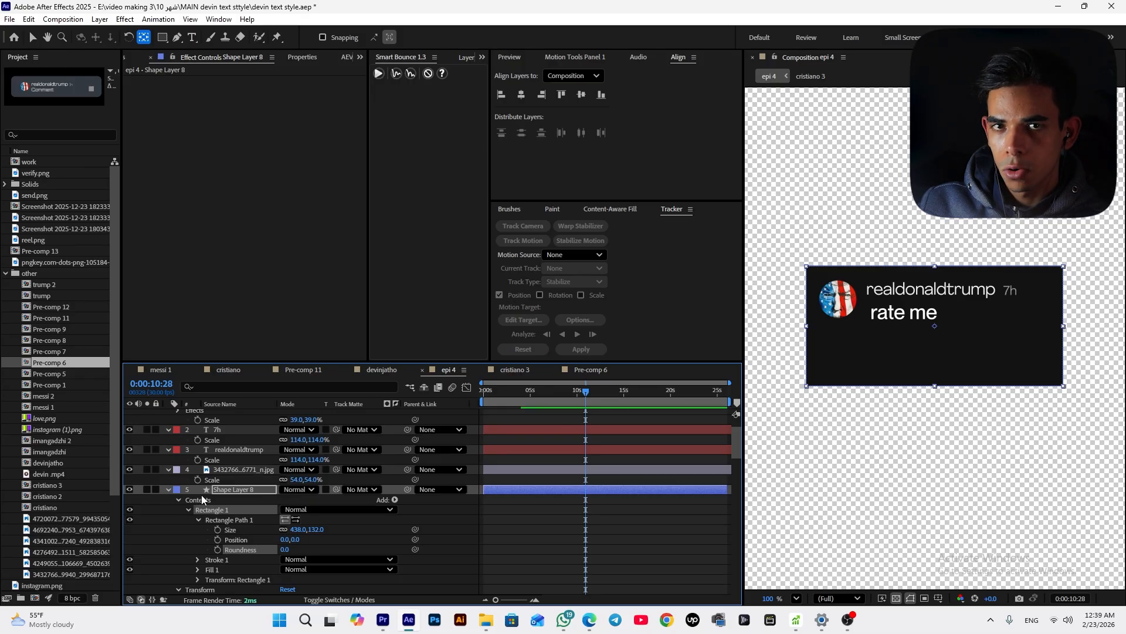
{"action": "left_click", "coordinate": [188, 509]}
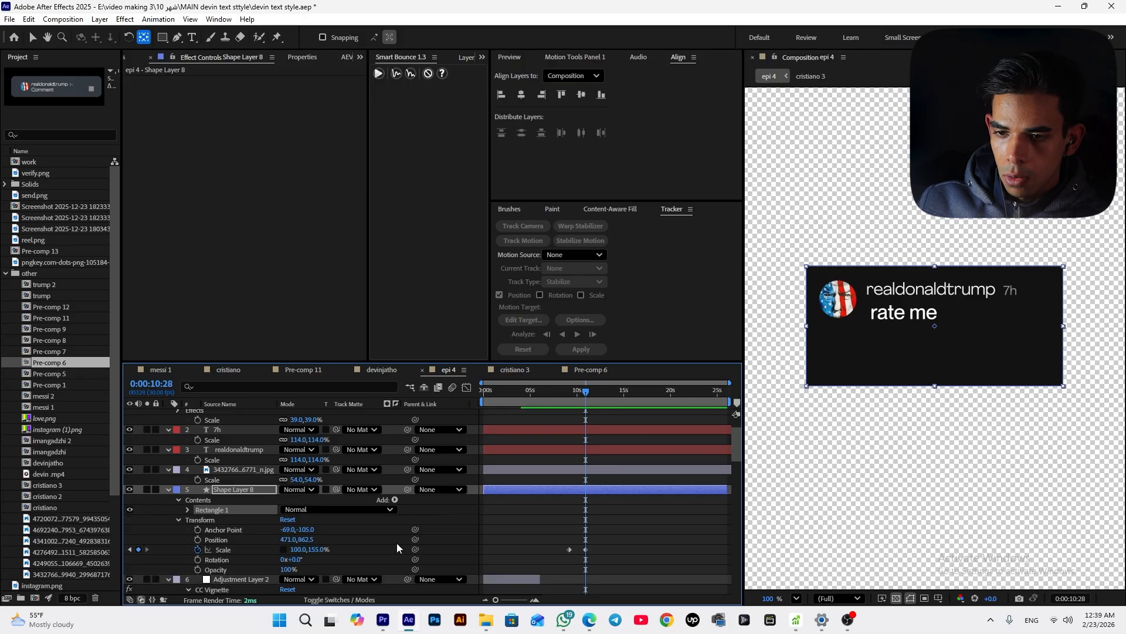
Preview the reference reel footage to compare its comment card layout with the recreated card
{"action": "left_click", "coordinate": [791, 385]}
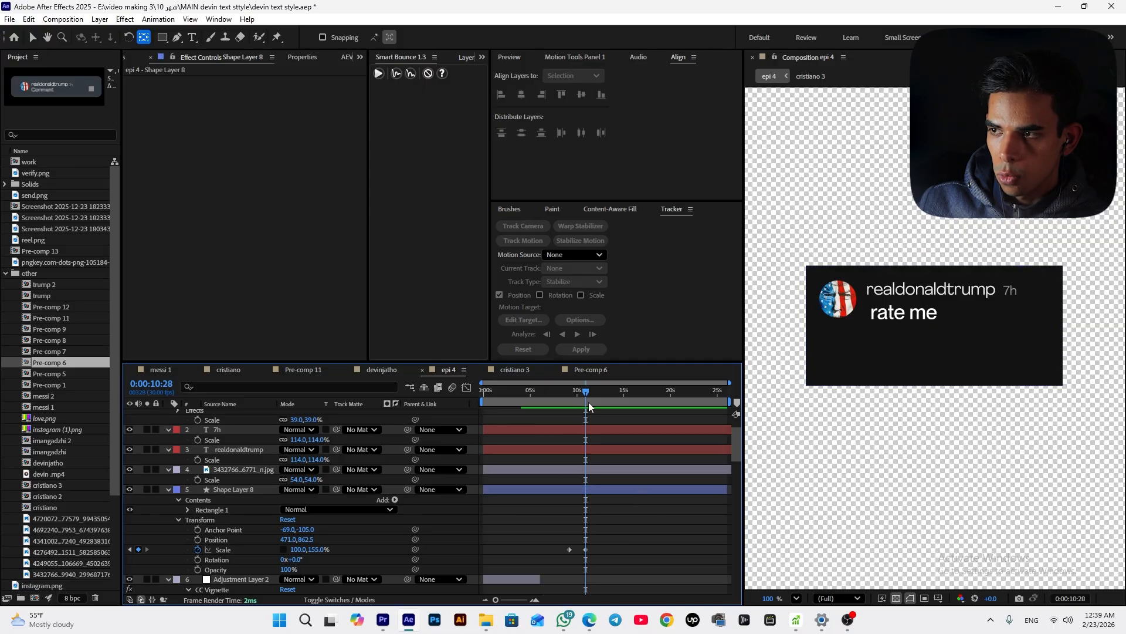
{"action": "mouse_move", "coordinate": [589, 402]}
{"action": "left_mouse_down"}
{"action": "mouse_move", "coordinate": [570, 413]}
{"action": "mouse_move", "coordinate": [588, 413]}
{"action": "left_mouse_up"}
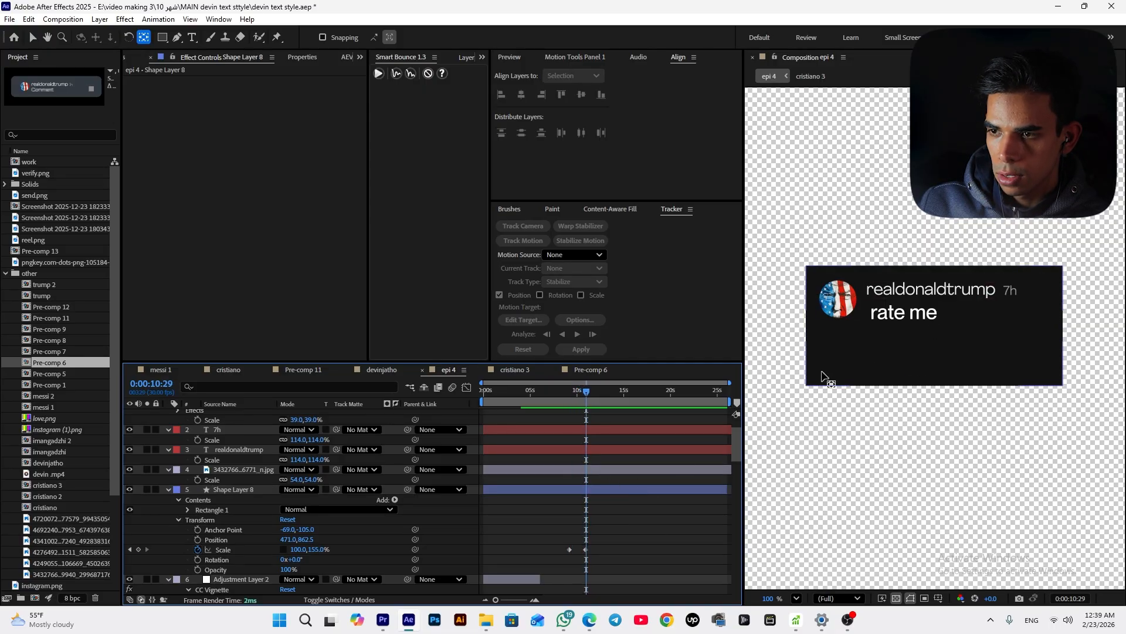
{"action": "scroll", "coordinate": [536, 545], "scroll_direction": "down", "scroll_amount": 5}
{"action": "scroll", "coordinate": [185, 557], "scroll_direction": "down", "scroll_amount": 10}
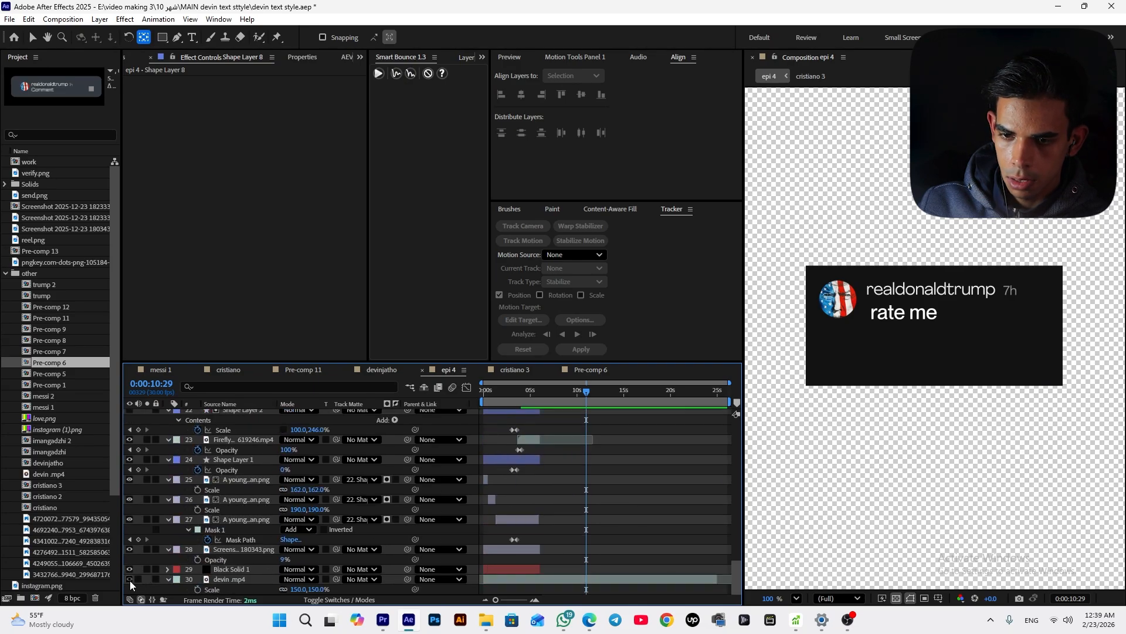
{"action": "left_click", "coordinate": [129, 579]}
{"action": "left_click", "coordinate": [146, 580]}
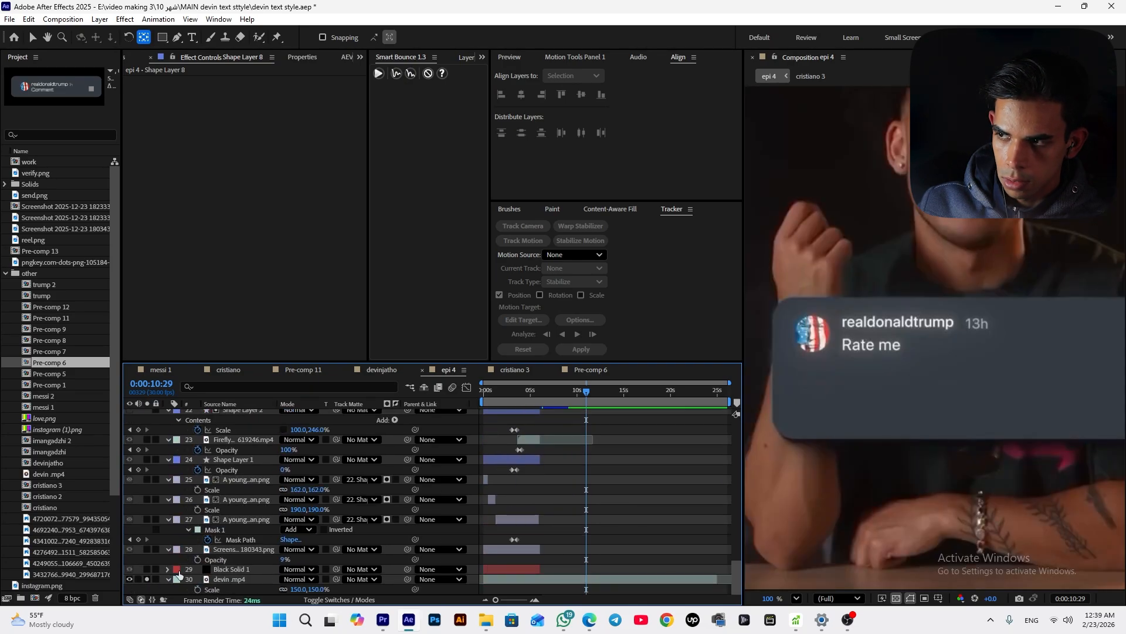
{"action": "left_click", "coordinate": [594, 395]}
{"action": "left_click_drag", "start_coordinate": [594, 396], "coordinate": [594, 399]}
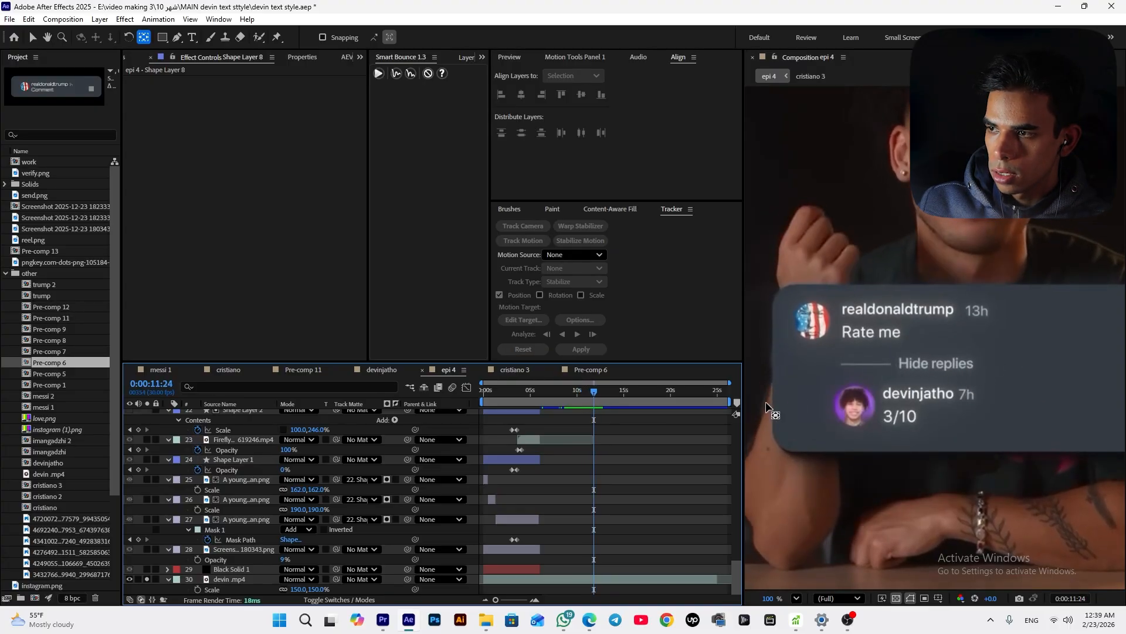
{"action": "scroll", "coordinate": [539, 486], "scroll_direction": "up", "scroll_amount": 3}
{"action": "scroll", "coordinate": [523, 488], "scroll_direction": "down", "scroll_amount": 3}
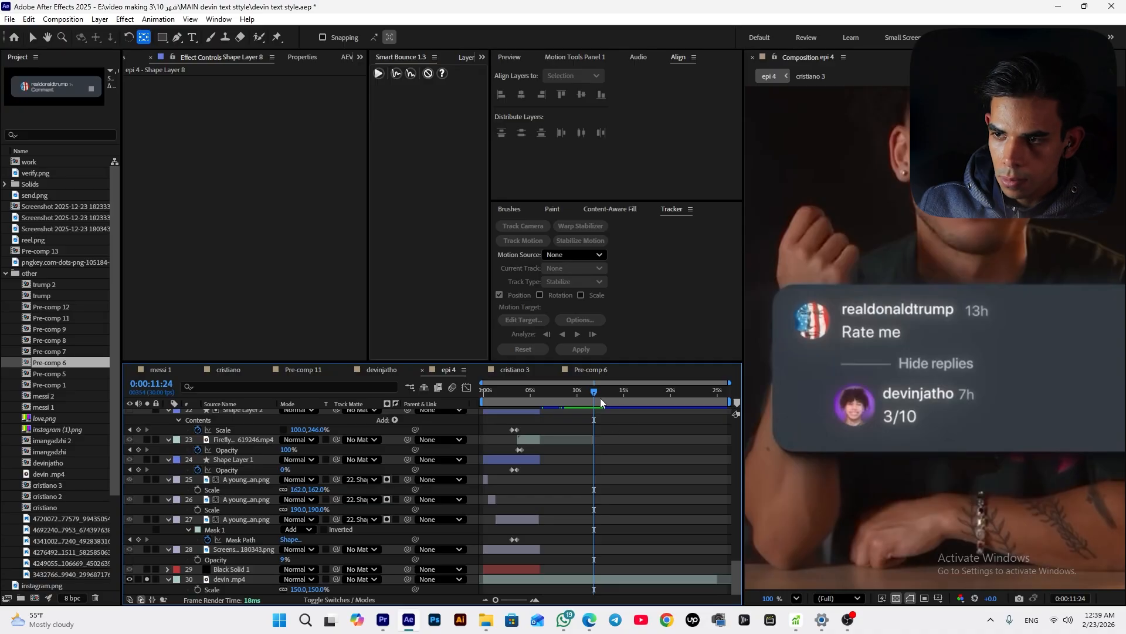
{"action": "mouse_move", "coordinate": [600, 398]}
{"action": "left_mouse_down"}
{"action": "mouse_move", "coordinate": [581, 403]}
{"action": "mouse_move", "coordinate": [591, 400]}
{"action": "left_mouse_up"}
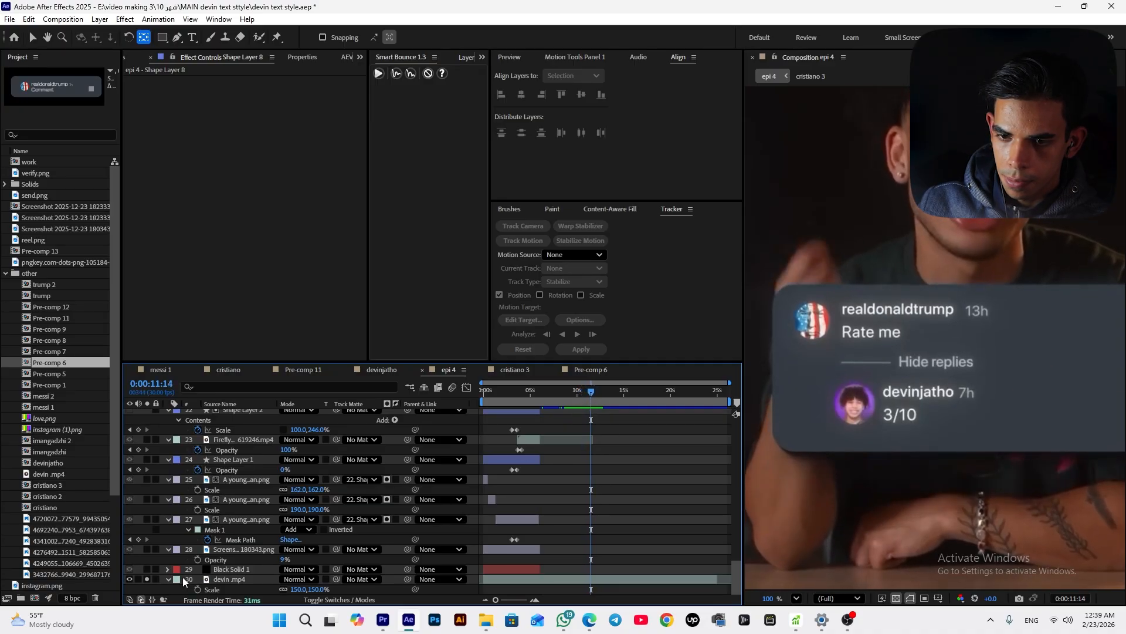
{"action": "left_click", "coordinate": [147, 579]}
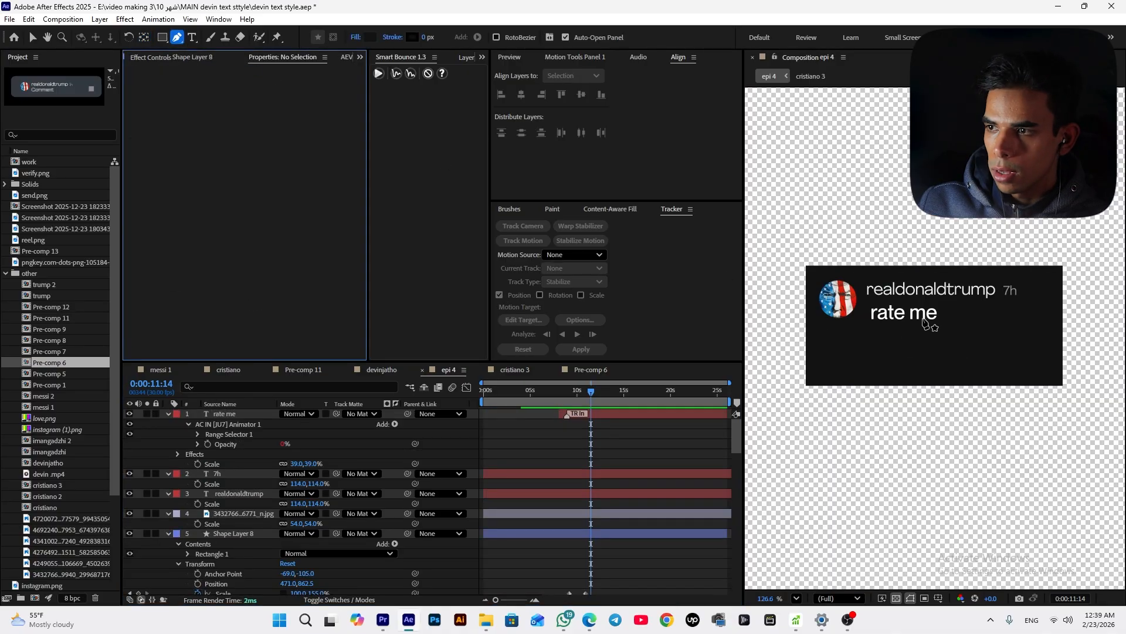
{"action": "scroll", "coordinate": [856, 343], "scroll_direction": "up", "scroll_amount": 2}
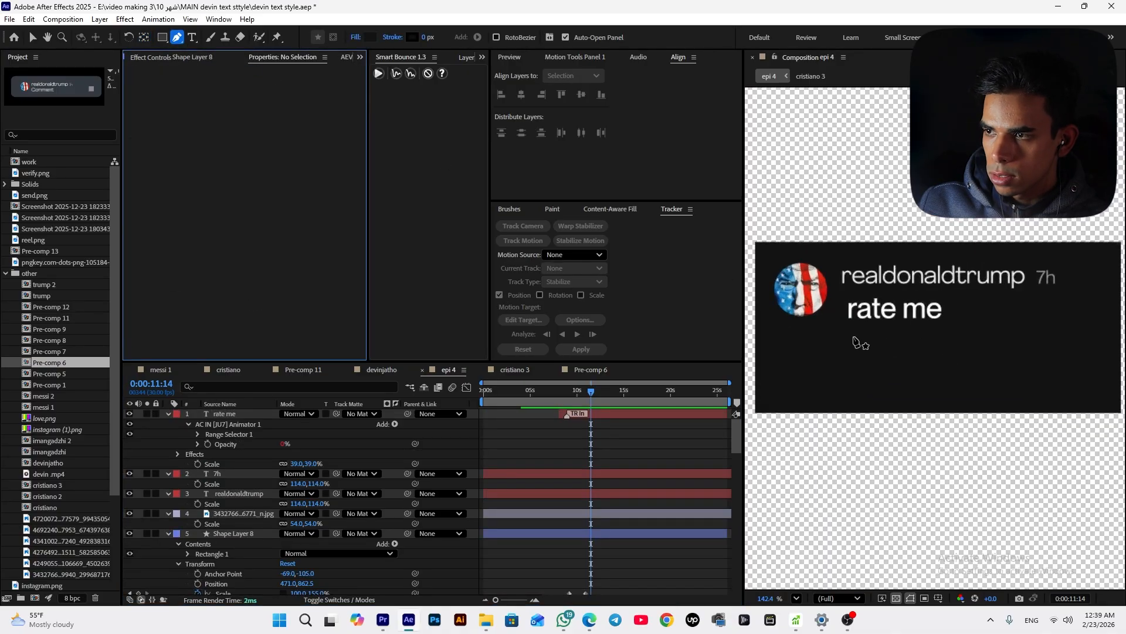
Draw a short horizontal line below "rate me" with the Pen tool
{"action": "left_click", "coordinate": [845, 346]}
{"action": "left_click", "coordinate": [902, 347]}
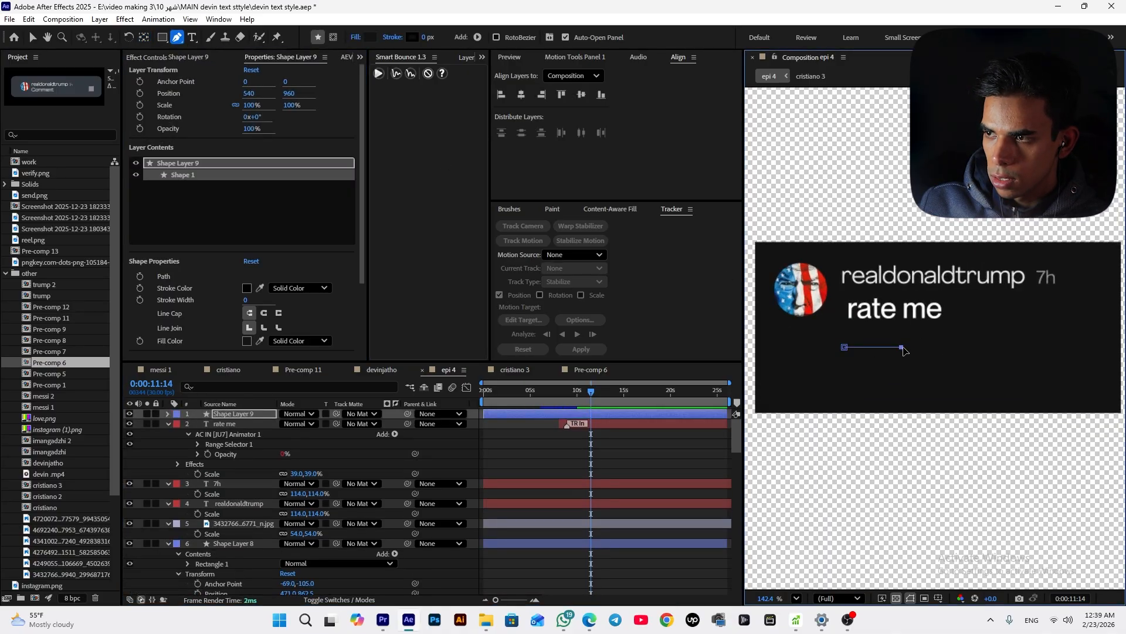
{"action": "left_click_drag", "start_coordinate": [903, 348], "coordinate": [909, 348]}
Give the line a white stroke 2 px wide
{"action": "left_click", "coordinate": [413, 37]}
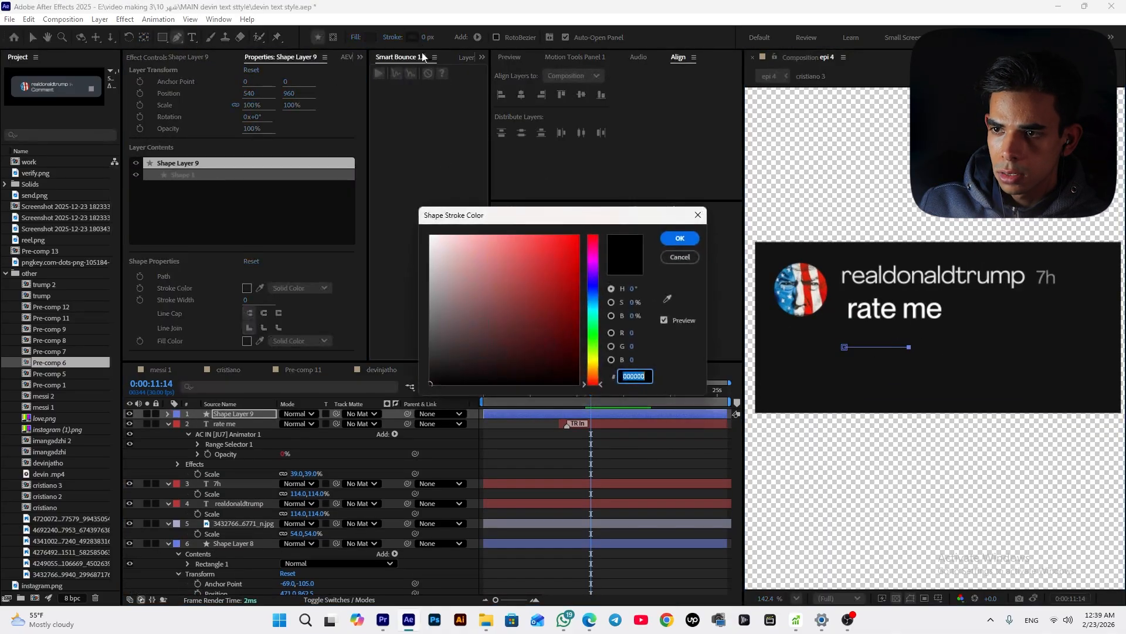
{"action": "left_click", "coordinate": [434, 235]}
{"action": "left_click", "coordinate": [679, 238]}
{"action": "left_click", "coordinate": [434, 37]}
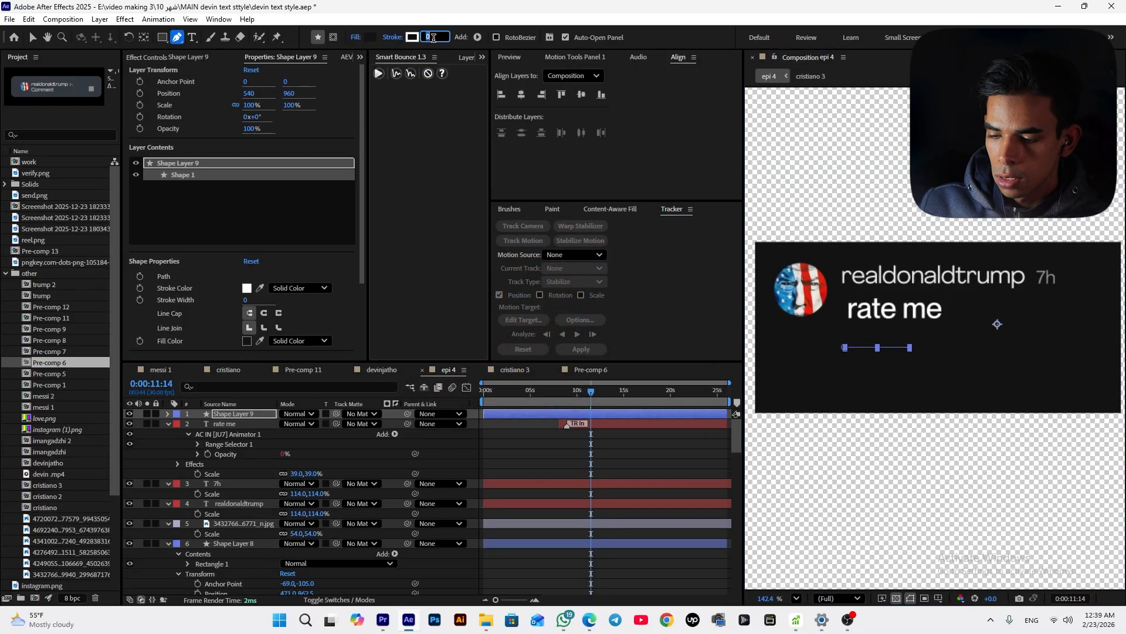
{"action": "type", "text": "2"}
{"action": "key", "text": "Return"}
{"action": "left_click", "coordinate": [554, 516]}
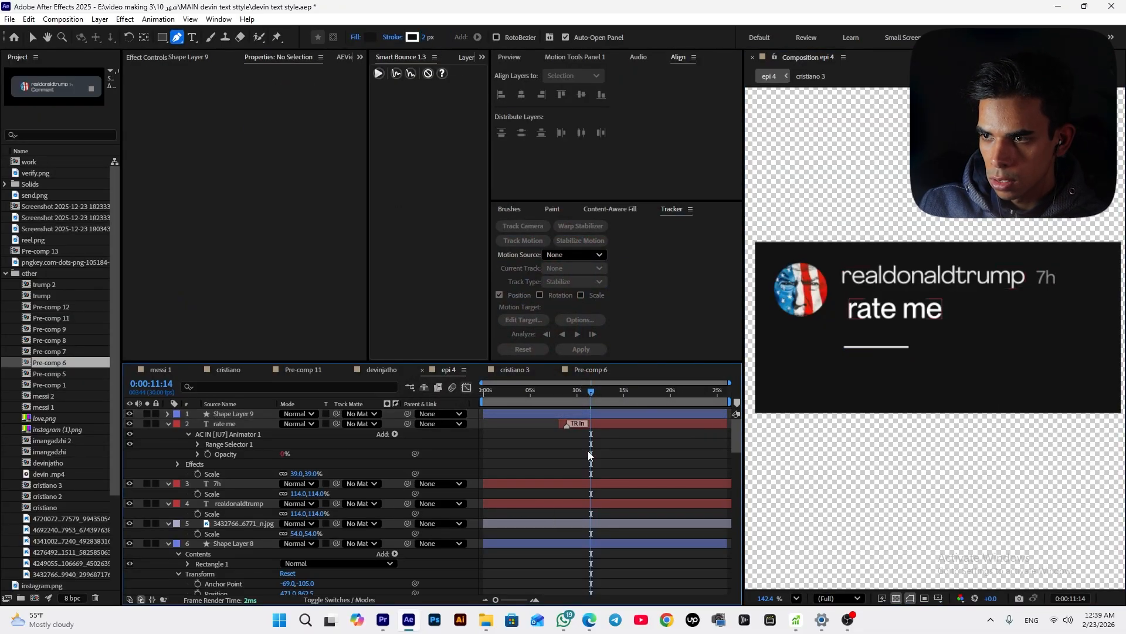
Set the line layer's opacity to 75%
{"action": "left_click", "coordinate": [558, 413]}
{"action": "key", "text": "t"}
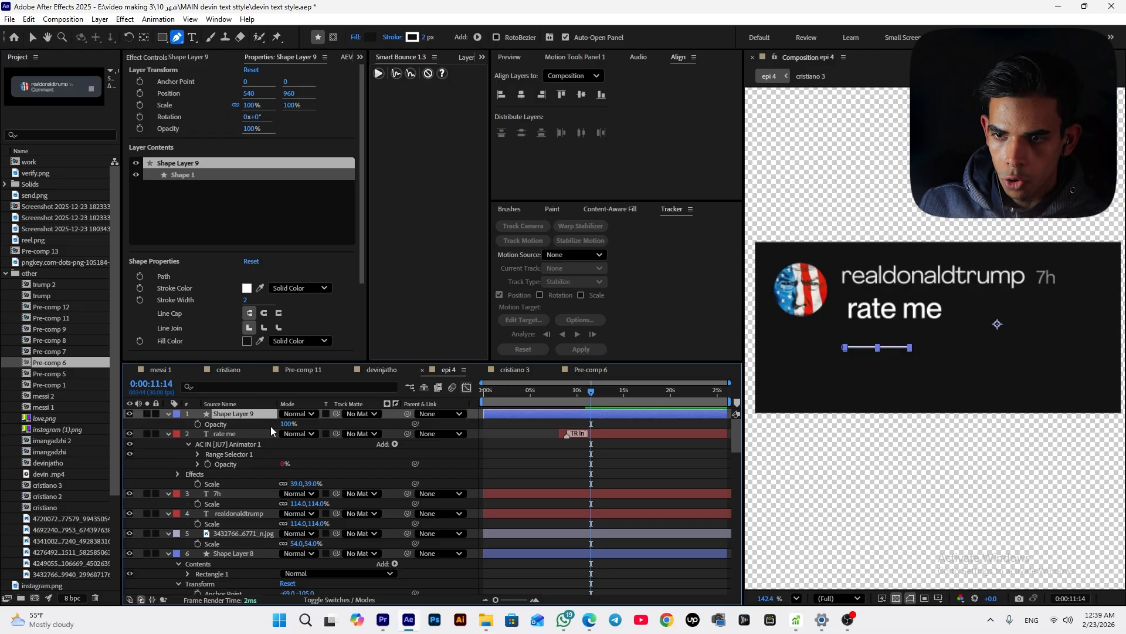
{"action": "left_click_drag", "start_coordinate": [279, 424], "coordinate": [270, 424]}
{"action": "left_click", "coordinate": [452, 453]}
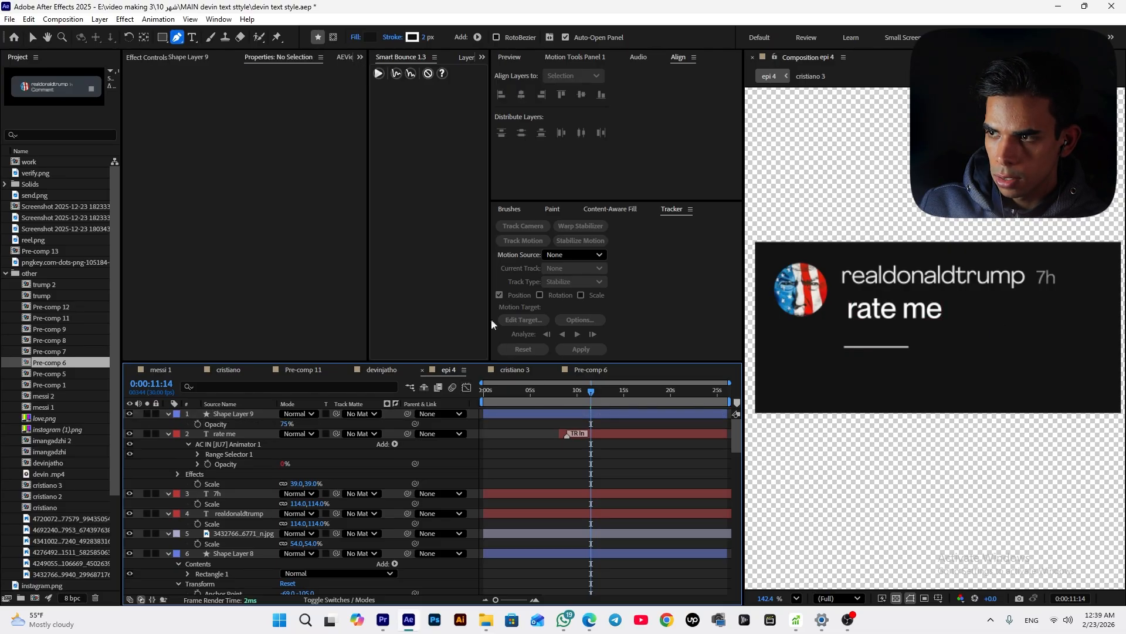
Create a text layer reading "hide replies" beside the line
{"action": "key", "text": "ctrl+t"}
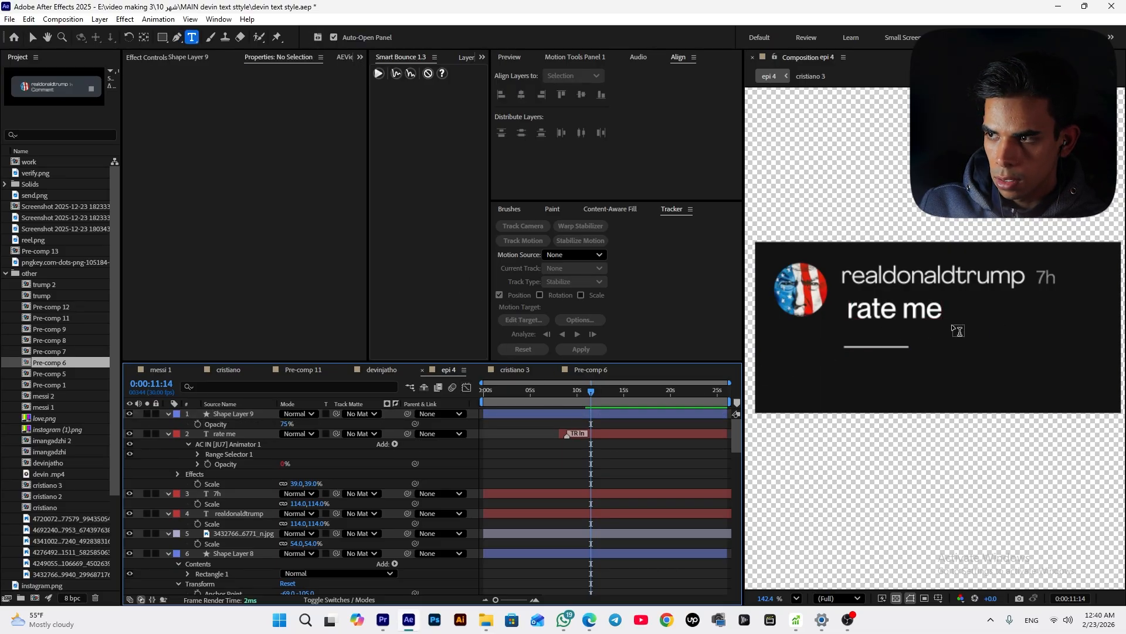
{"action": "left_click", "coordinate": [935, 347]}
{"action": "type", "text": "h"}
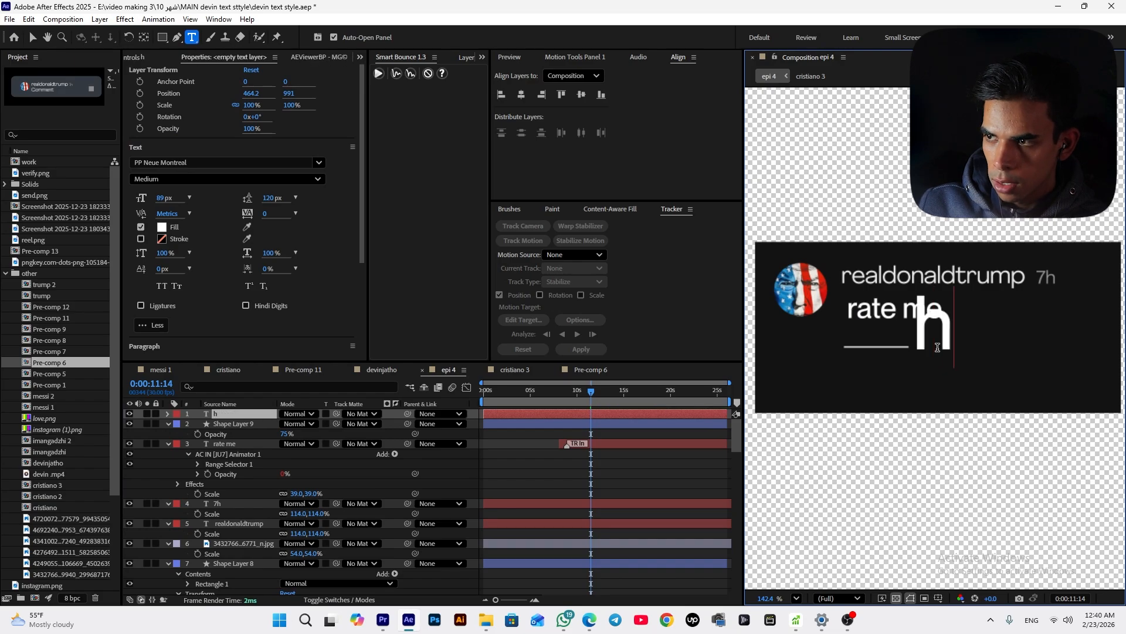
{"action": "type", "text": "ide"}
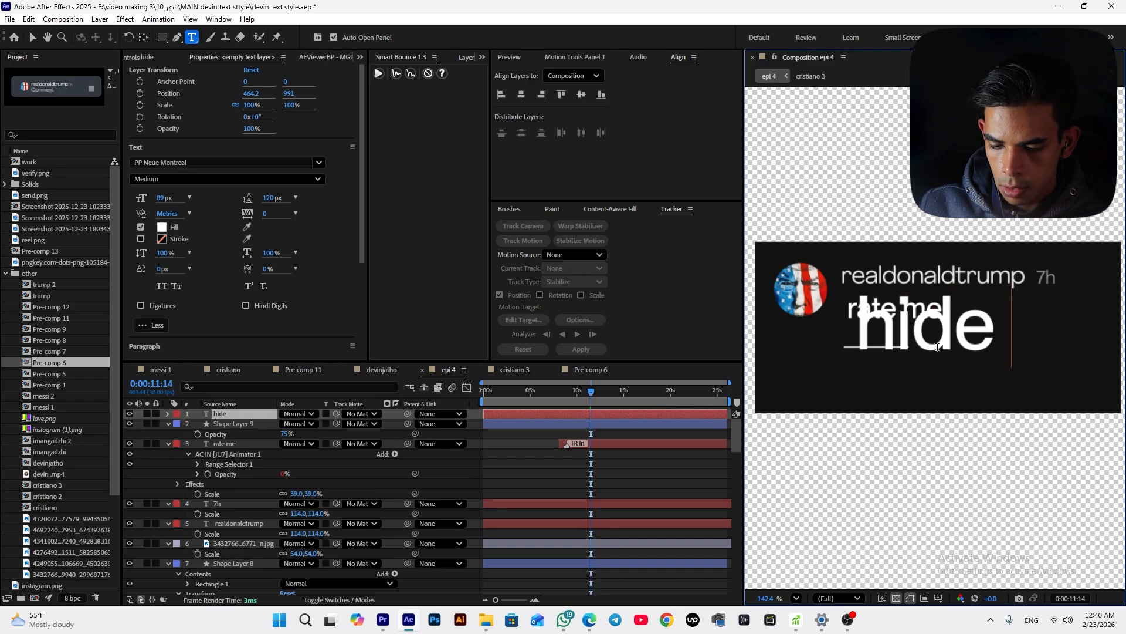
{"action": "type", "text": " replie"}
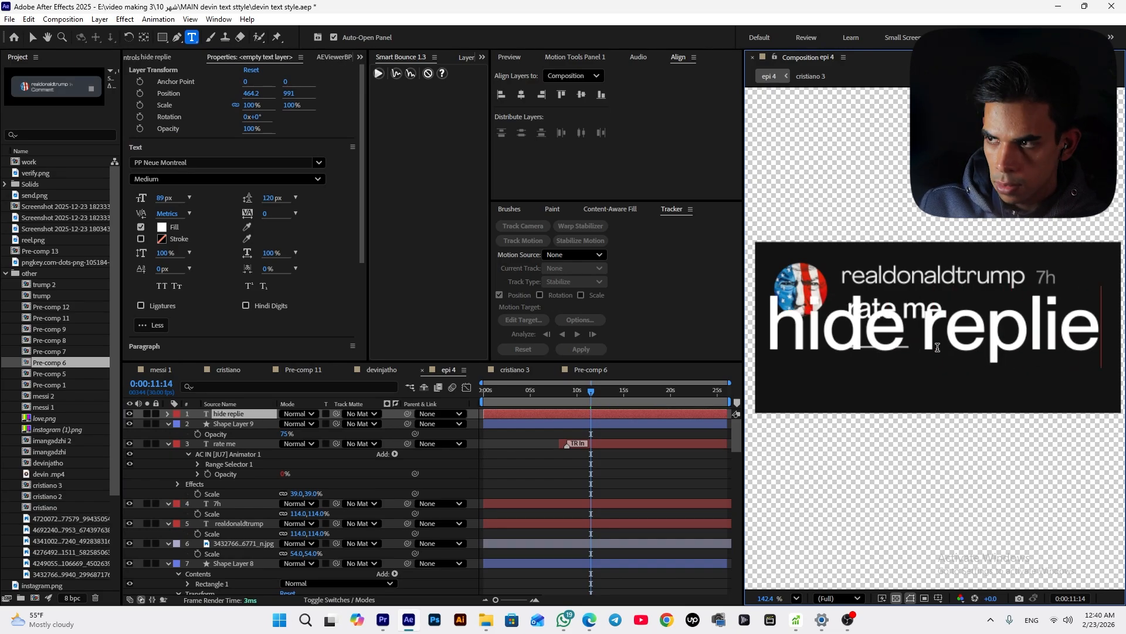
{"action": "type", "text": "s"}
{"action": "left_click", "coordinate": [32, 37]}
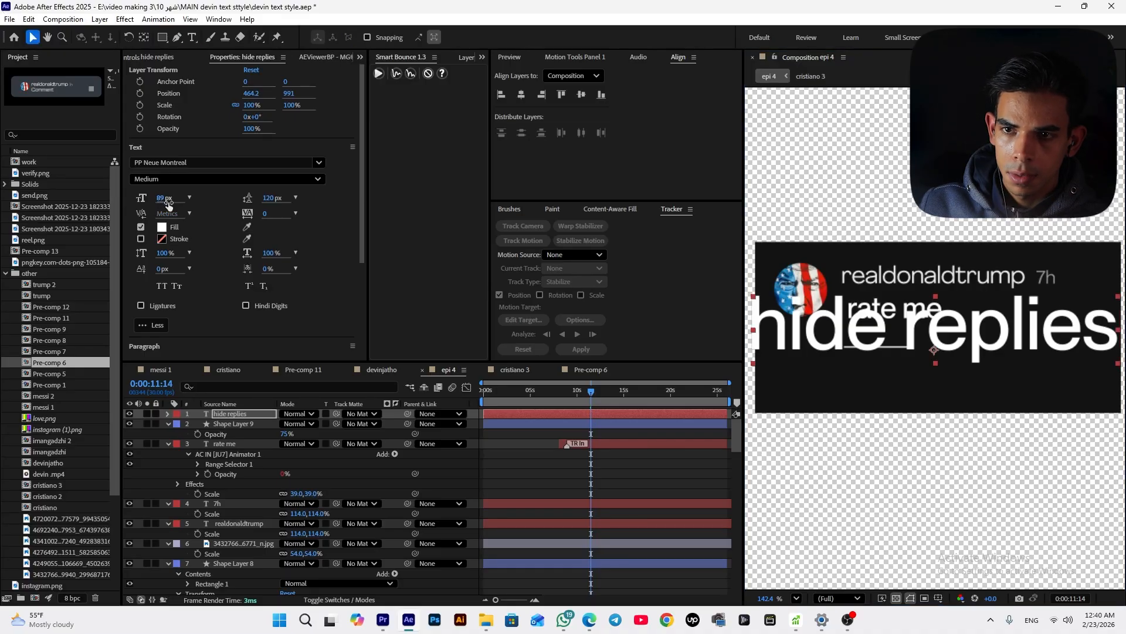
Set the "hide replies" font size to 14 px and move it just right of the line
{"action": "left_click_drag", "start_coordinate": [169, 204], "coordinate": [124, 207]}
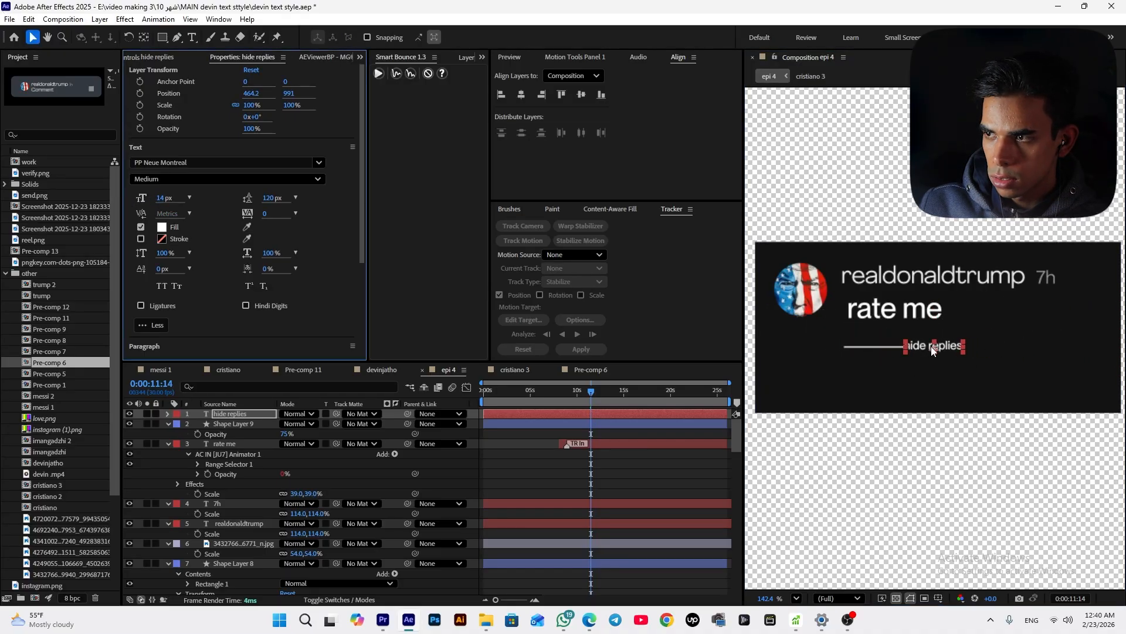
{"action": "left_click_drag", "start_coordinate": [933, 350], "coordinate": [947, 351]}
{"action": "left_click", "coordinate": [630, 455]}
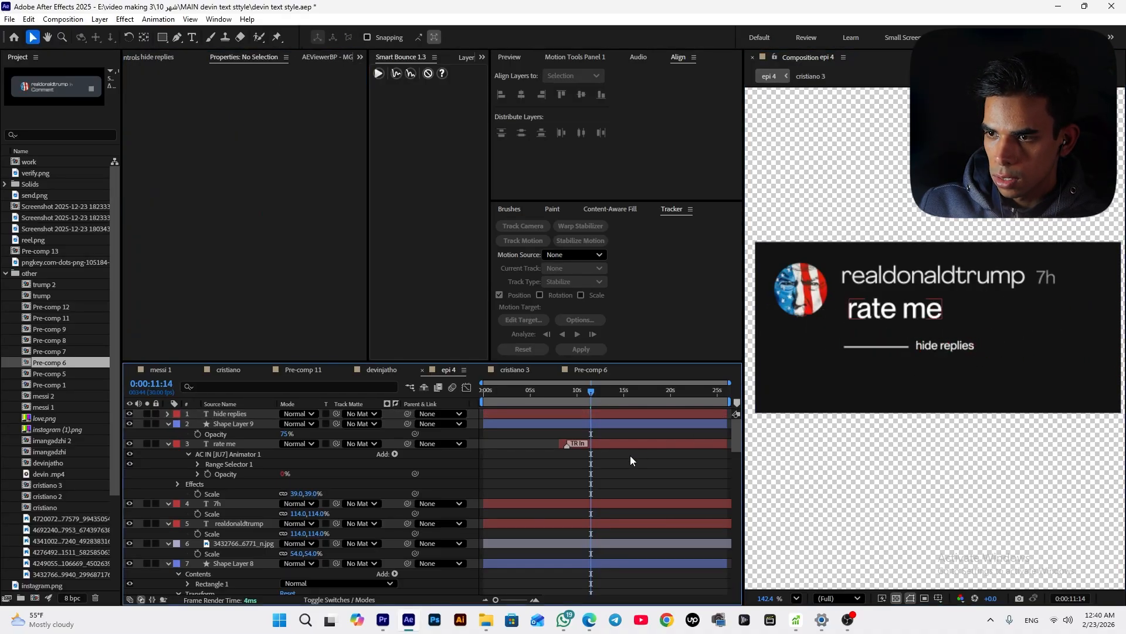
Scale the "hide replies" text layer to 110%
{"action": "left_click", "coordinate": [955, 349]}
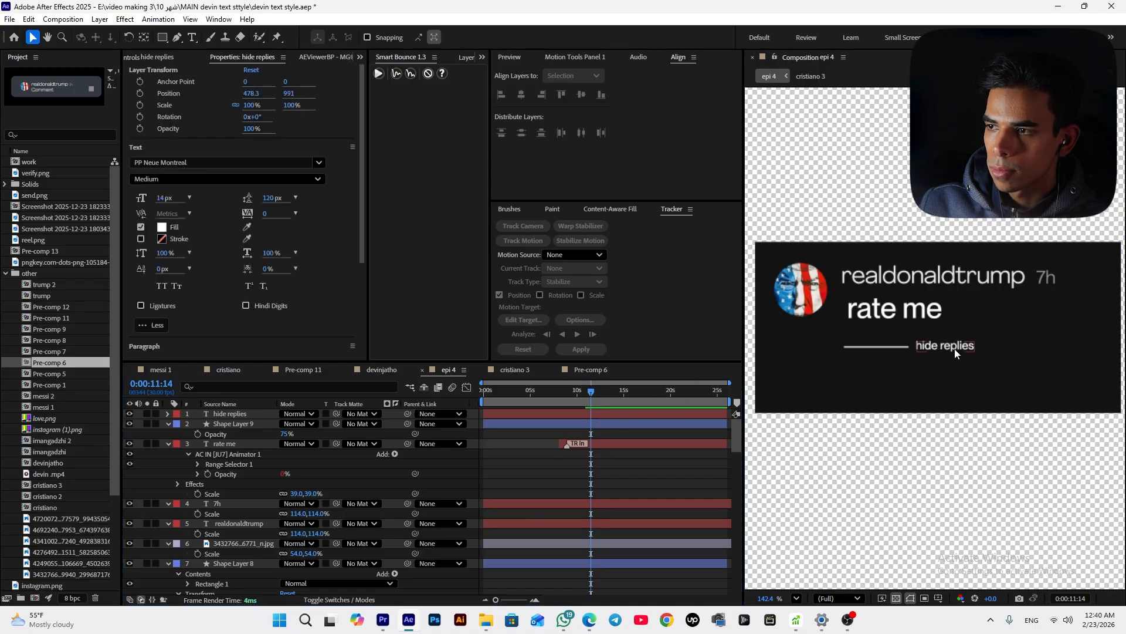
{"action": "key", "text": "s"}
{"action": "left_click_drag", "start_coordinate": [311, 428], "coordinate": [318, 427]}
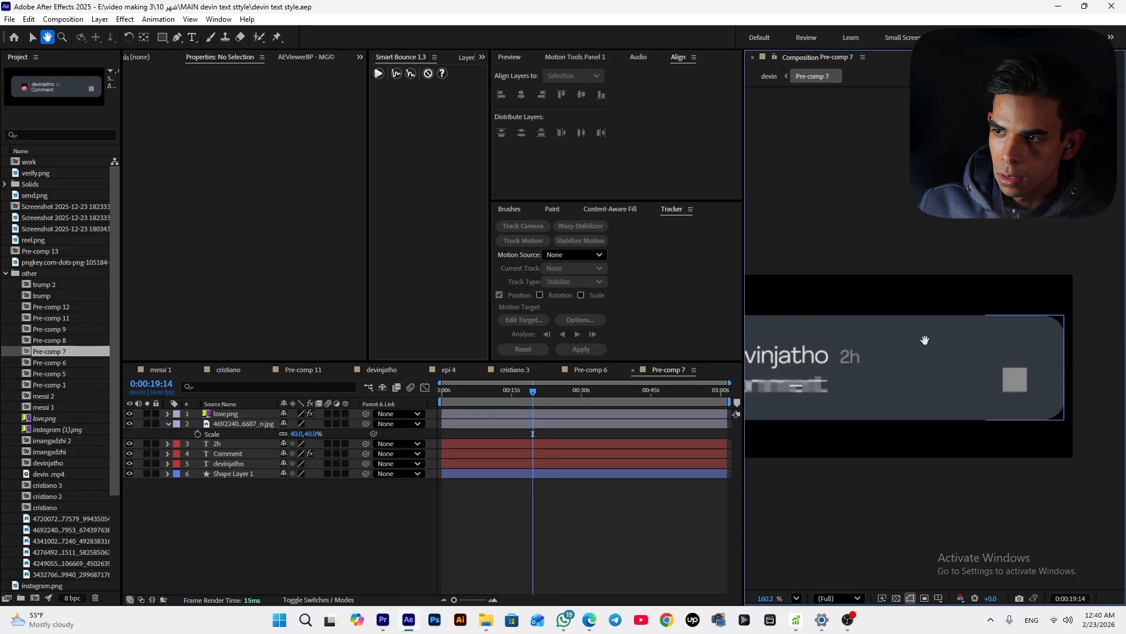
Copy the avatar, devinjatho and 2h layers from Pre-comp 7
{"action": "left_click_drag", "start_coordinate": [924, 337], "coordinate": [1052, 332]}
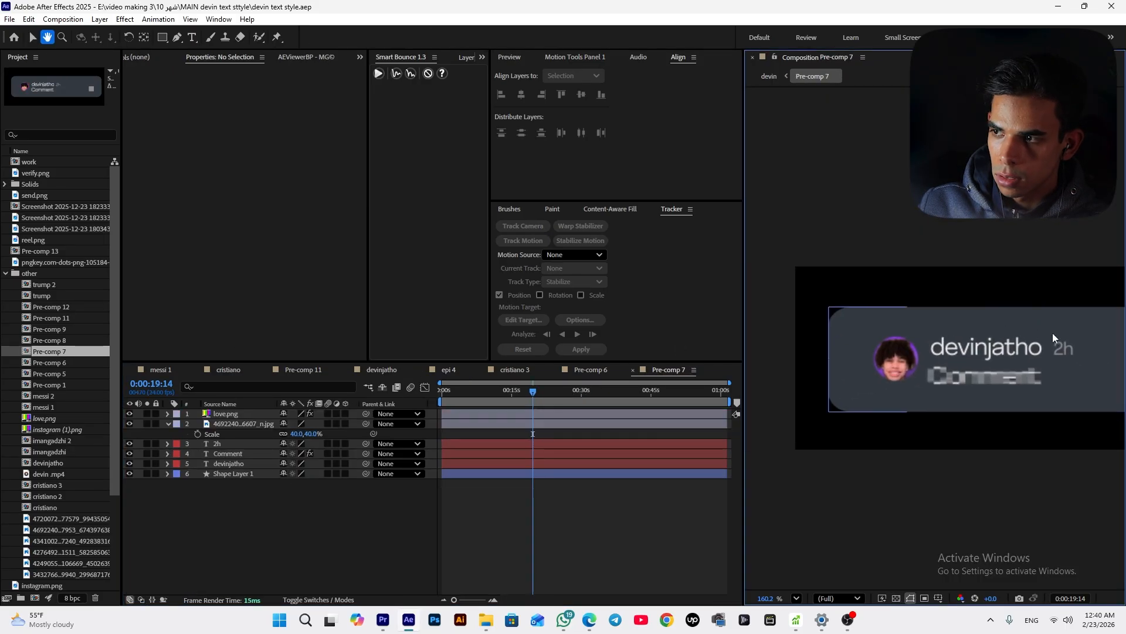
{"action": "left_click", "coordinate": [960, 354]}
{"action": "scroll", "coordinate": [891, 342], "scroll_direction": "down", "scroll_amount": 2}
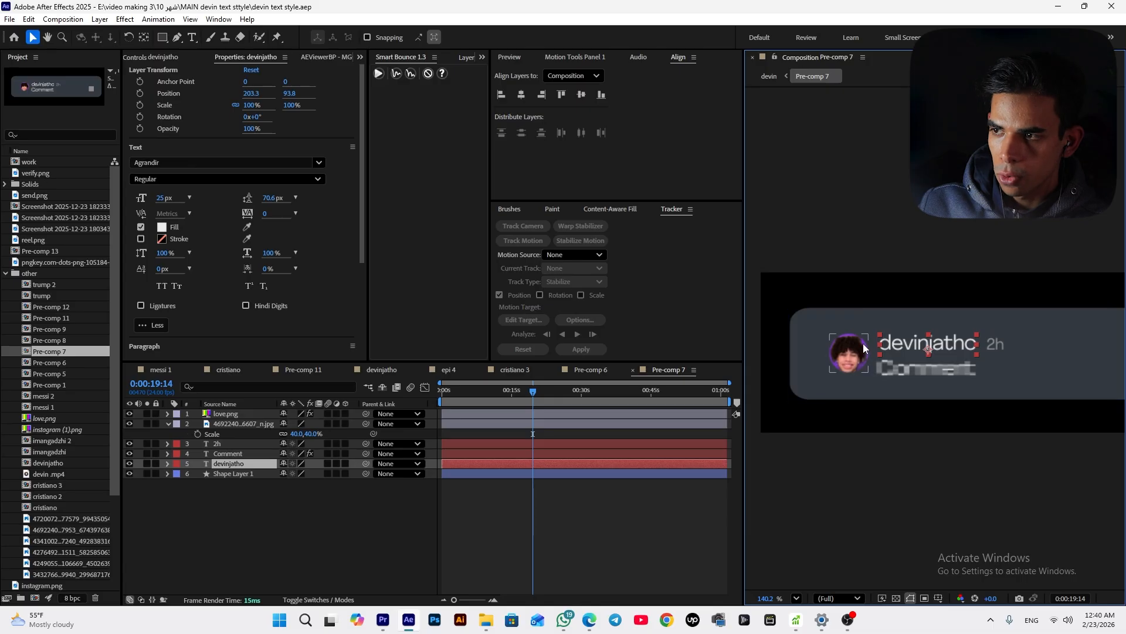
{"action": "left_click", "coordinate": [862, 346], "text": "shift"}
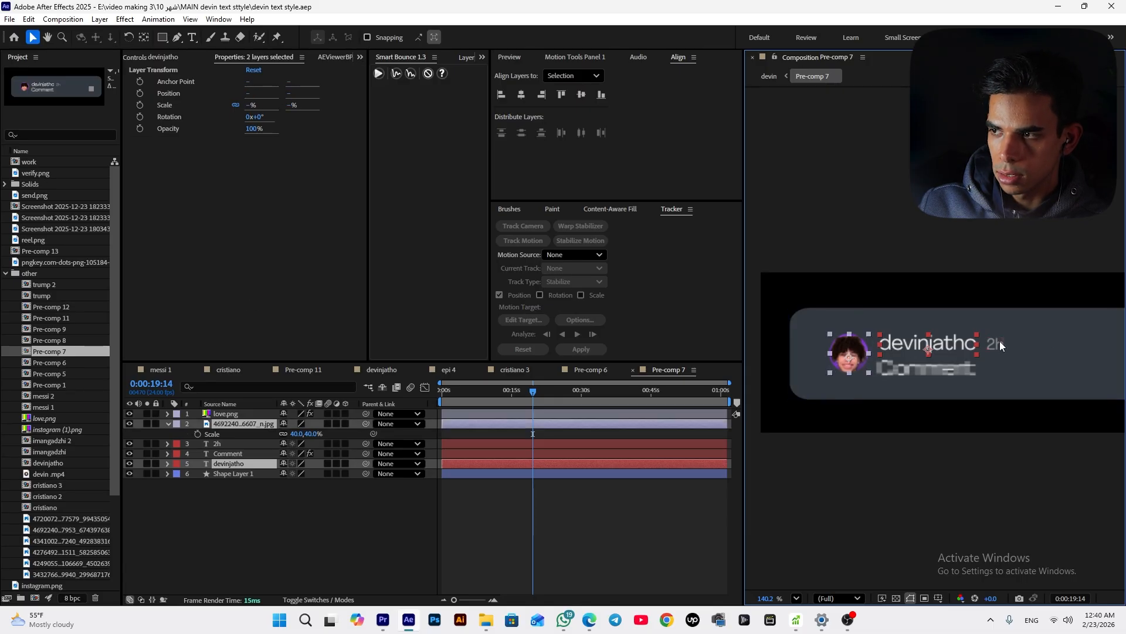
{"action": "left_click", "coordinate": [995, 343], "text": "shift"}
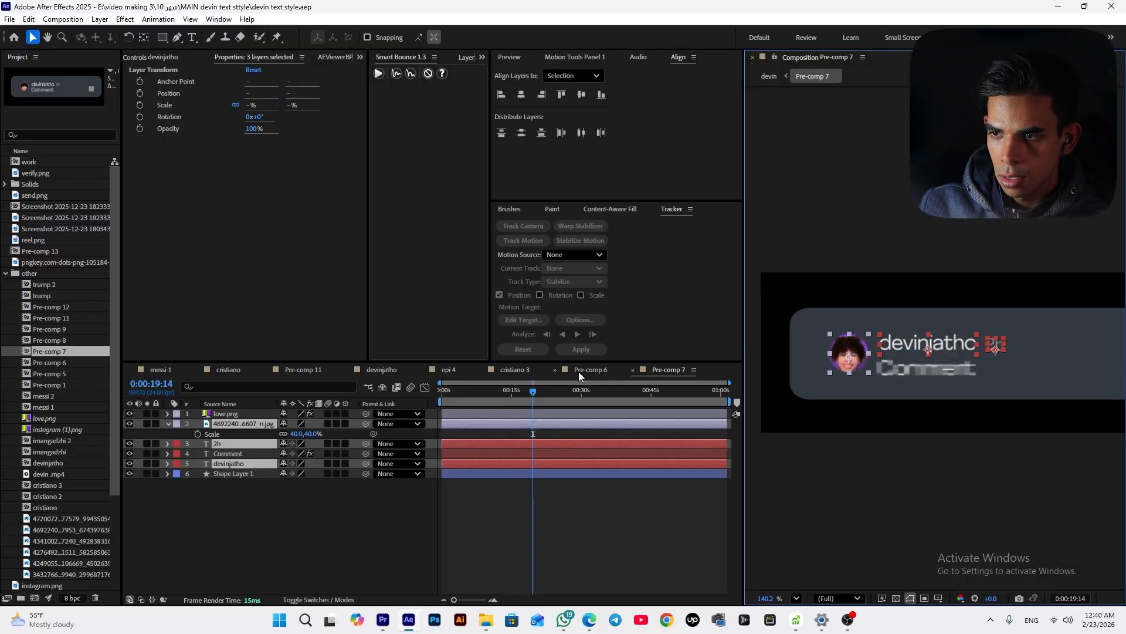
Paste the copied layers into epi 4 and place them below the "hide replies" line
{"action": "left_click", "coordinate": [456, 372]}
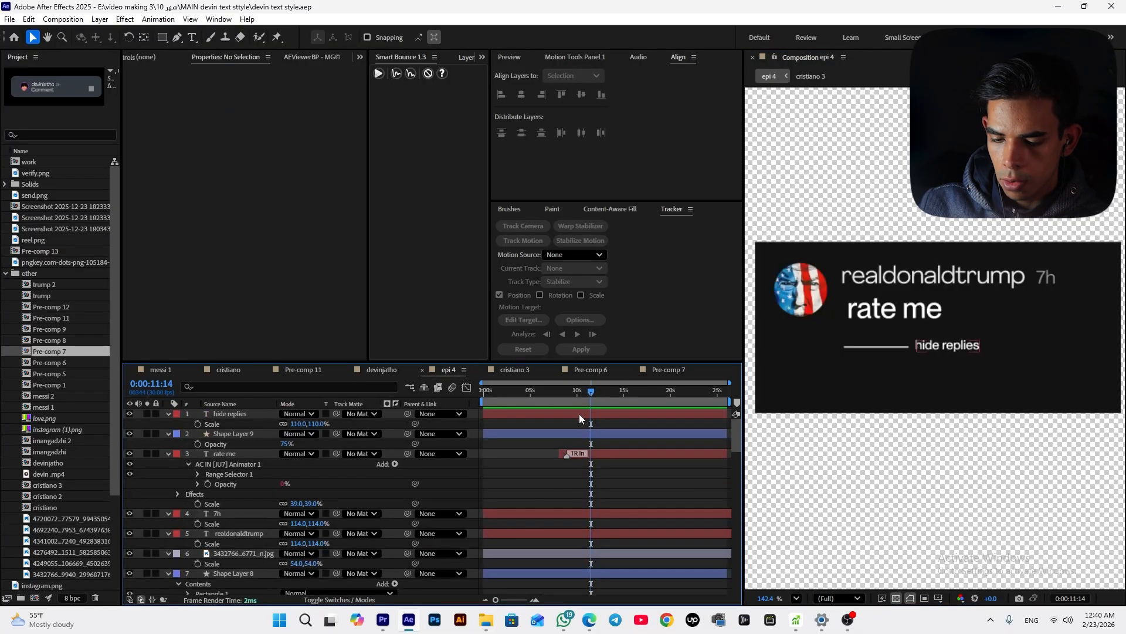
{"action": "key", "text": "ctrl+v"}
{"action": "scroll", "coordinate": [806, 356], "scroll_direction": "down", "scroll_amount": 8}
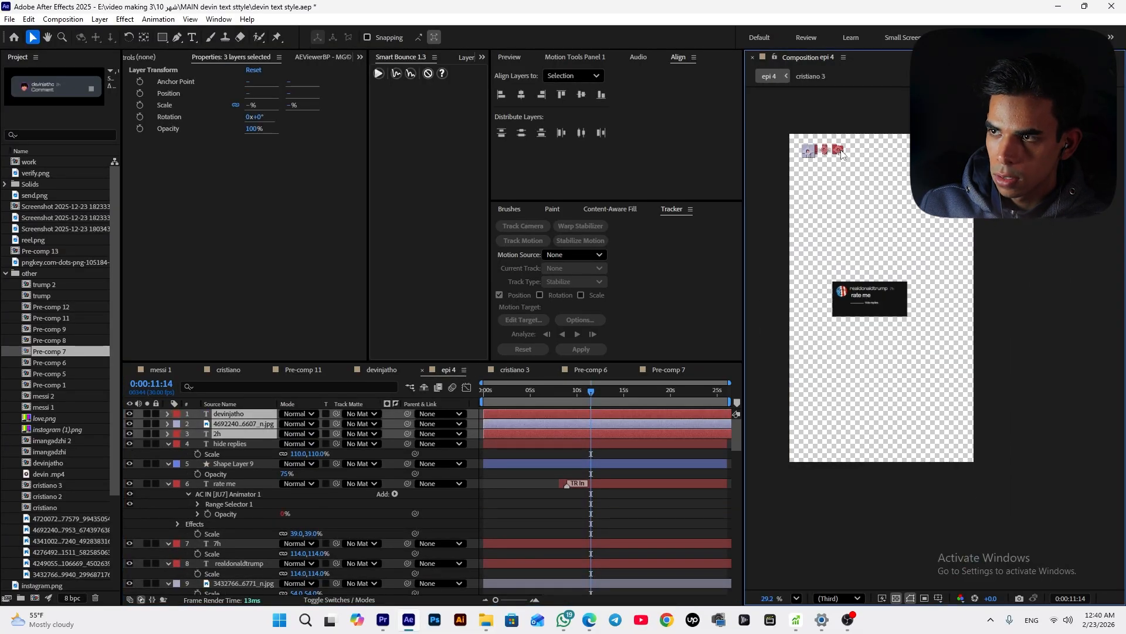
{"action": "left_click_drag", "start_coordinate": [847, 162], "coordinate": [897, 325]}
{"action": "scroll", "coordinate": [898, 324], "scroll_direction": "up", "scroll_amount": 8}
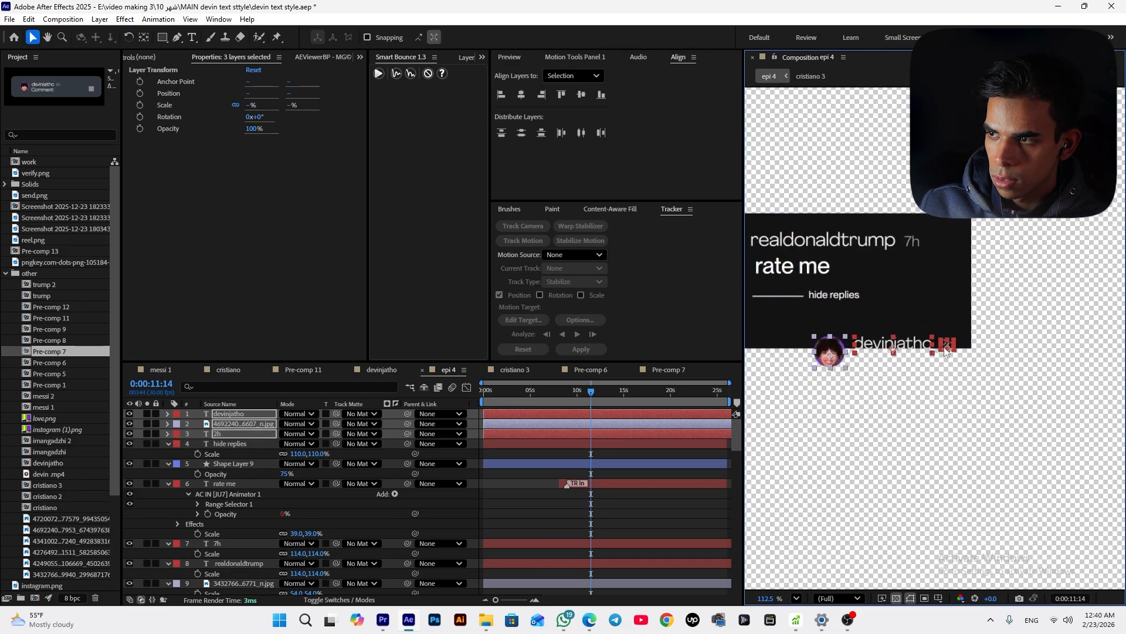
{"action": "scroll", "coordinate": [898, 332], "scroll_direction": "up", "scroll_amount": 4}
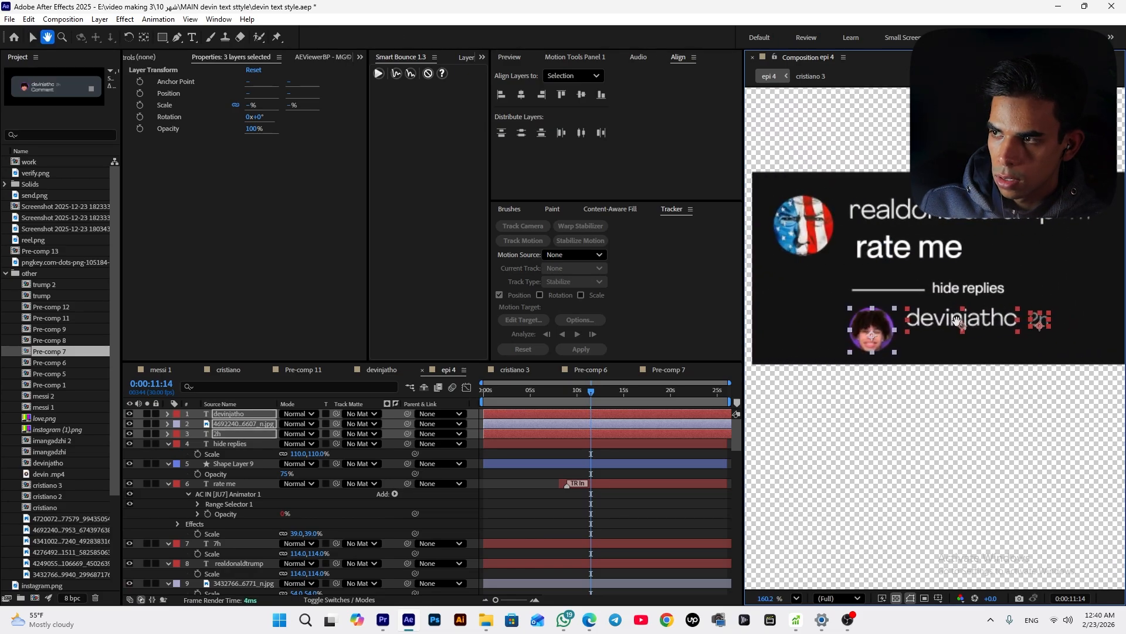
{"action": "left_click_drag", "start_coordinate": [1033, 319], "coordinate": [1013, 314]}
{"action": "key", "text": "s"}
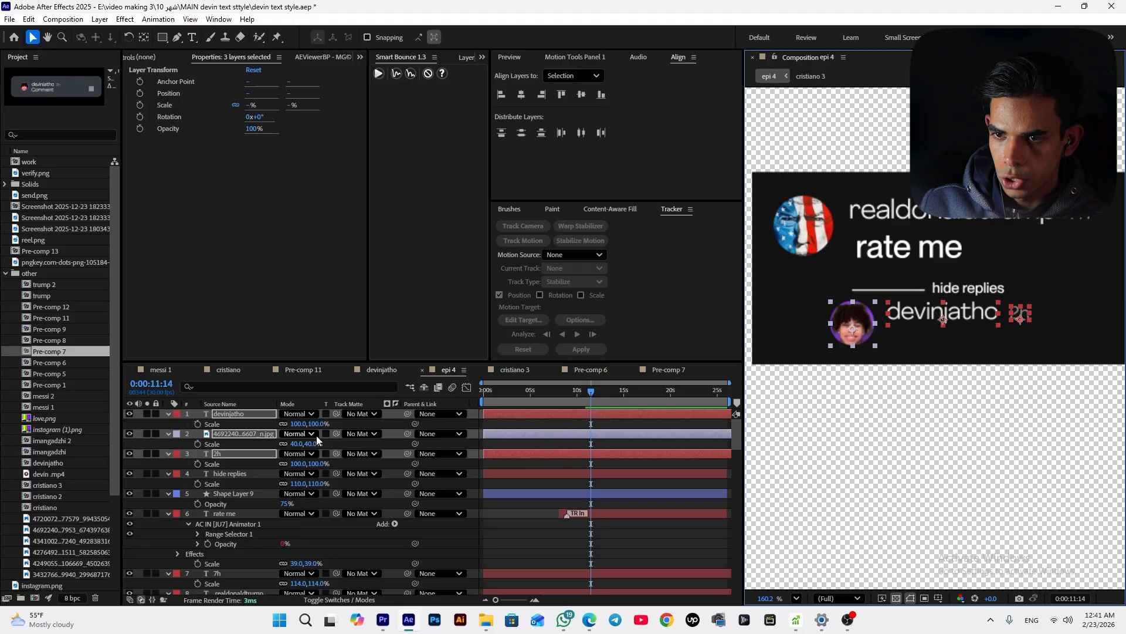
{"action": "left_click_drag", "start_coordinate": [313, 424], "coordinate": [307, 424]}
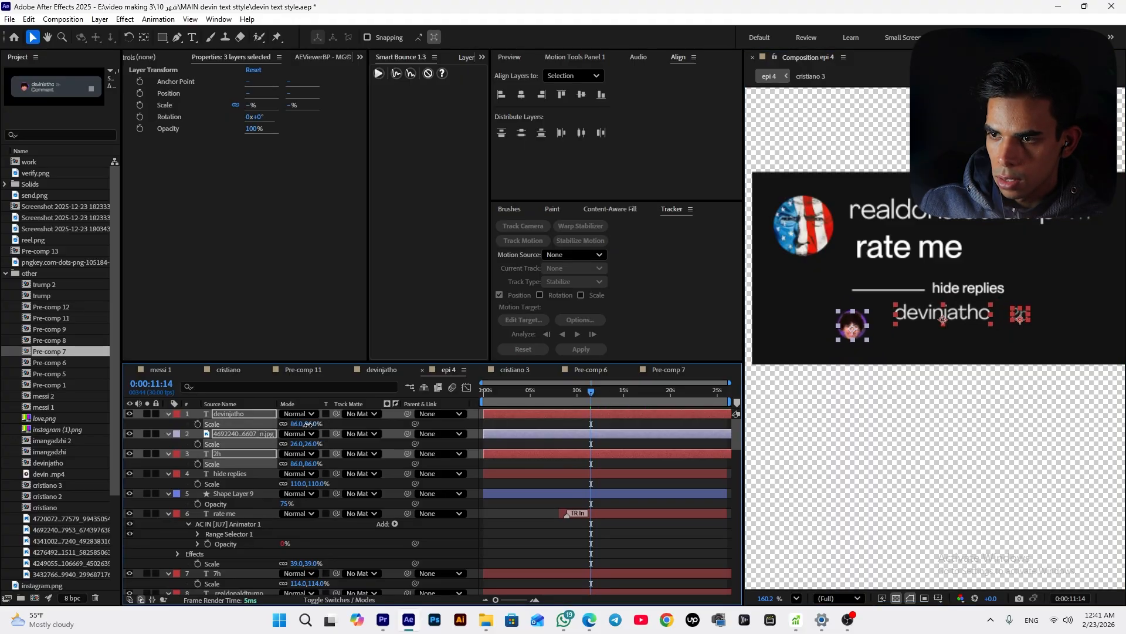
{"action": "left_click", "coordinate": [670, 463]}
{"action": "left_click_drag", "start_coordinate": [854, 329], "coordinate": [867, 324]}
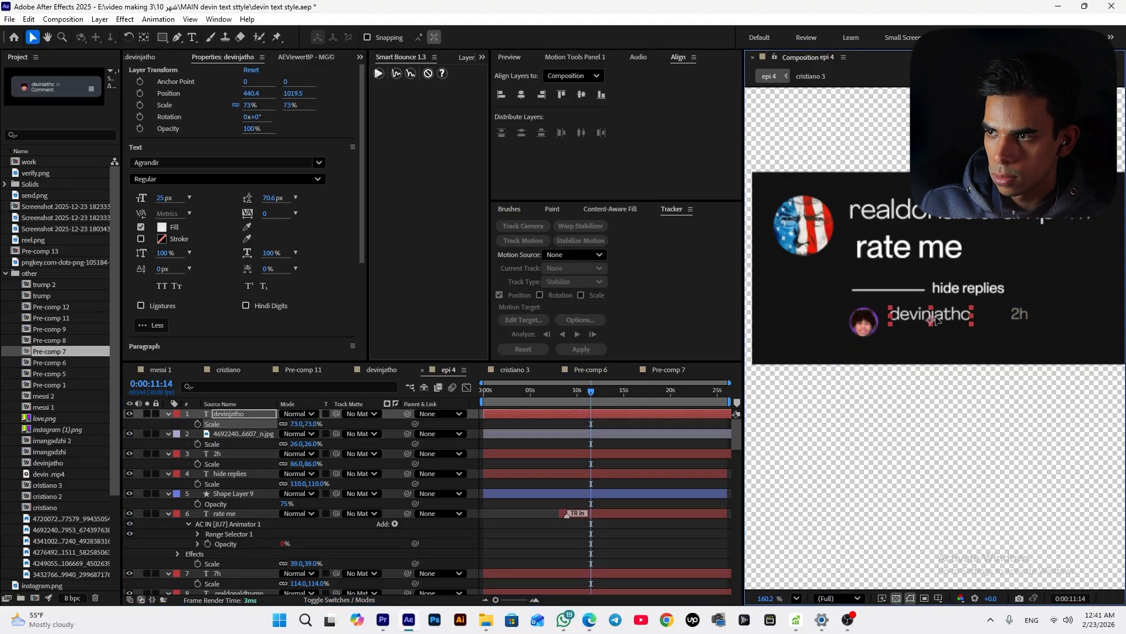
{"action": "left_click", "coordinate": [936, 320]}
Duplicate the hide replies text, move the copy below the reply username and change its text to 7/10
{"action": "left_click", "coordinate": [980, 292]}
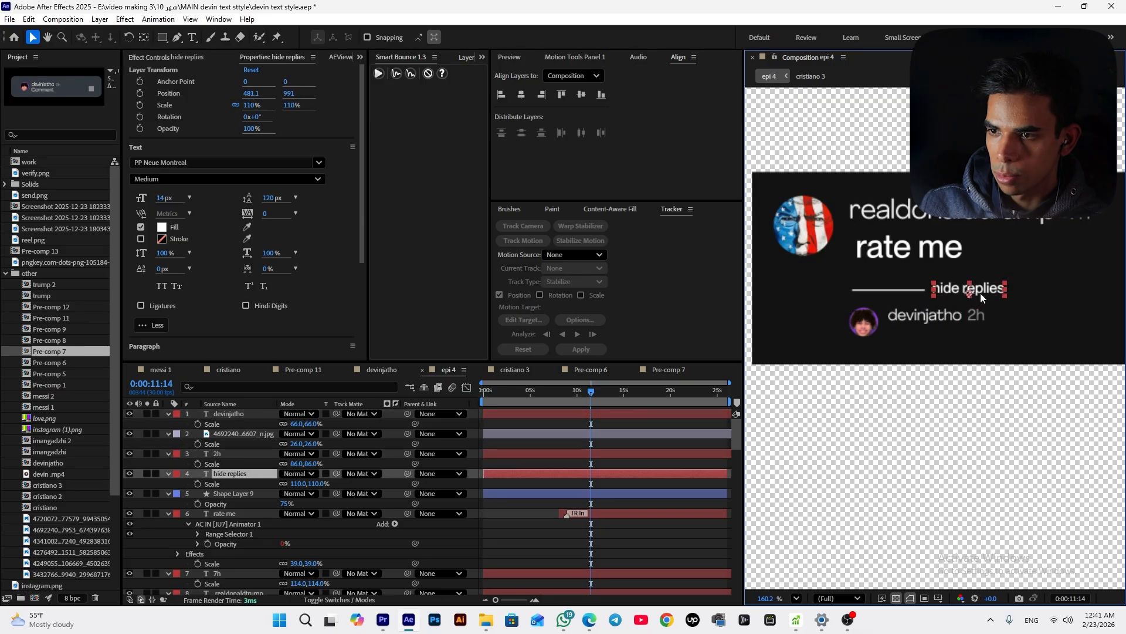
{"action": "key", "text": "ctrl+d"}
{"action": "left_click_drag", "start_coordinate": [967, 296], "coordinate": [923, 347]}
{"action": "double_click", "coordinate": [925, 345]}
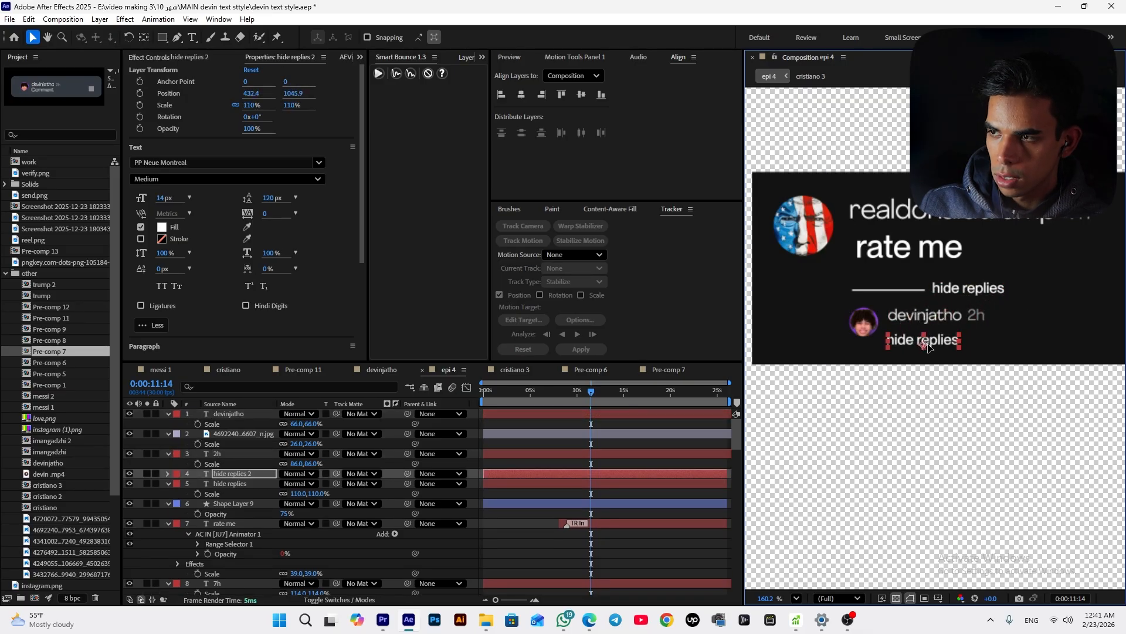
{"action": "type", "text": "7"}
{"action": "key", "text": "BackSpace"}
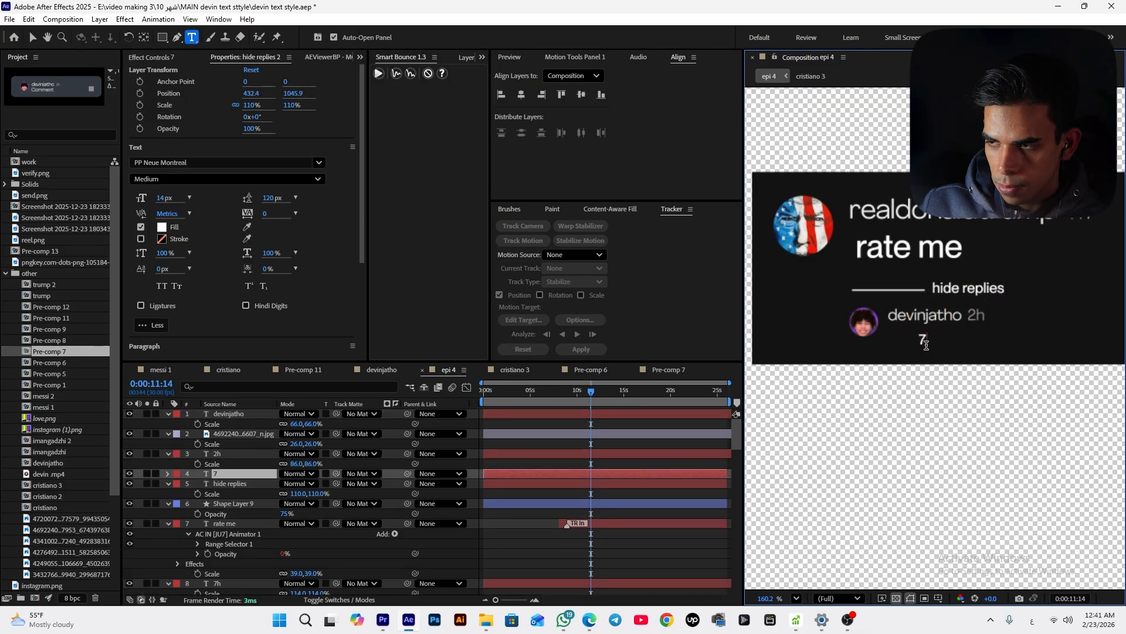
{"action": "key", "text": "alt+shift"}
{"action": "type", "text": "/"}
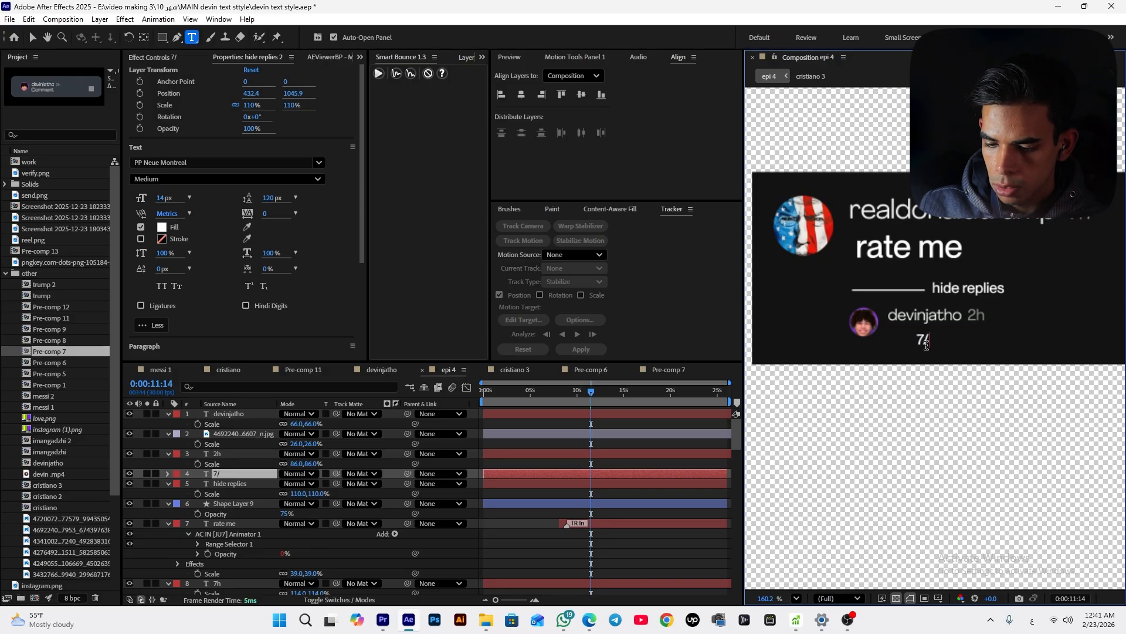
{"action": "type", "text": "10"}
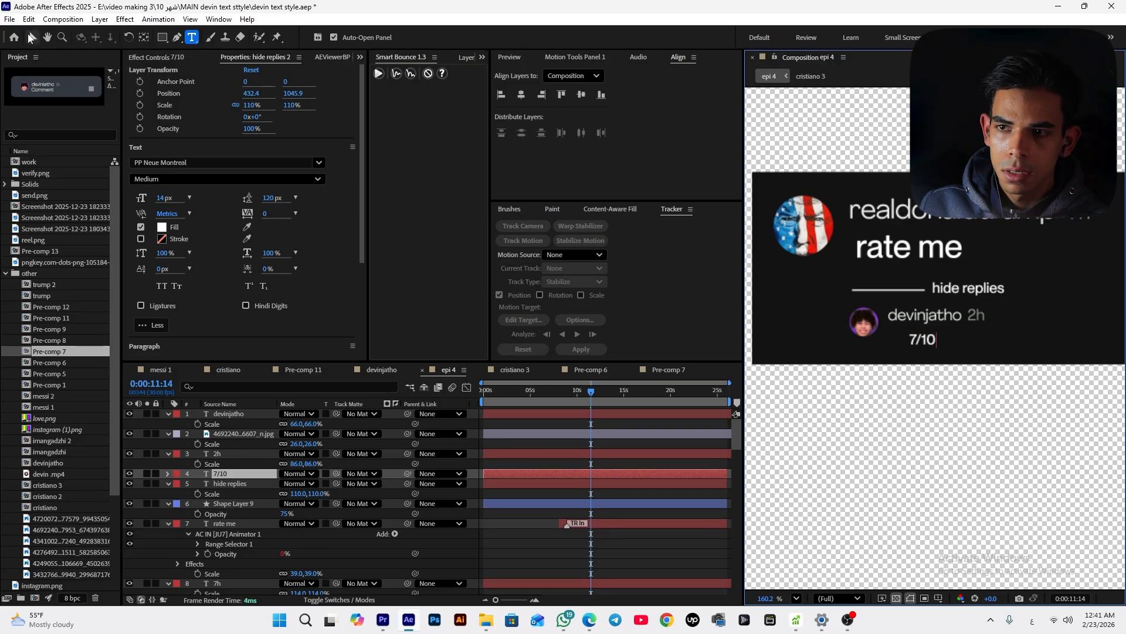
{"action": "left_click", "coordinate": [32, 37]}
Scale the 7/10 text to 122% and align it under the reply username
{"action": "key", "text": "s"}
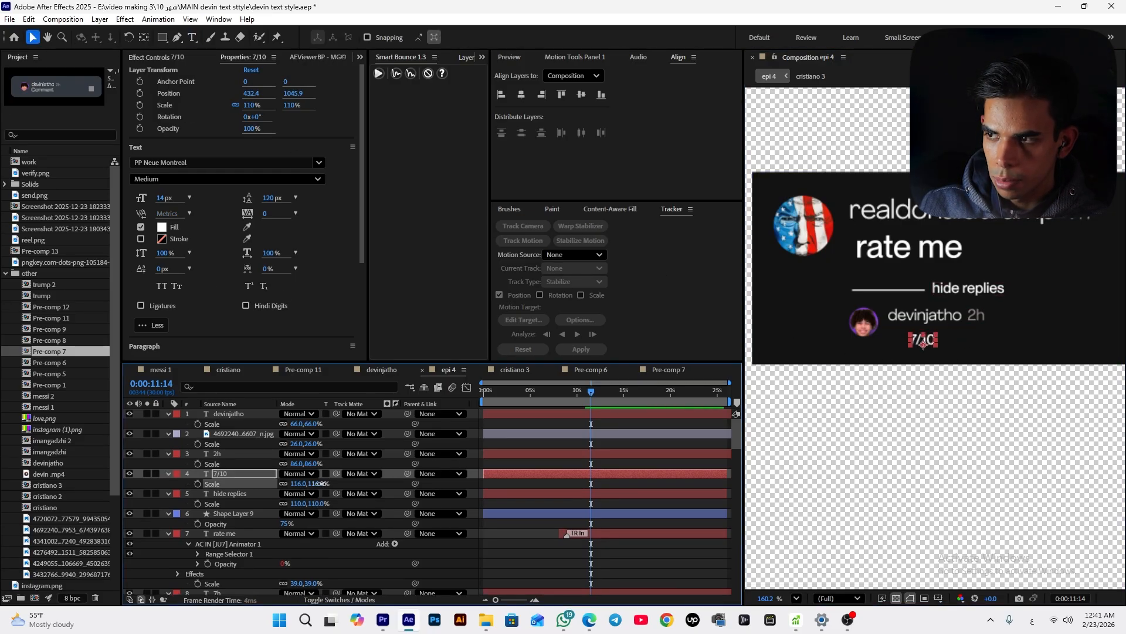
{"action": "left_click_drag", "start_coordinate": [313, 484], "coordinate": [324, 484]}
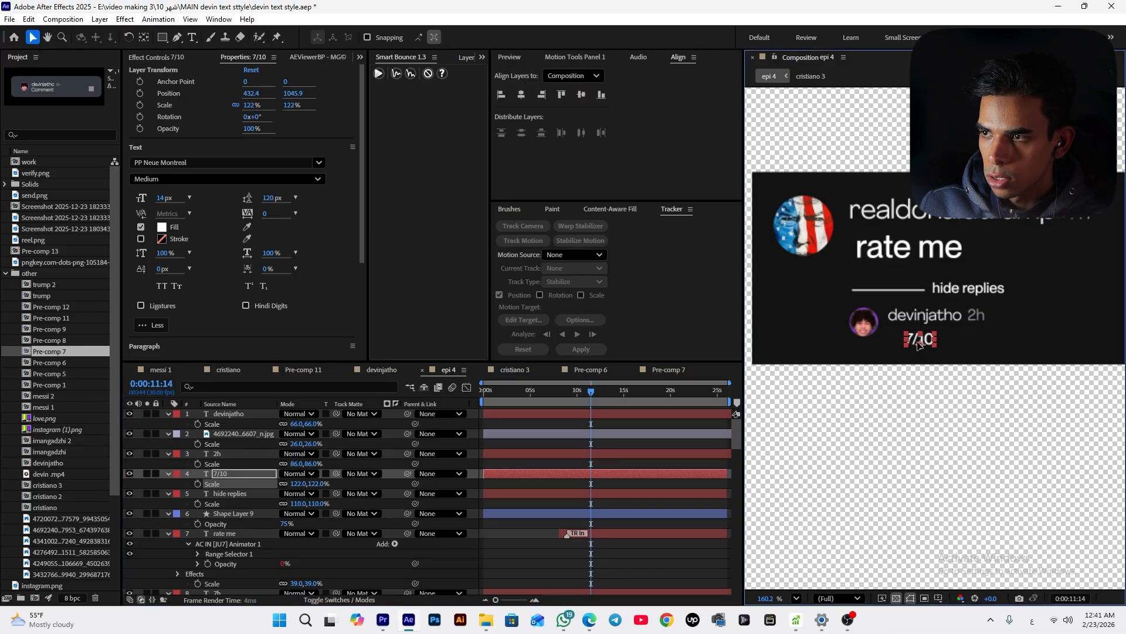
{"action": "left_click_drag", "start_coordinate": [925, 345], "coordinate": [908, 344]}
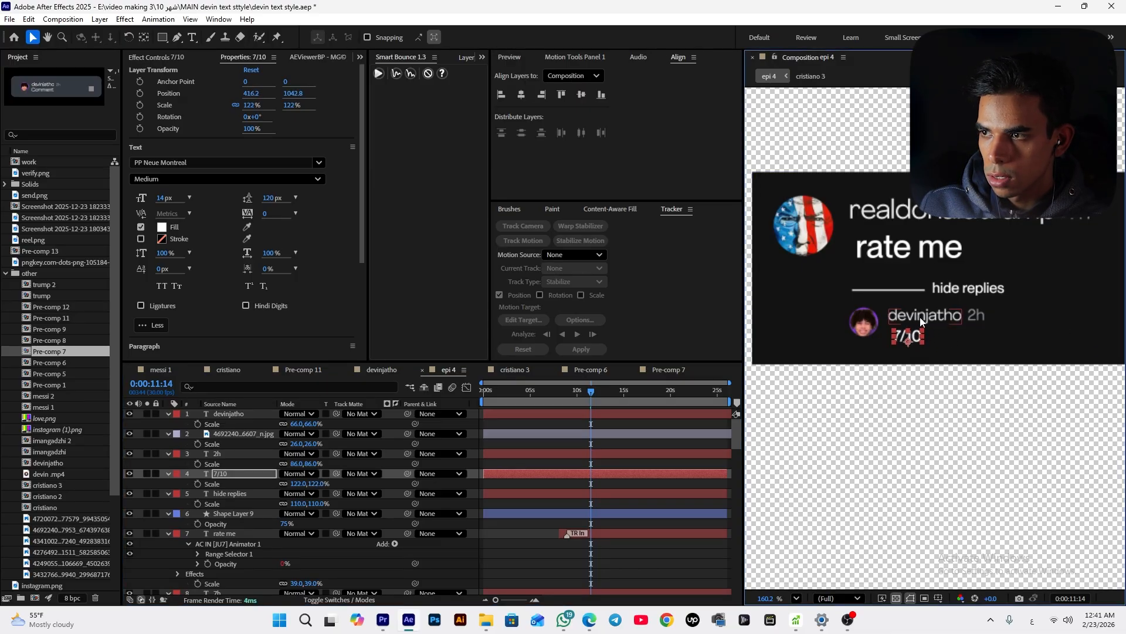
Precompose the line, hide replies, reply avatar, username, timestamp and 7/10 layers into one composition
{"action": "left_click", "coordinate": [894, 317], "text": "shift"}
{"action": "left_click", "coordinate": [863, 322], "text": "shift"}
{"action": "left_click", "coordinate": [975, 316], "text": "shift"}
{"action": "left_click", "coordinate": [971, 294], "text": "shift"}
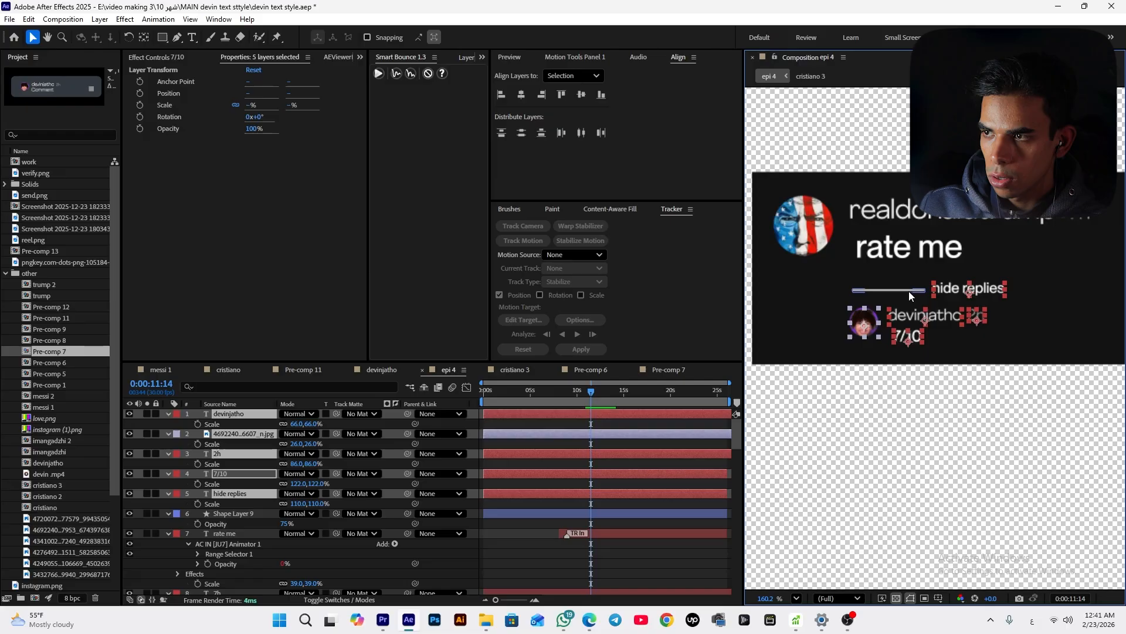
{"action": "left_click", "coordinate": [909, 291], "text": "shift"}
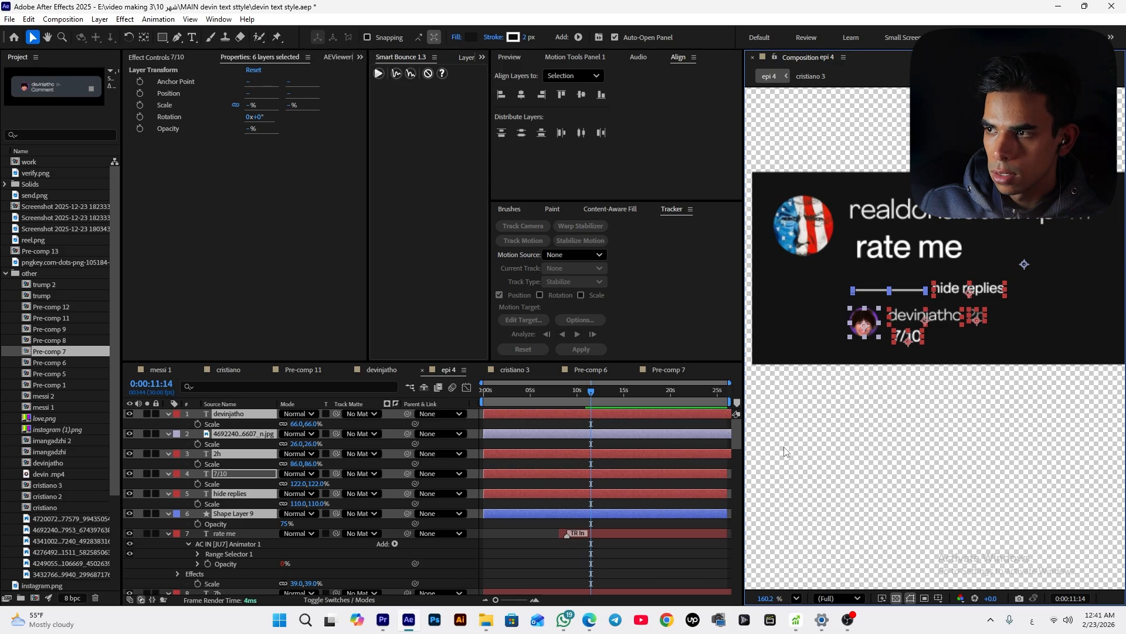
{"action": "key", "text": "ctrl+shift+c"}
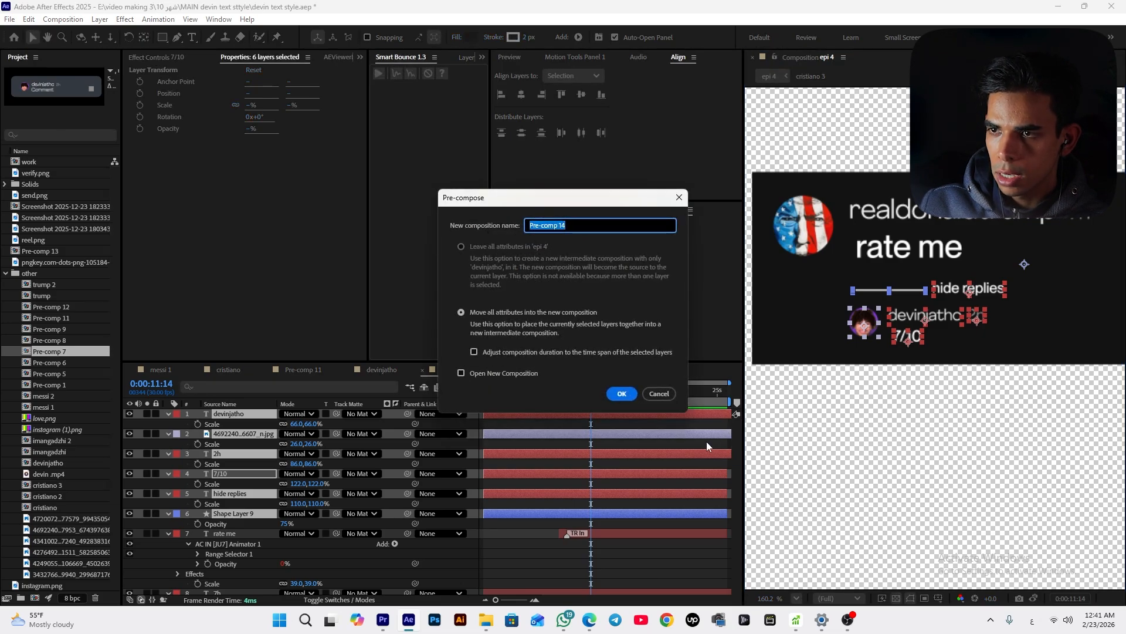
{"action": "key", "text": "Return"}
Add position and opacity keyframes to the new pre-comp so it starts at y 943 and 0% opacity
{"action": "key", "text": "p"}
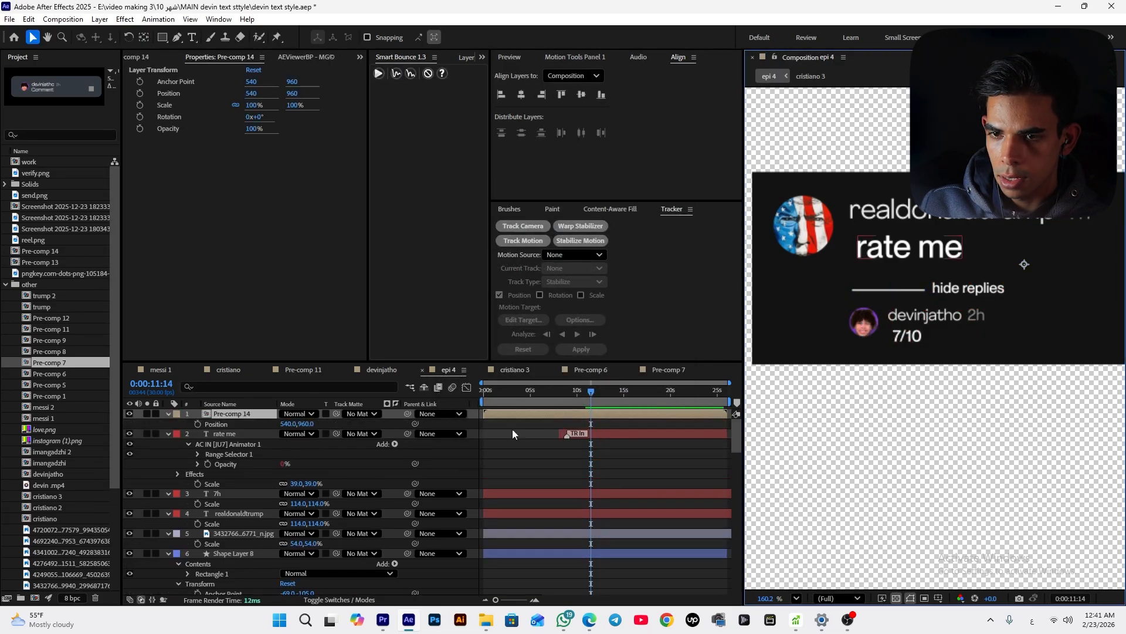
{"action": "key", "text": "shift+t"}
{"action": "left_click_drag", "start_coordinate": [197, 424], "coordinate": [199, 434]}
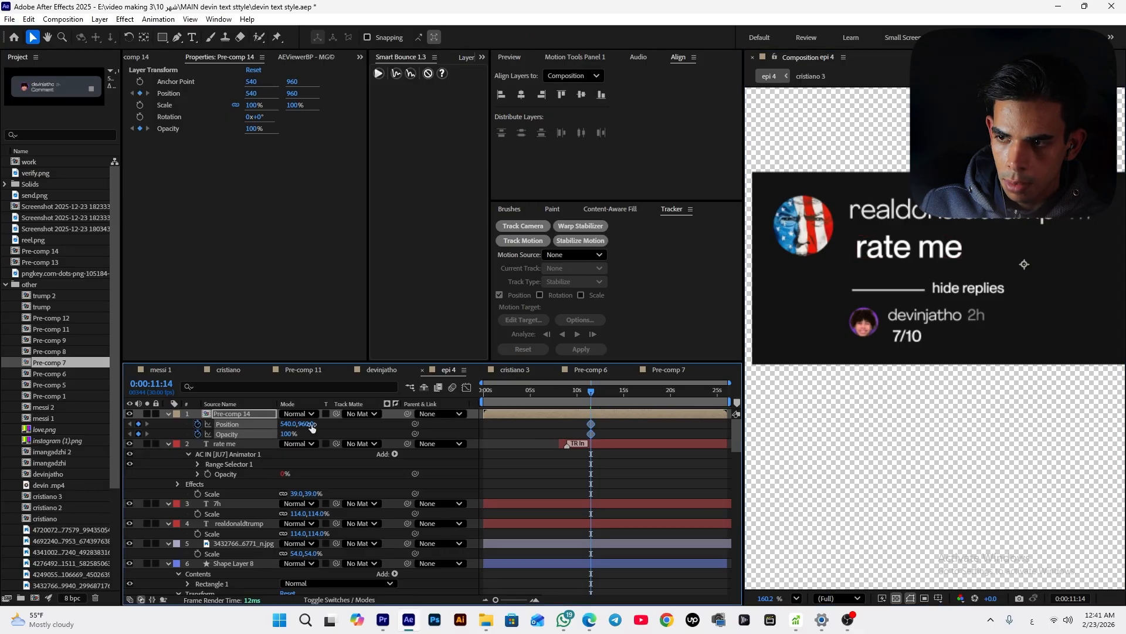
{"action": "left_click_drag", "start_coordinate": [589, 394], "coordinate": [587, 396]}
{"action": "left_click_drag", "start_coordinate": [305, 427], "coordinate": [241, 435]}
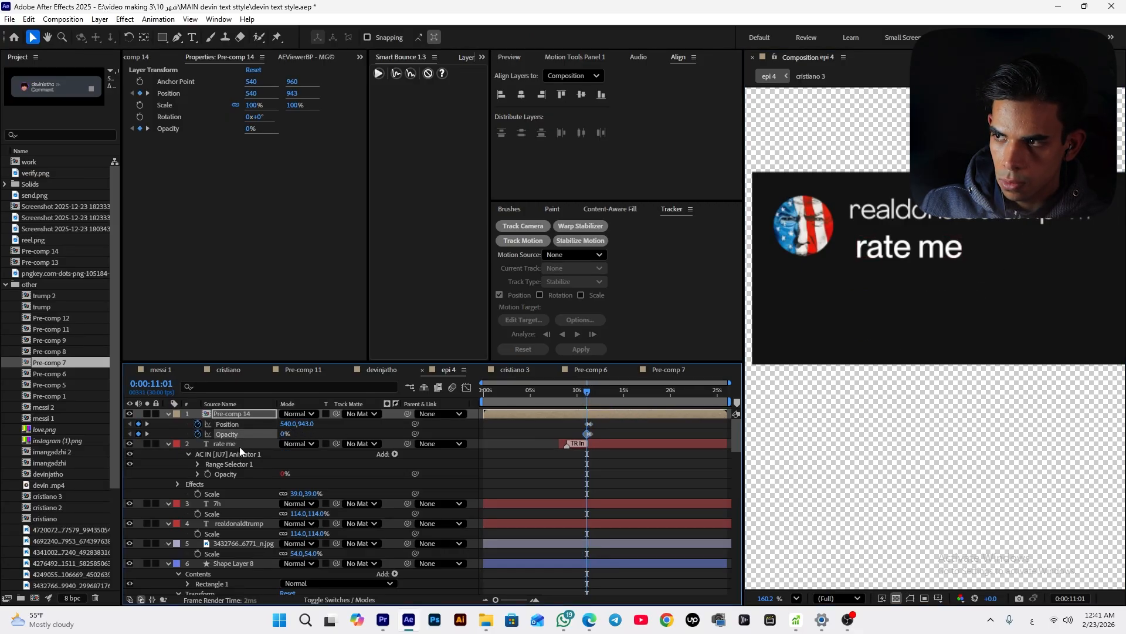
Apply Easy Ease to the reply pre-comp's position and opacity keyframes
{"action": "key", "text": "space"}
{"action": "left_click_drag", "start_coordinate": [589, 392], "coordinate": [583, 407]}
{"action": "left_click", "coordinate": [601, 424]}
{"action": "key", "text": "="}
{"action": "key", "text": "="}
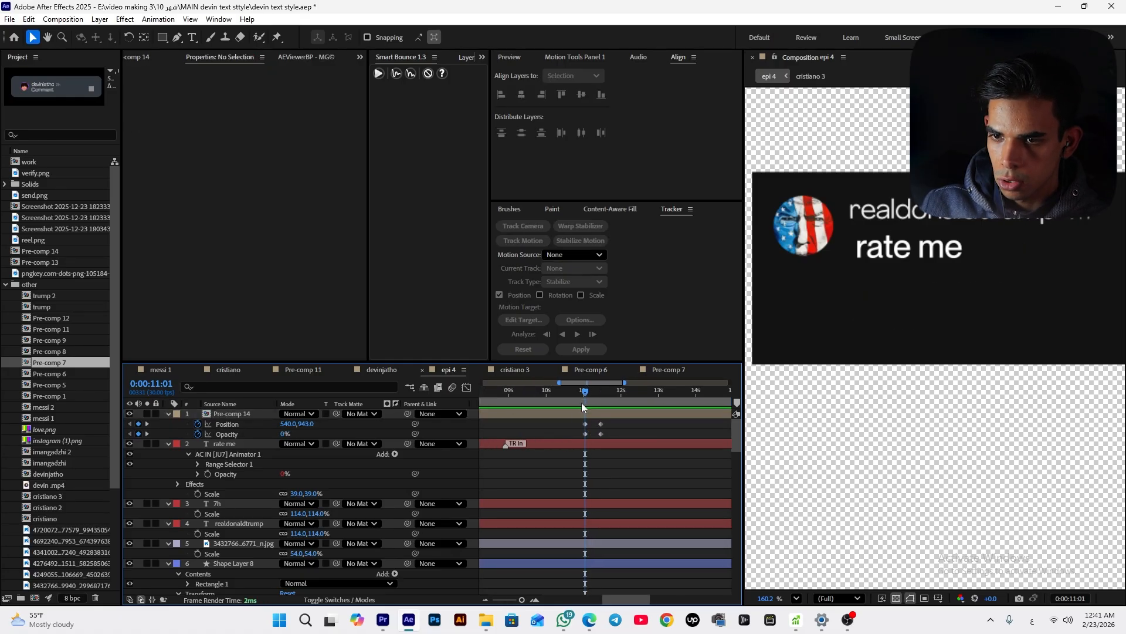
{"action": "left_click", "coordinate": [303, 424]}
{"action": "key", "text": "space"}
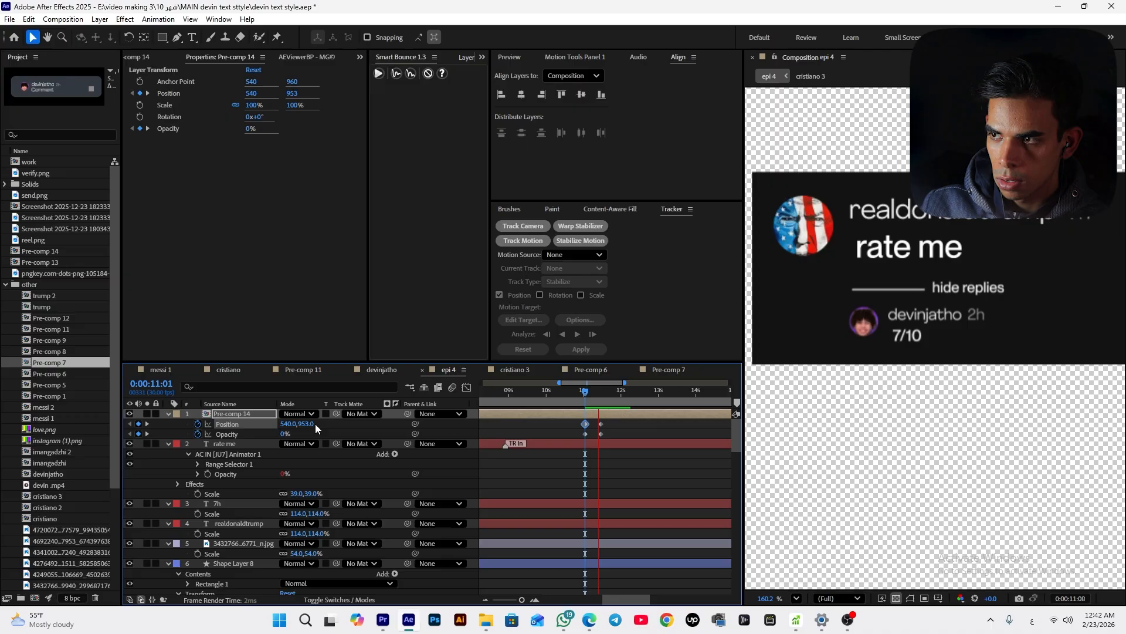
{"action": "key", "text": "space"}
{"action": "left_click_drag", "start_coordinate": [620, 423], "coordinate": [568, 438]}
{"action": "key", "text": "F9"}
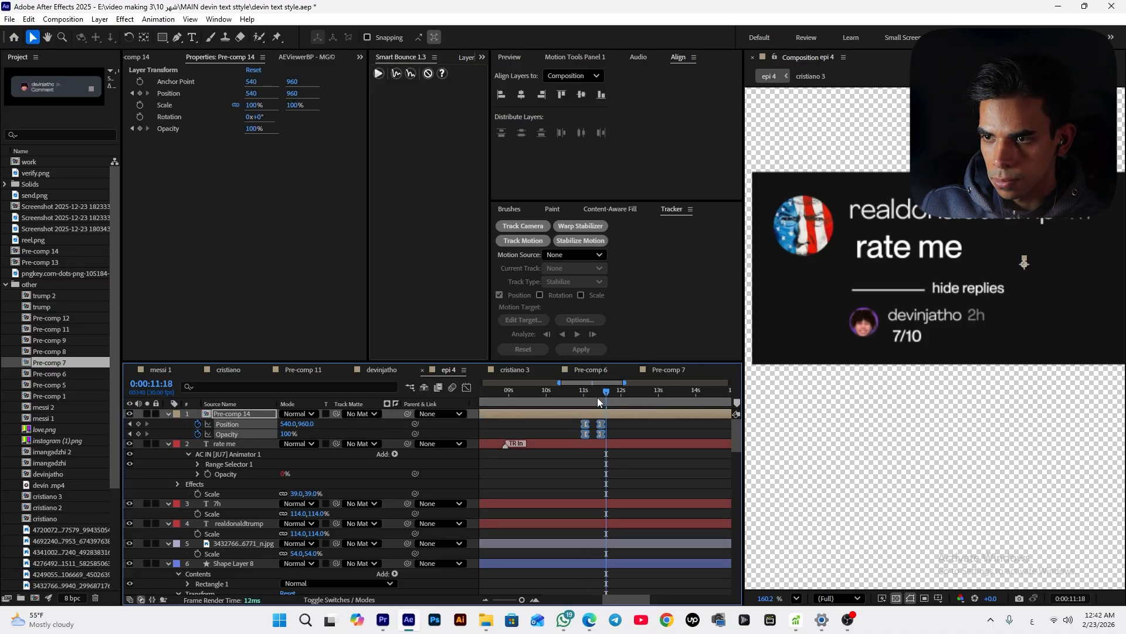
Apply the Roughen Edges effect to the card's background shape layer
{"action": "left_click_drag", "start_coordinate": [597, 396], "coordinate": [581, 413]}
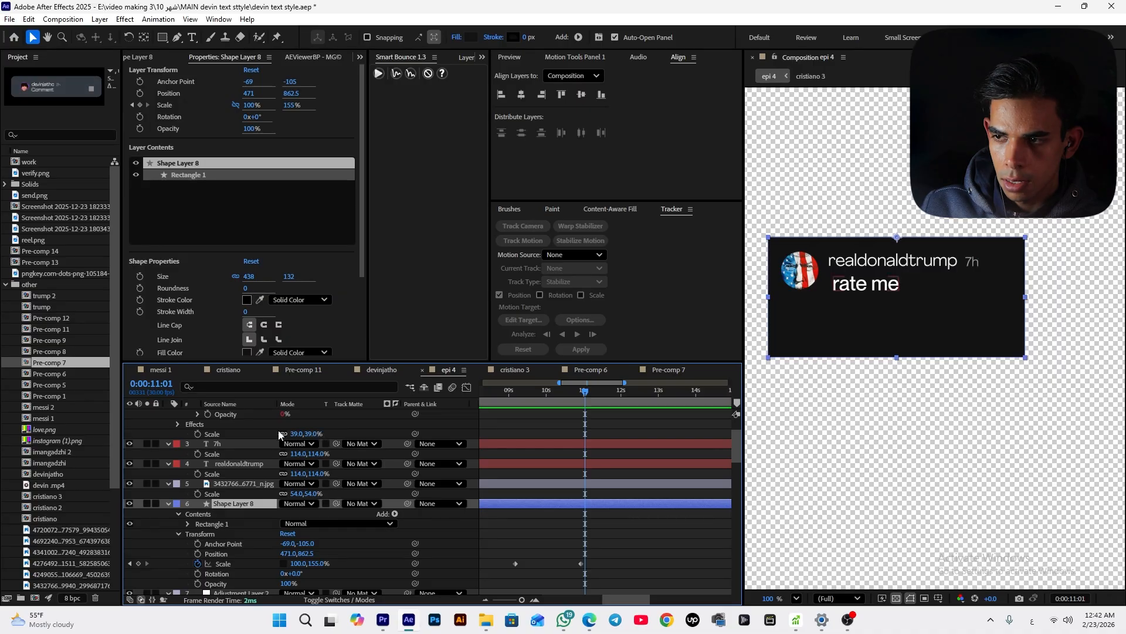
{"action": "key", "text": "space"}
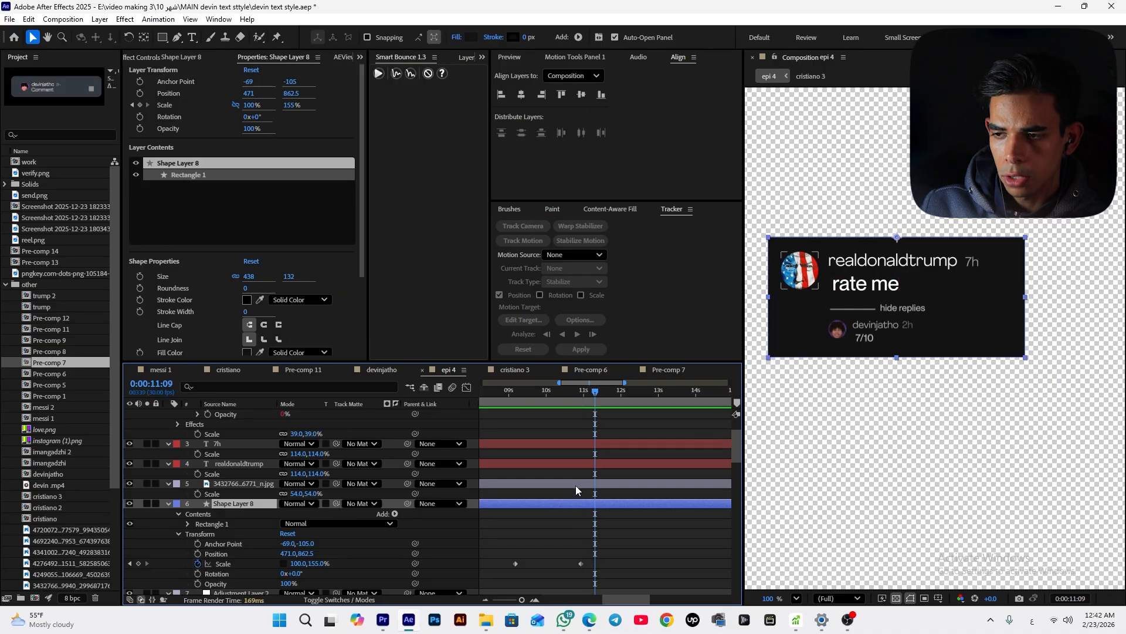
{"action": "left_click", "coordinate": [360, 57]}
{"action": "left_click", "coordinate": [372, 86]}
{"action": "left_click", "coordinate": [201, 75]}
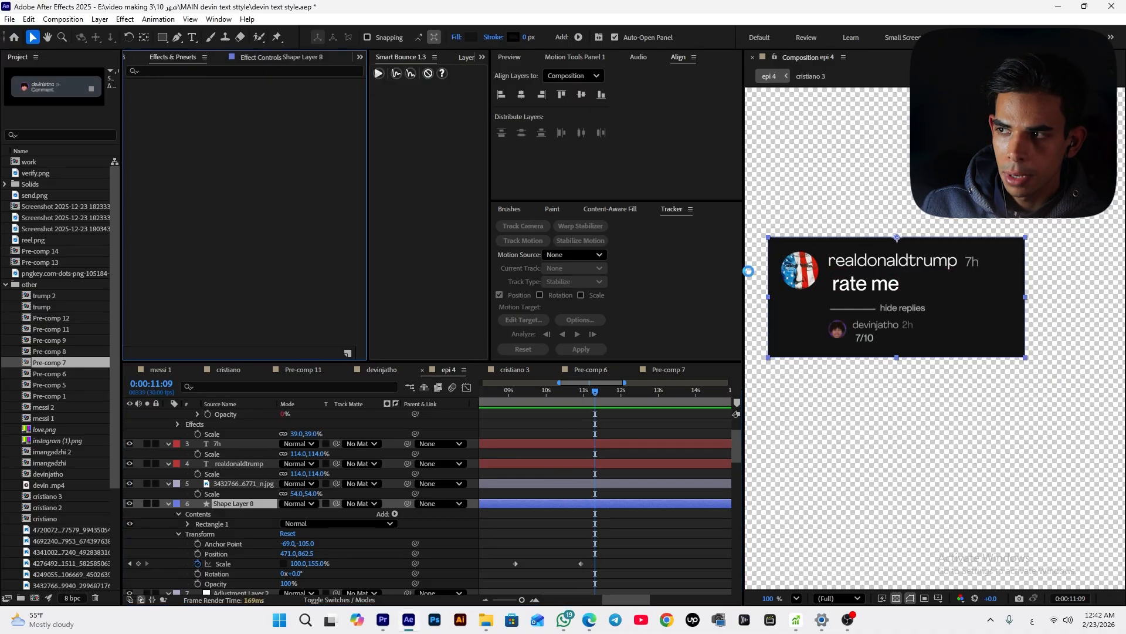
{"action": "left_click", "coordinate": [201, 71]}
{"action": "type", "text": "ؤ"}
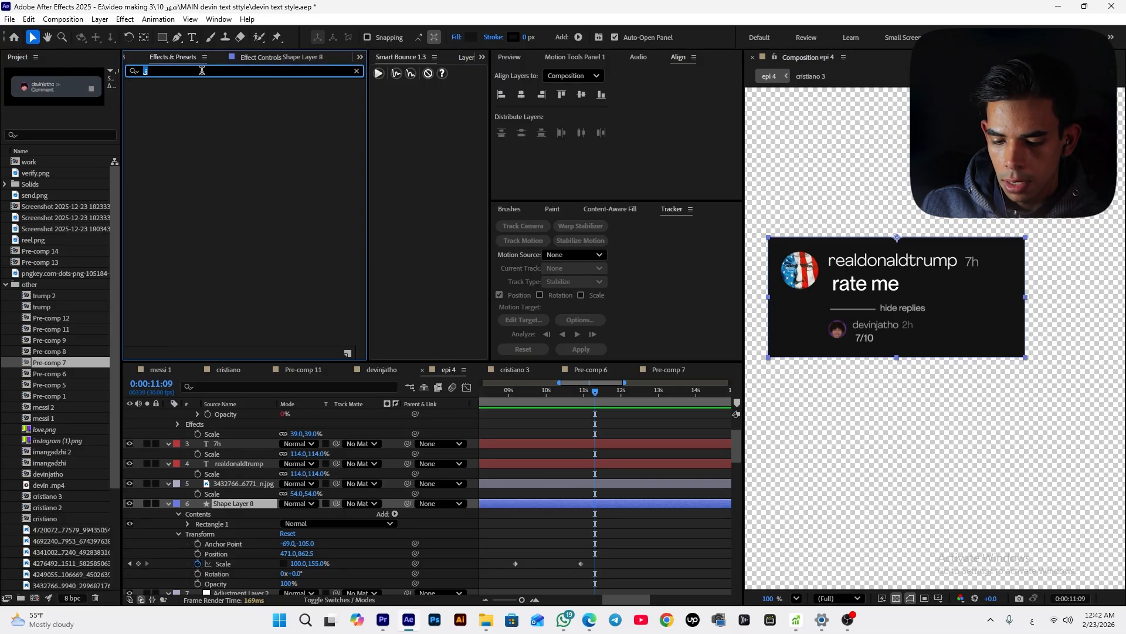
{"action": "key", "text": "alt+shift"}
{"action": "type", "text": "rou"}
{"action": "left_click_drag", "start_coordinate": [191, 263], "coordinate": [262, 501]}
Set Roughen Edges border to 25.60, edge sharpness to 3.85 and fractal influence to 0
{"action": "left_click_drag", "start_coordinate": [262, 110], "coordinate": [306, 111]}
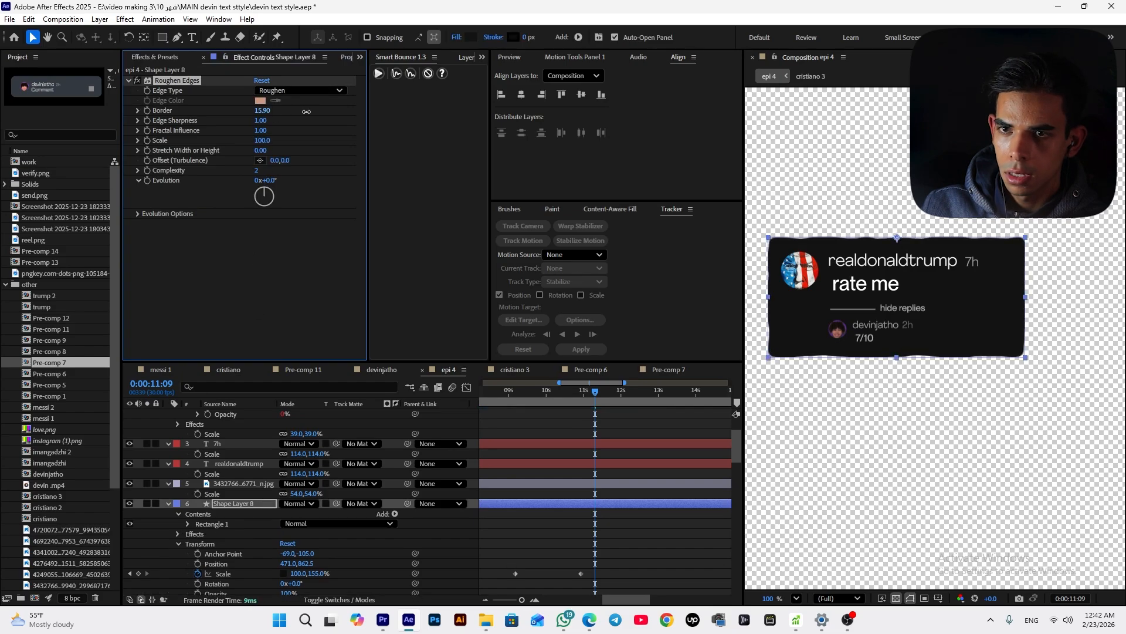
{"action": "left_click_drag", "start_coordinate": [260, 120], "coordinate": [380, 120]}
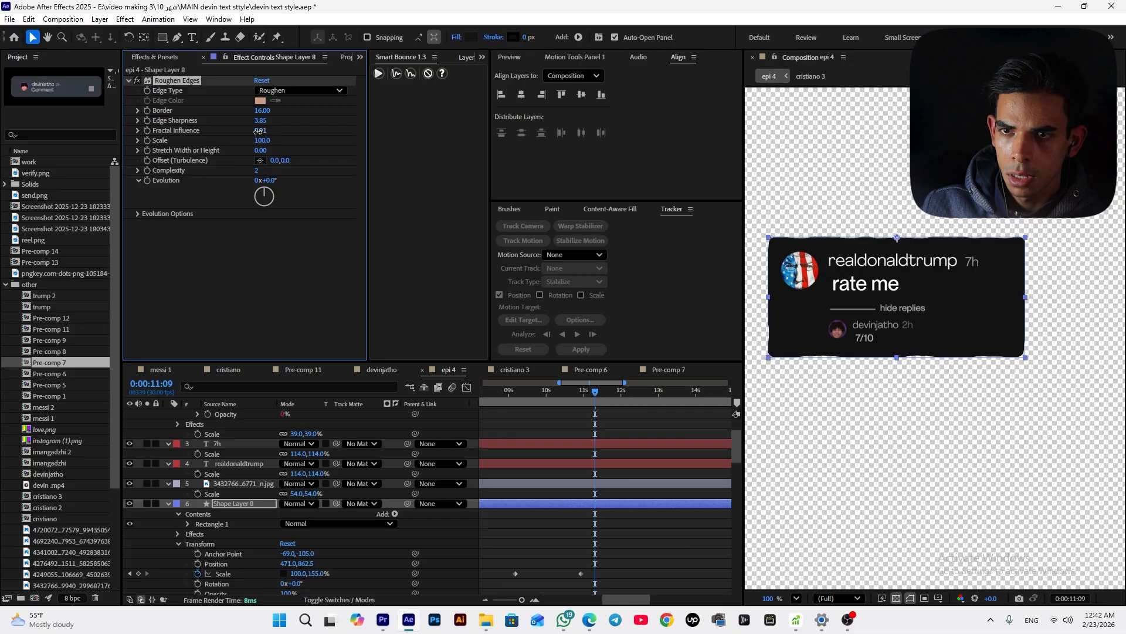
{"action": "left_click_drag", "start_coordinate": [258, 131], "coordinate": [319, 111]}
{"action": "left_click", "coordinate": [488, 449]}
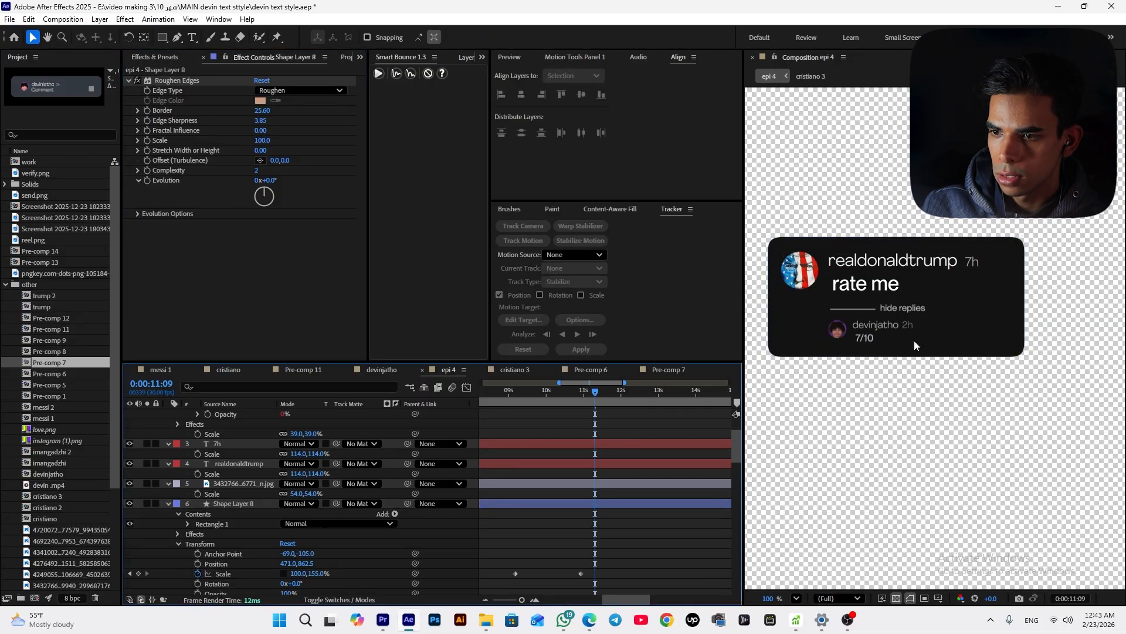
Precompose the whole comment card, including background, texts, avatar and reply pre-comp, into a new composition
{"action": "left_click", "coordinate": [571, 396]}
{"action": "left_click_drag", "start_coordinate": [572, 397], "coordinate": [619, 446]}
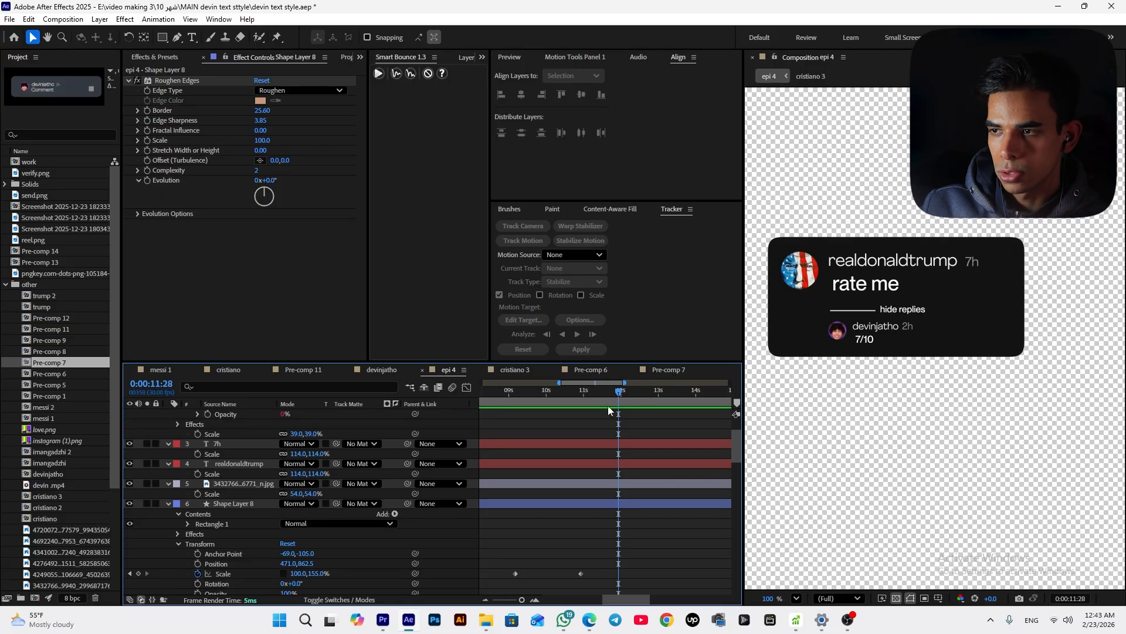
{"action": "left_click", "coordinate": [581, 390]}
{"action": "left_click", "coordinate": [245, 503]}
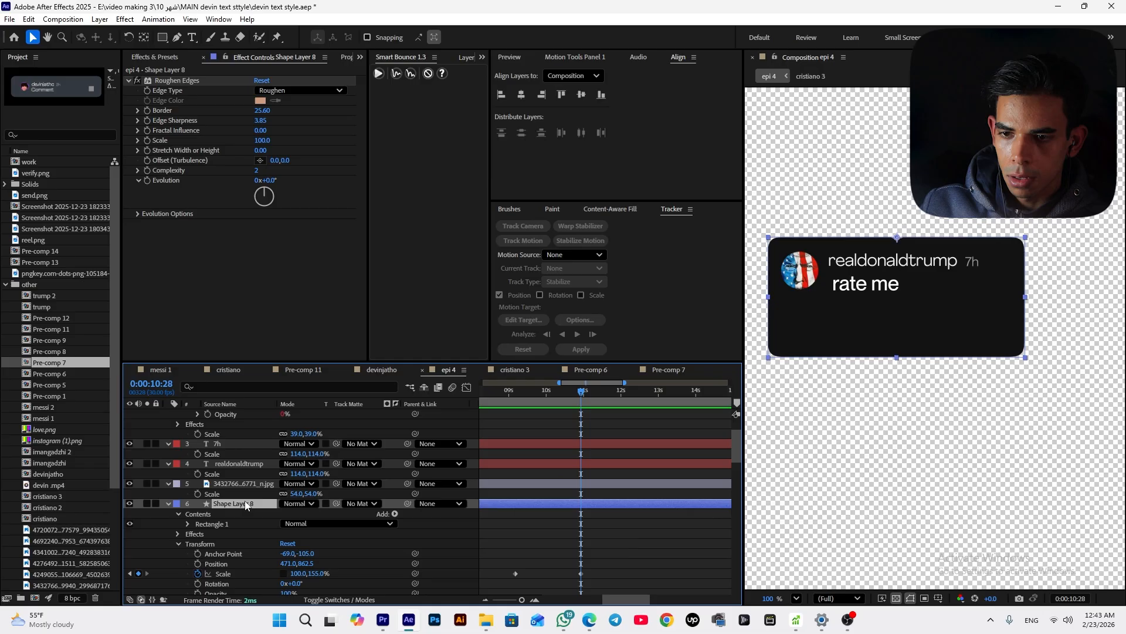
{"action": "scroll", "coordinate": [593, 493], "scroll_direction": "up", "scroll_amount": 2}
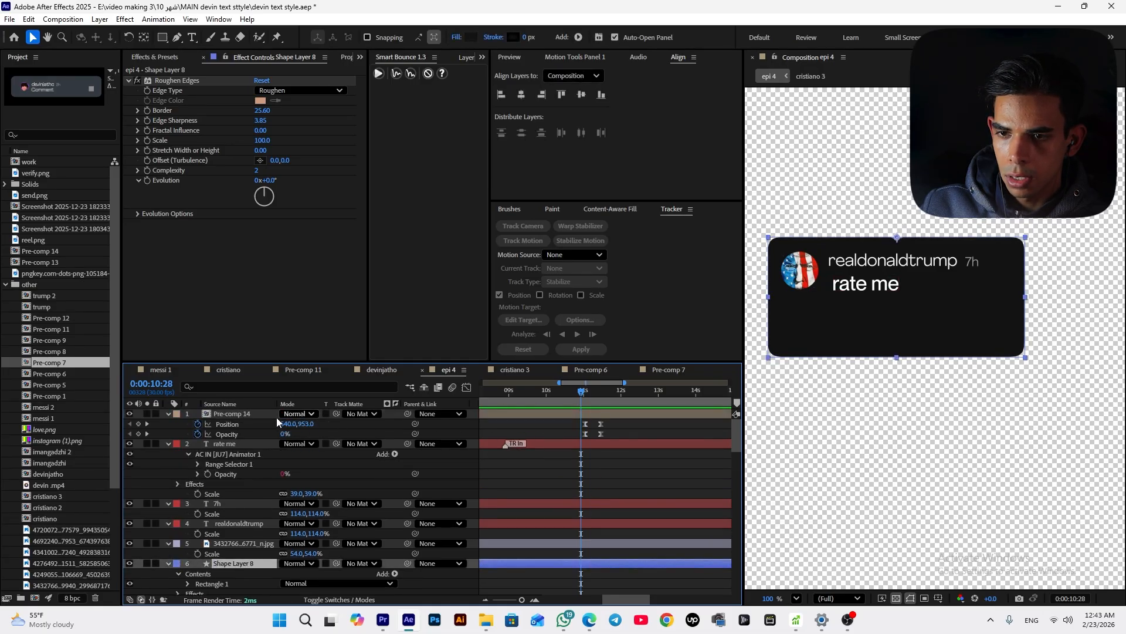
{"action": "left_click", "coordinate": [248, 414], "text": "shift"}
{"action": "key", "text": "ctrl+shift+c"}
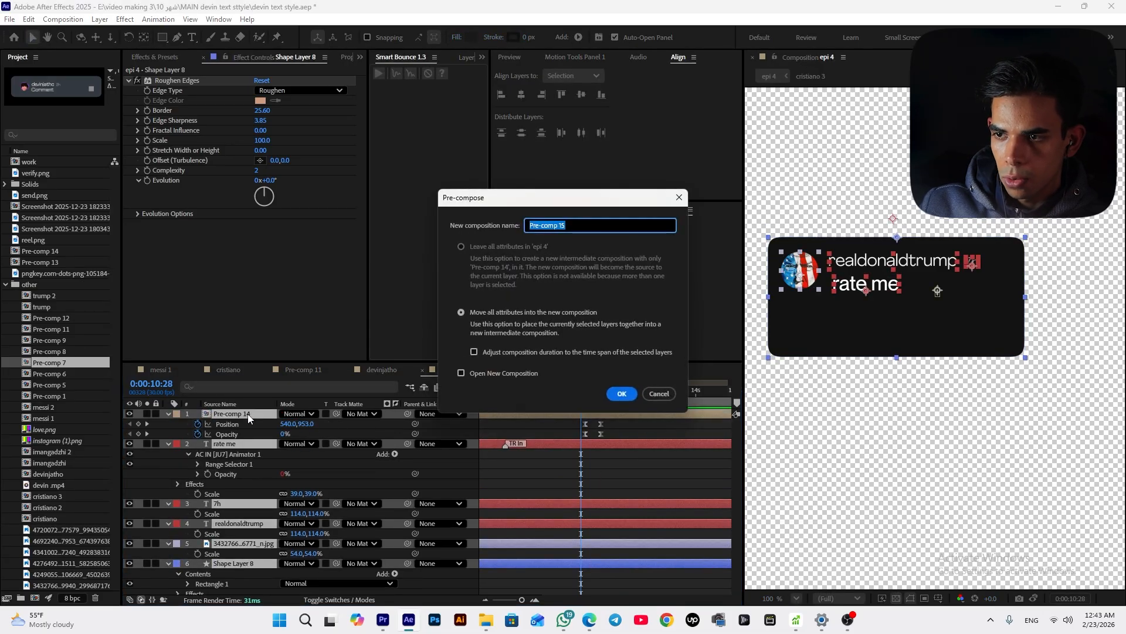
{"action": "key", "text": "Return"}
Keyframe the card pre-comp's position so it rises from y 991 to 960
{"action": "left_click_drag", "start_coordinate": [579, 392], "coordinate": [515, 459]}
{"action": "key", "text": "p"}
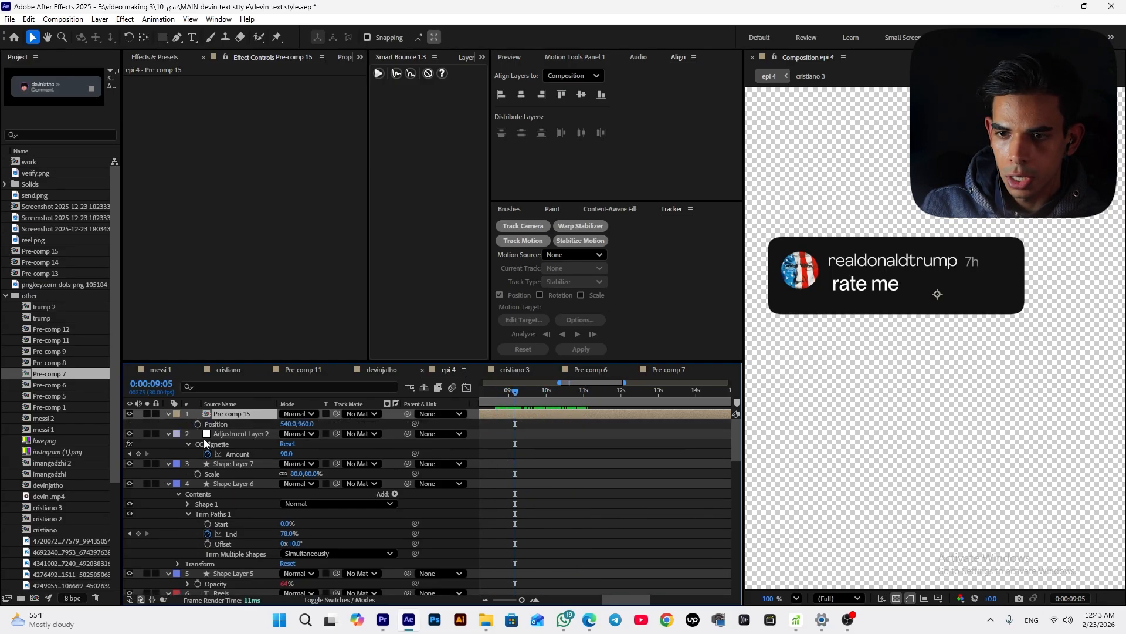
{"action": "left_click", "coordinate": [197, 424]}
{"action": "left_click_drag", "start_coordinate": [512, 408], "coordinate": [611, 401]}
{"action": "scroll", "coordinate": [611, 417], "scroll_direction": "down", "scroll_amount": 3}
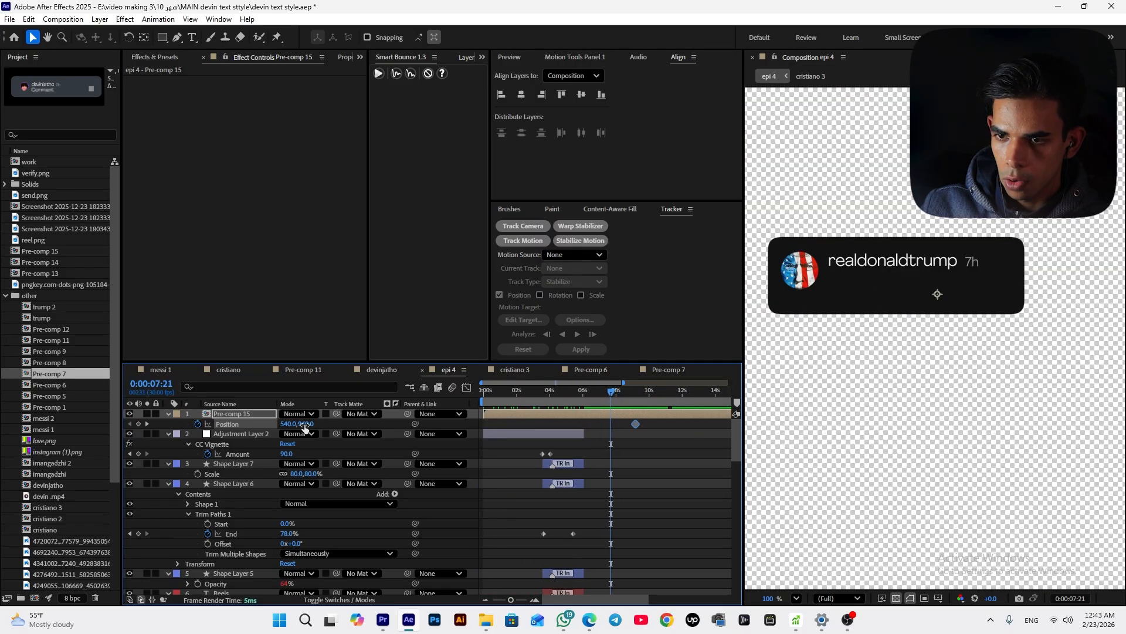
{"action": "left_click_drag", "start_coordinate": [304, 427], "coordinate": [321, 431]}
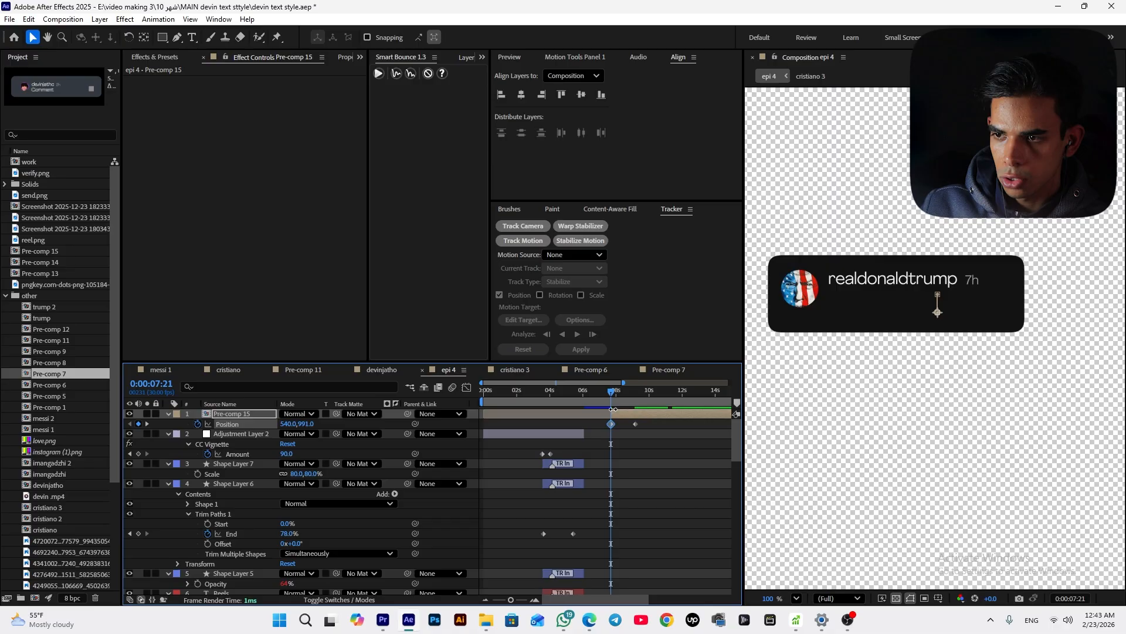
Preview the card's rising animation
{"action": "key", "text": "space"}
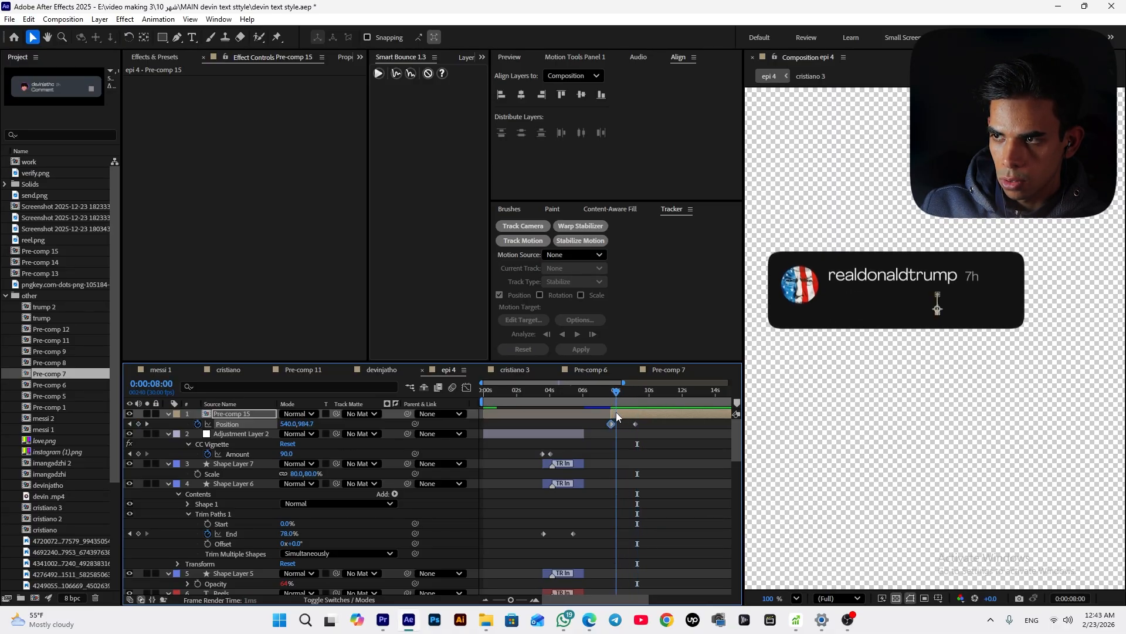
{"action": "key", "text": "space"}
{"action": "left_click_drag", "start_coordinate": [620, 410], "coordinate": [618, 411]}
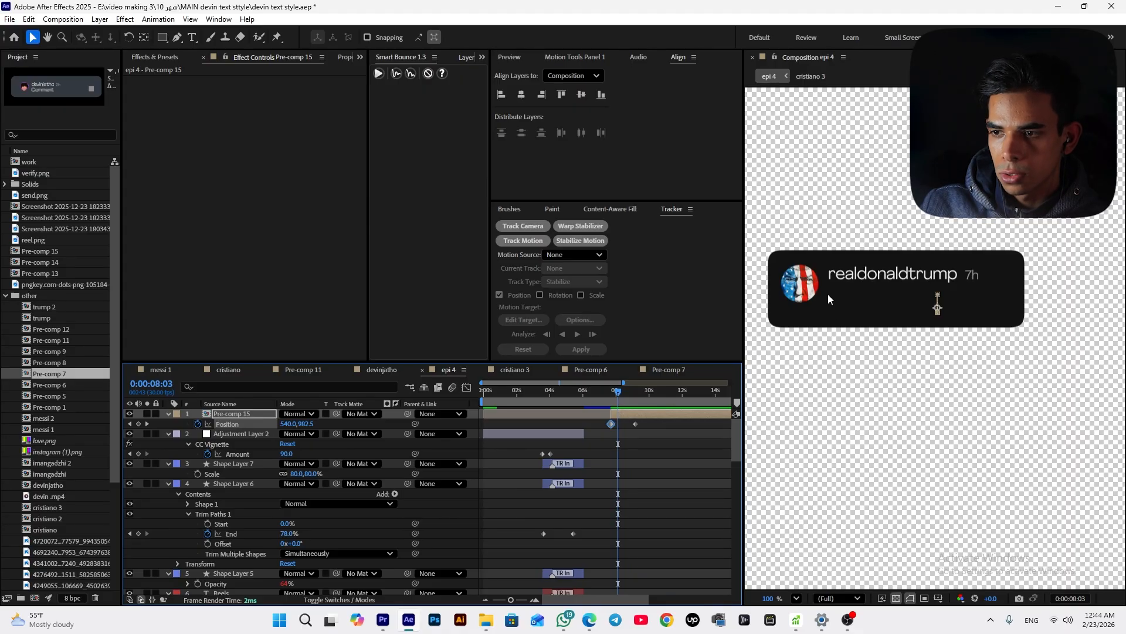
Retime the card pre-comp's first position keyframe and set its starting y position to 974
{"action": "left_click_drag", "start_coordinate": [611, 424], "coordinate": [619, 423]}
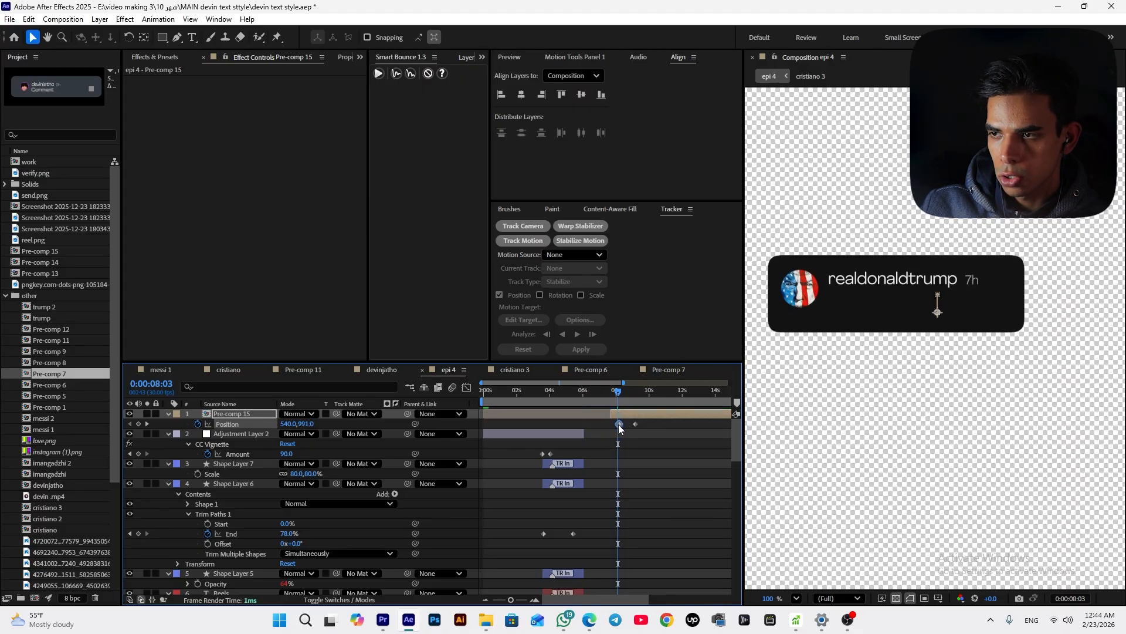
{"action": "left_click_drag", "start_coordinate": [302, 423], "coordinate": [288, 428]}
{"action": "left_click", "coordinate": [690, 456]}
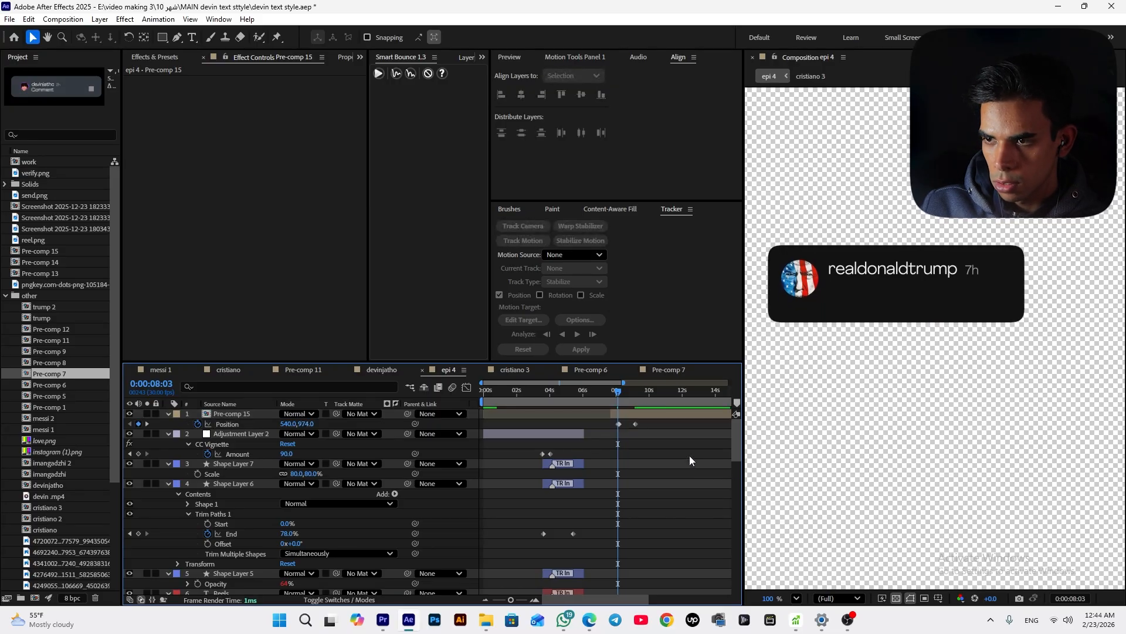
Zoom into the timeline and trim the card pre-comp's in point to its first position keyframe
{"action": "key", "text": "equal"}
{"action": "key", "text": "equal"}
{"action": "left_click_drag", "start_coordinate": [618, 424], "coordinate": [624, 424]}
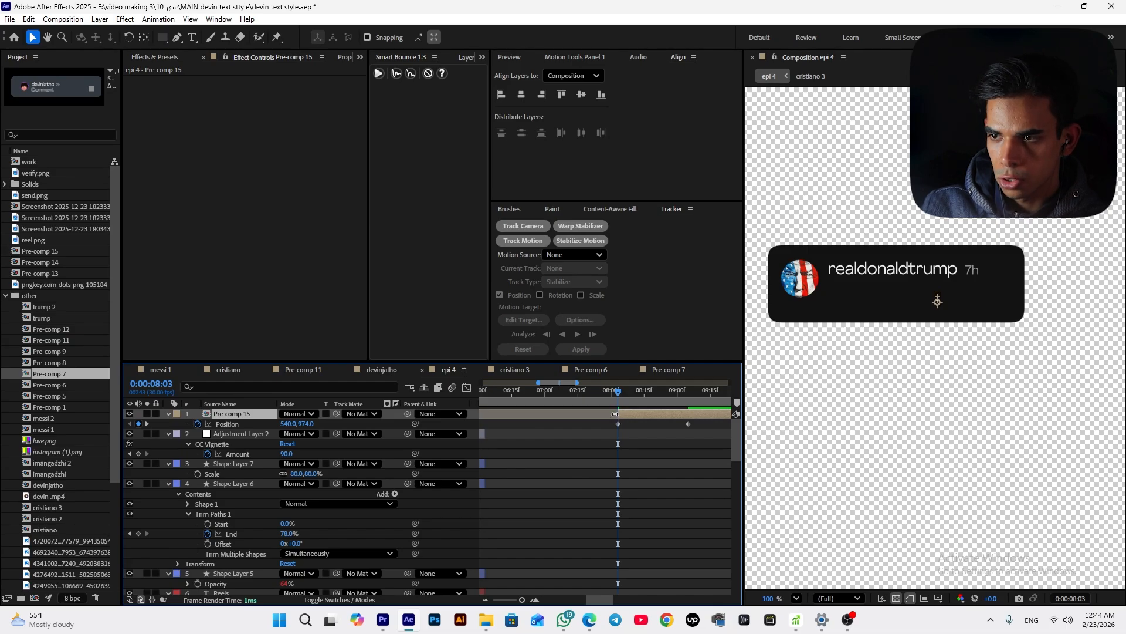
{"action": "key", "text": "alt+bracketleft"}
Preview the card's entrance animation in epi 4
{"action": "key", "text": "space"}
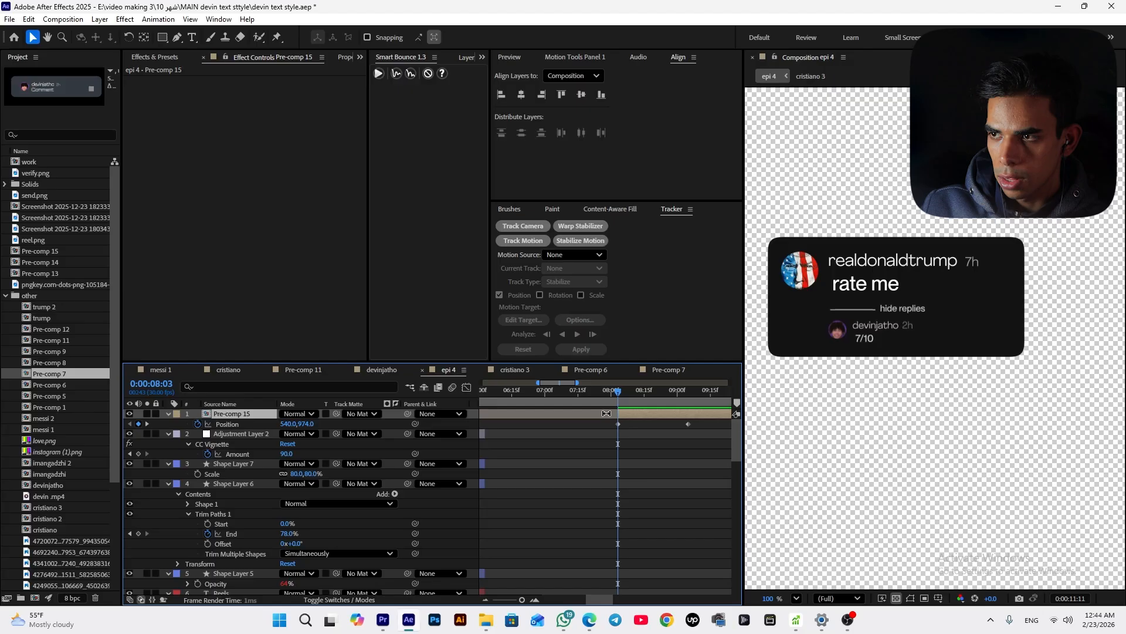
{"action": "scroll", "coordinate": [600, 429], "scroll_direction": "down", "scroll_amount": 5}
{"action": "key", "text": "space"}
{"action": "mouse_move", "coordinate": [594, 394]}
{"action": "left_mouse_down"}
{"action": "mouse_move", "coordinate": [577, 409]}
{"action": "mouse_move", "coordinate": [587, 409]}
{"action": "left_mouse_up"}
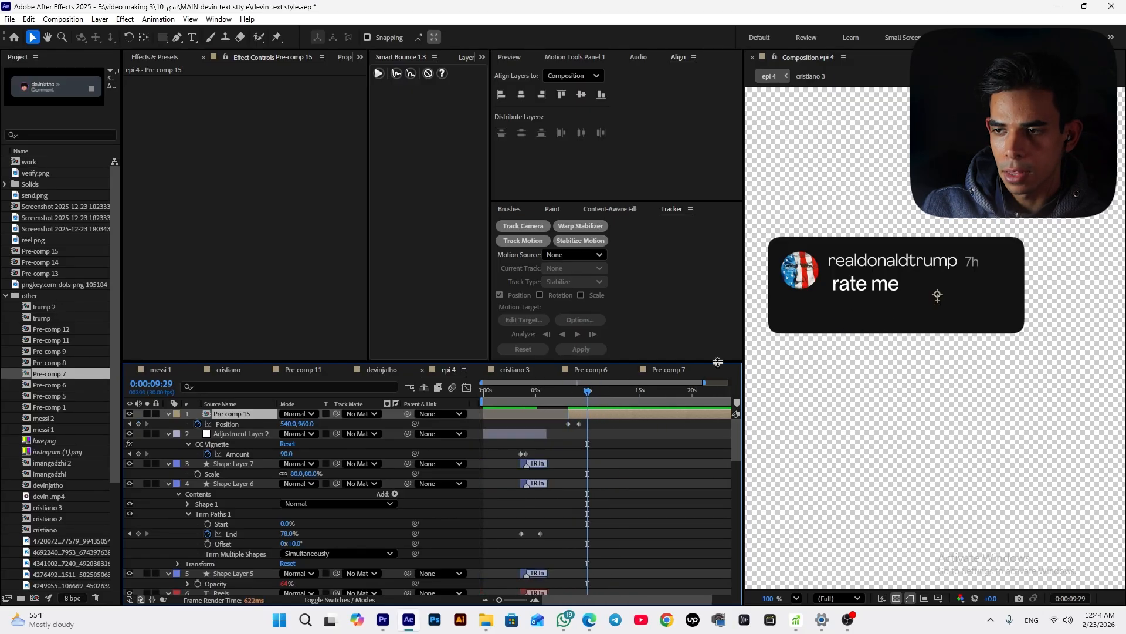
Open the card pre-comp and shift the background shape's scale keyframe earlier
{"action": "double_click", "coordinate": [579, 414]}
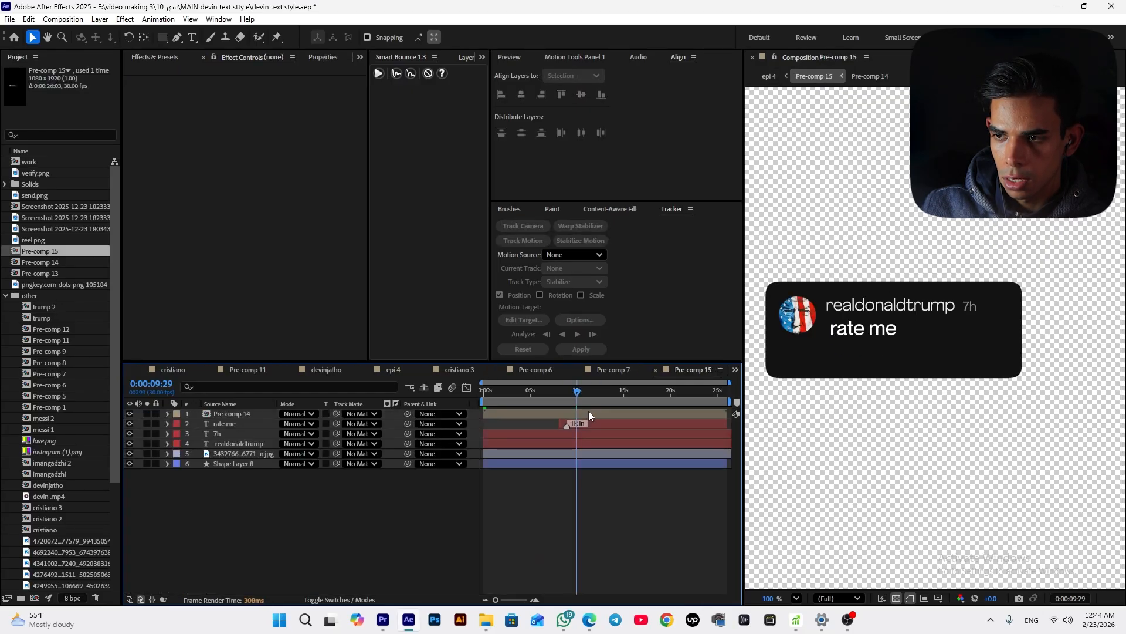
{"action": "left_click", "coordinate": [883, 374]}
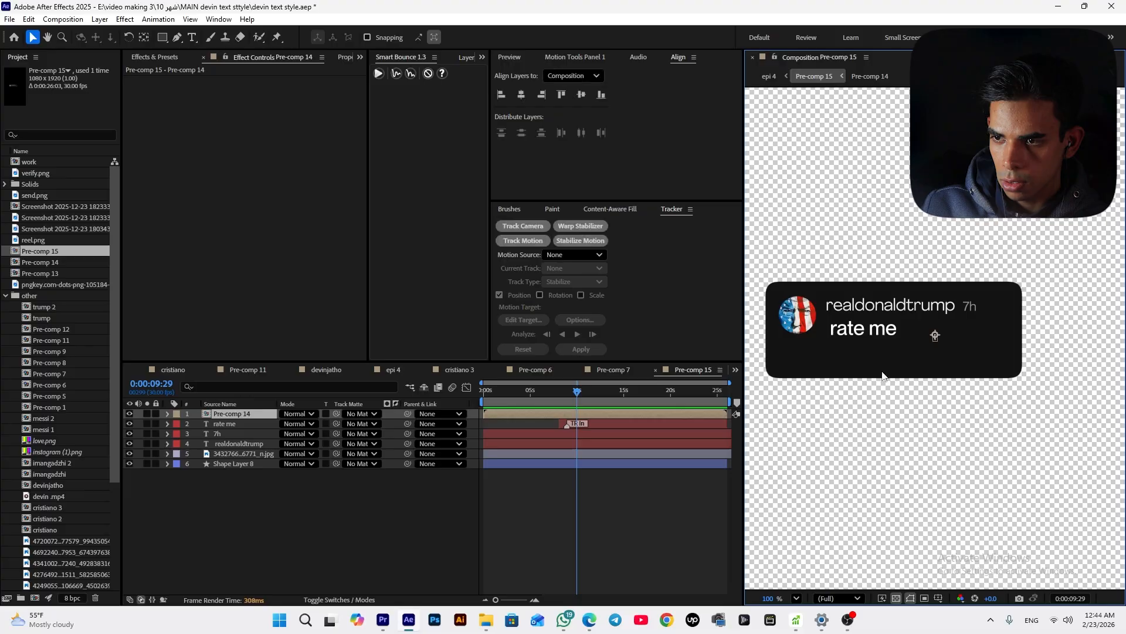
{"action": "left_click", "coordinate": [616, 463]}
{"action": "key", "text": "u"}
{"action": "left_click_drag", "start_coordinate": [585, 473], "coordinate": [579, 474]}
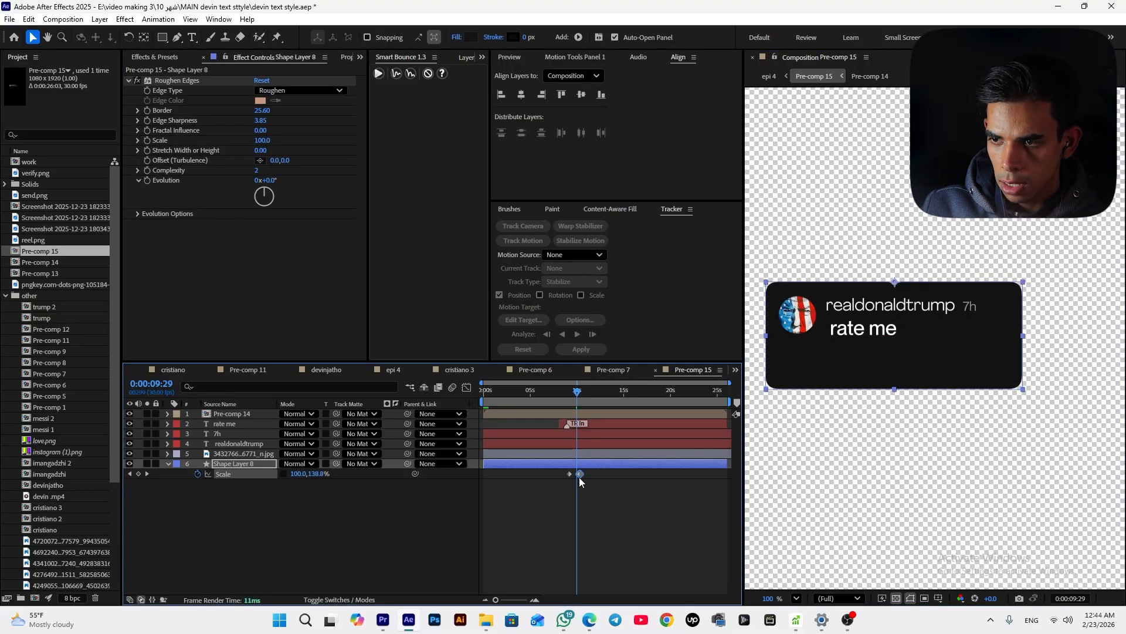
Move the background shape's scale keyframes closer together and preview the background's pop-in
{"action": "left_click", "coordinate": [569, 405]}
{"action": "key", "text": "space"}
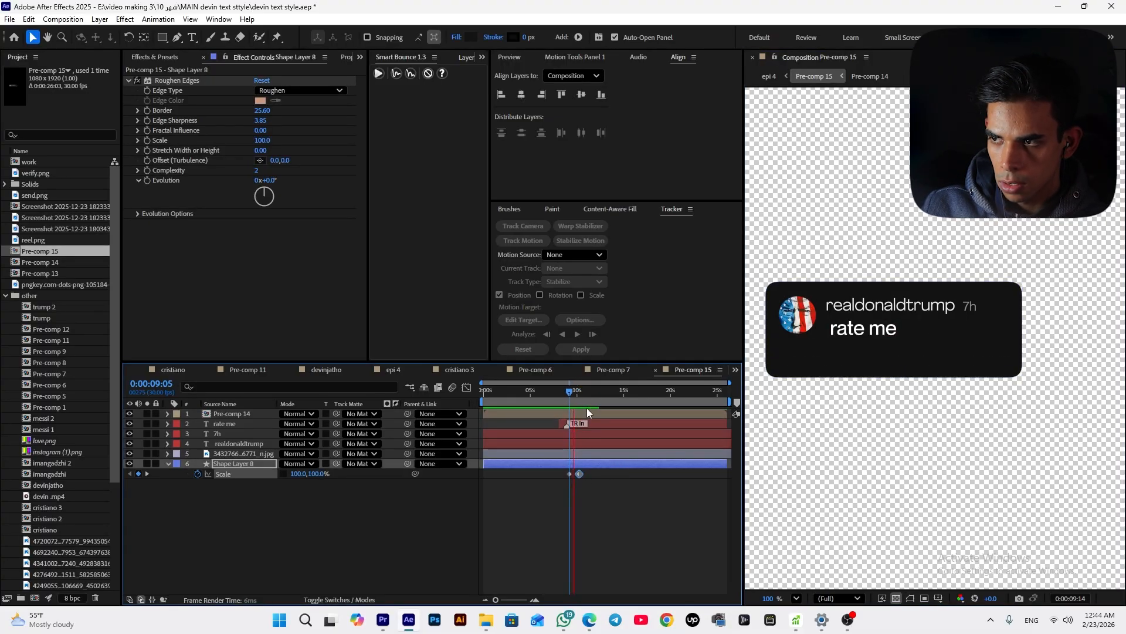
{"action": "left_click_drag", "start_coordinate": [598, 477], "coordinate": [562, 477]}
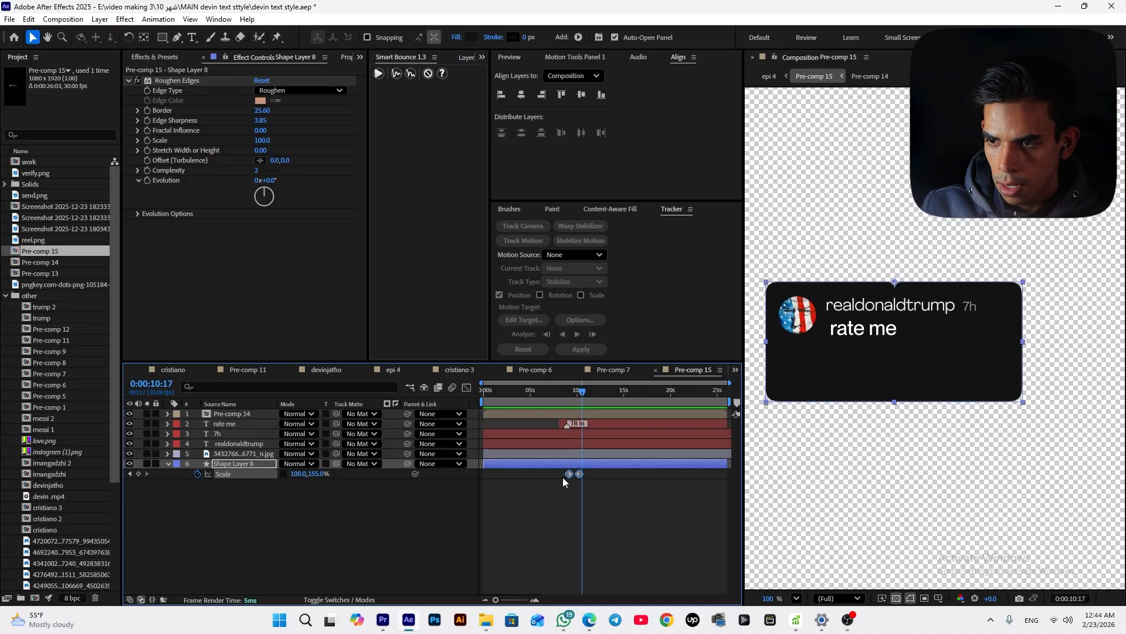
{"action": "left_click_drag", "start_coordinate": [597, 414], "coordinate": [570, 411]}
{"action": "key", "text": "space"}
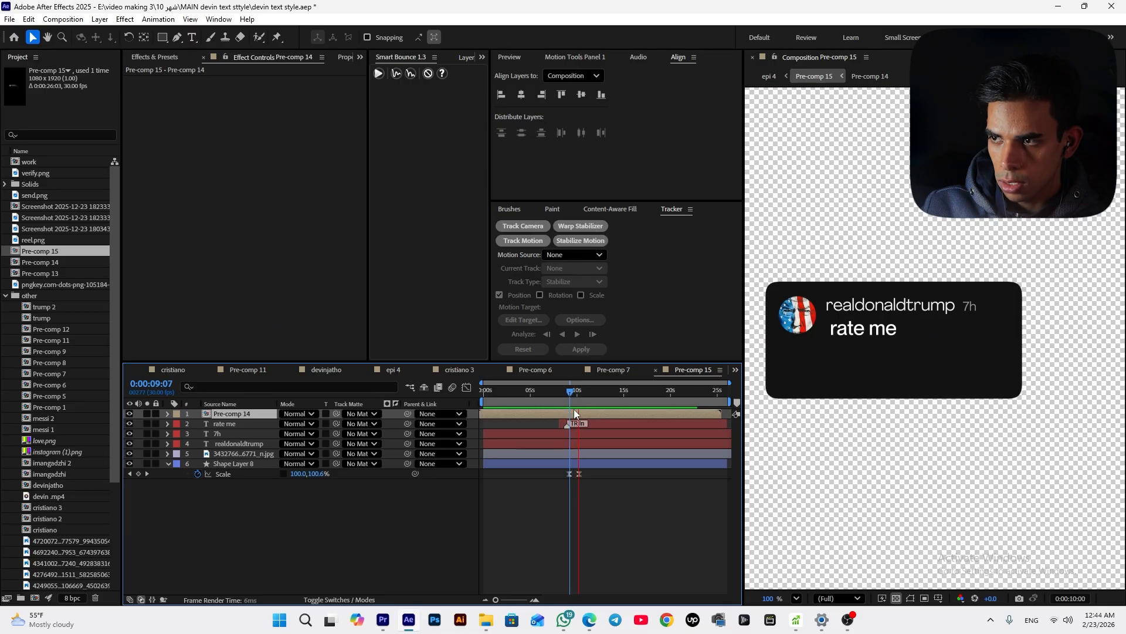
{"action": "left_click", "coordinate": [592, 511]}
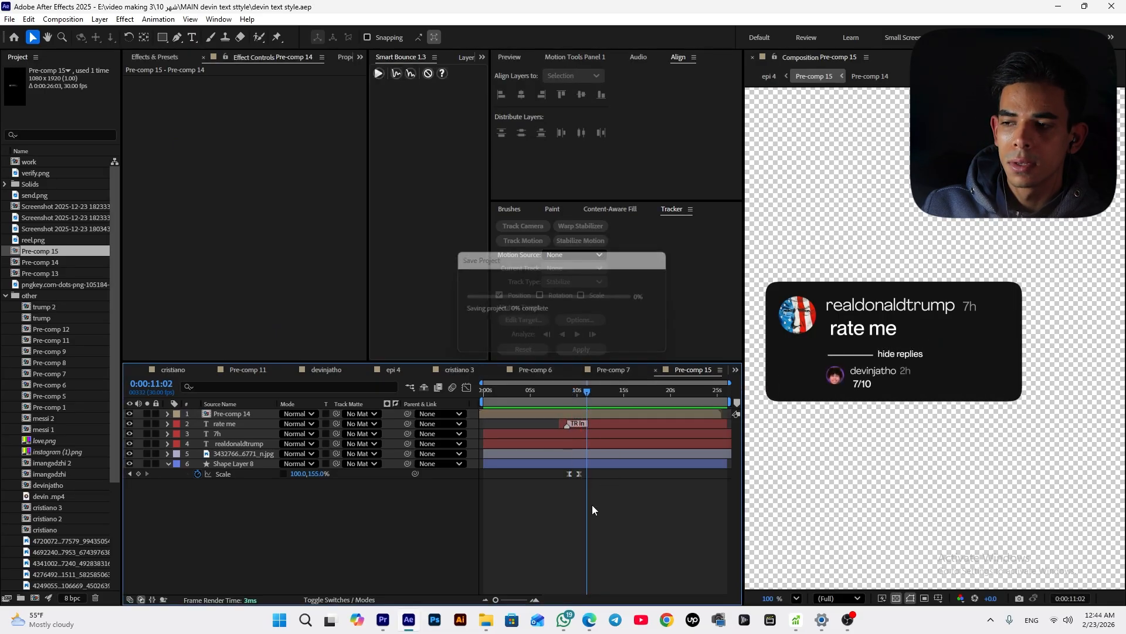
Return to epi 4, apply a Glow effect to the card pre-comp and set its glow radius to 50
{"action": "left_click", "coordinate": [456, 371]}
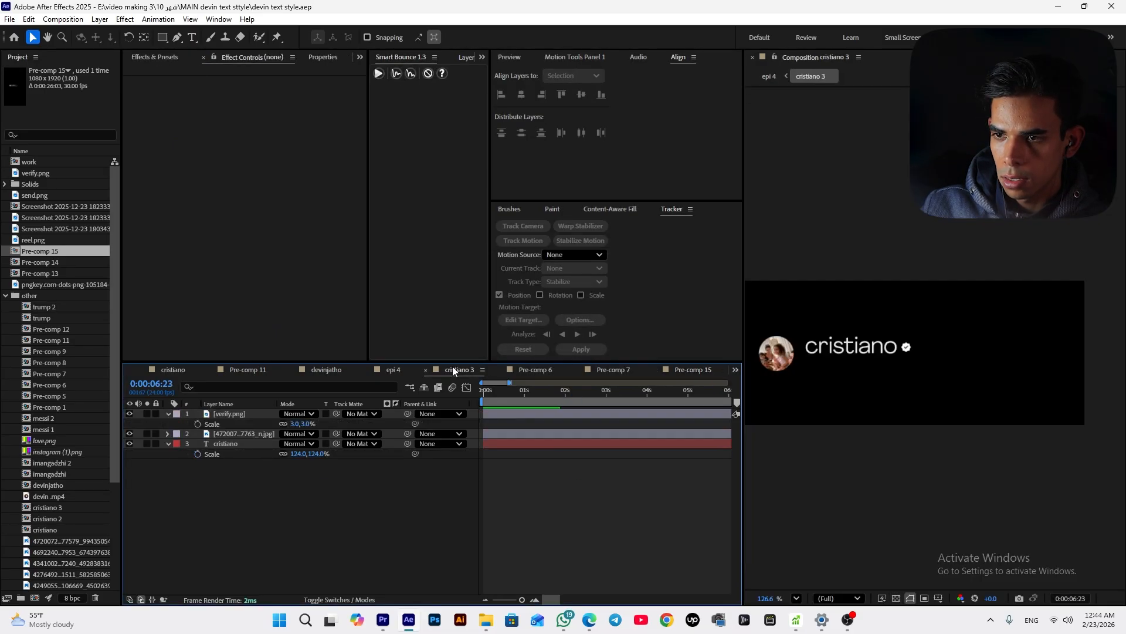
{"action": "left_click", "coordinate": [393, 370]}
{"action": "left_click", "coordinate": [160, 58]}
{"action": "left_click", "coordinate": [177, 71]}
{"action": "type", "text": "rou"}
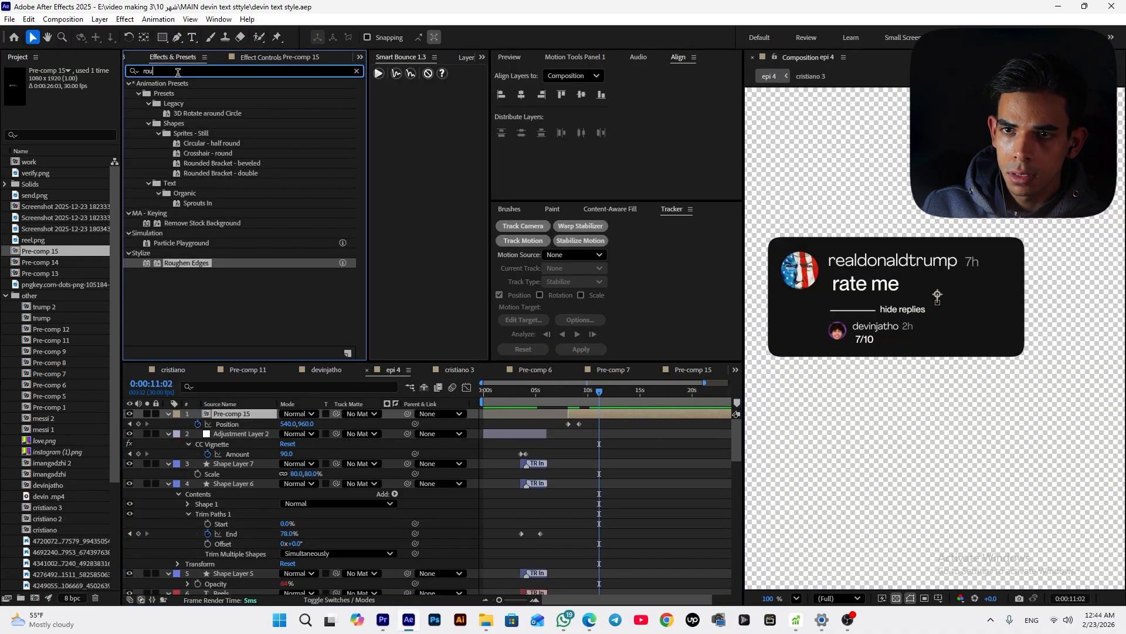
{"action": "type", "text": "glow"}
{"action": "double_click", "coordinate": [179, 210]}
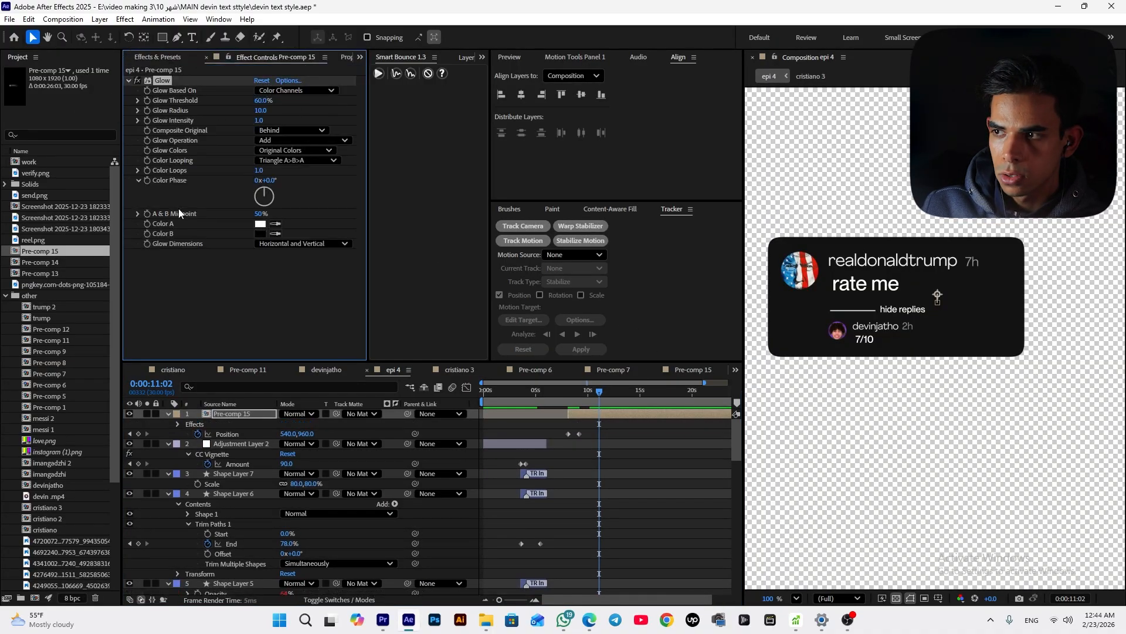
{"action": "mouse_move", "coordinate": [260, 110]}
{"action": "left_mouse_down"}
{"action": "mouse_move", "coordinate": [286, 115]}
{"action": "mouse_move", "coordinate": [269, 106]}
{"action": "left_mouse_up"}
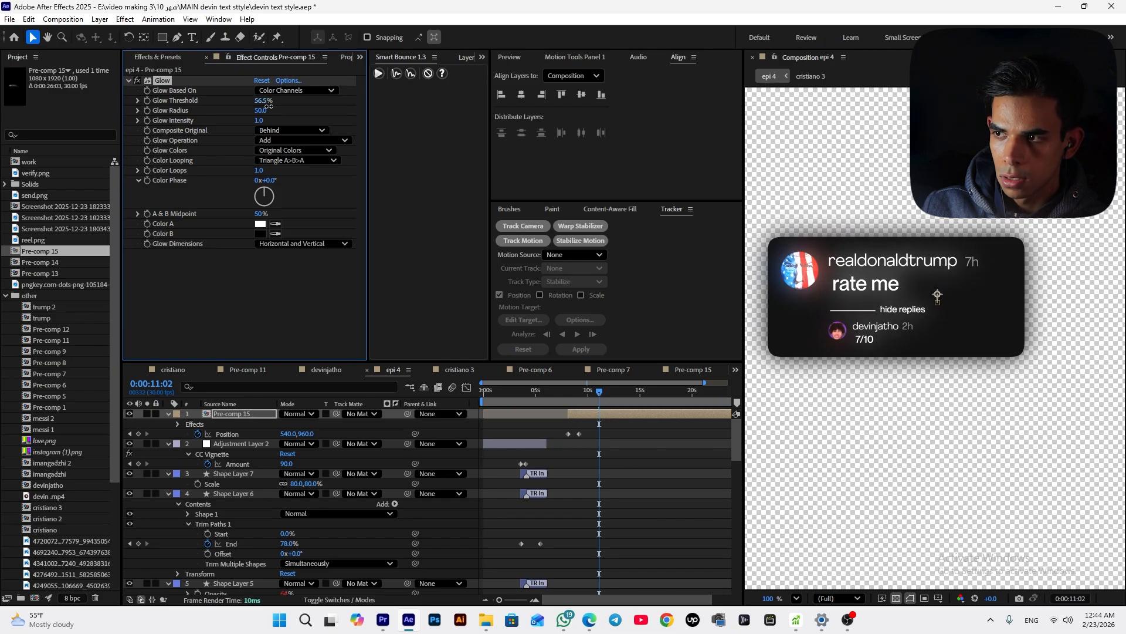
{"action": "left_click", "coordinate": [532, 452]}
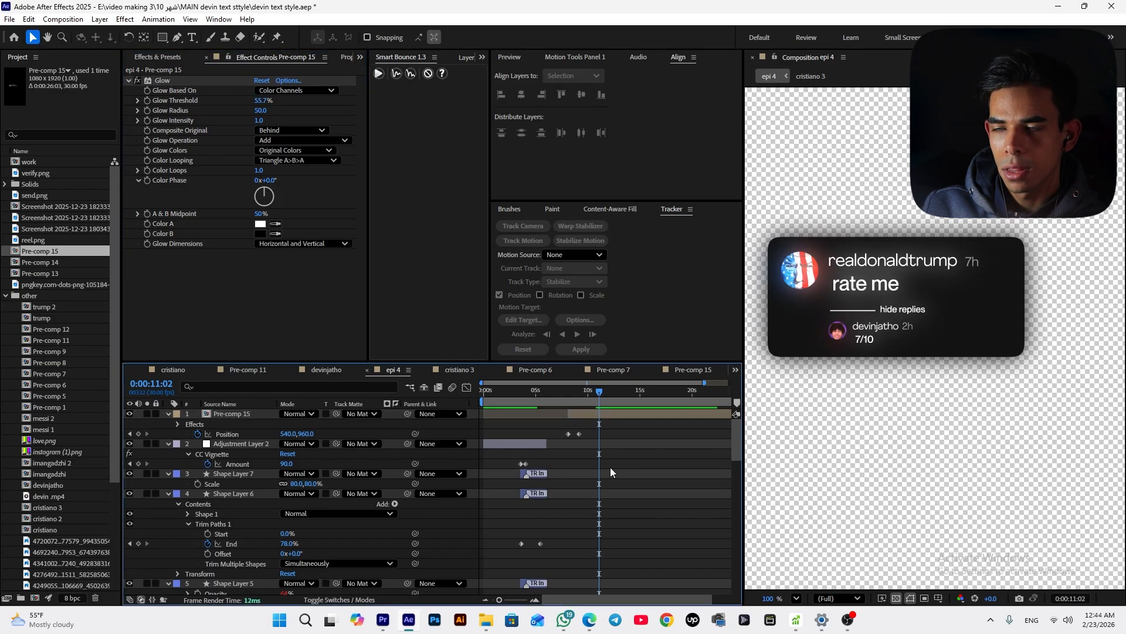
Compare the card with the reference by temporarily showing the devin.mp4 layer and previewing
{"action": "scroll", "coordinate": [597, 470], "scroll_direction": "down", "scroll_amount": 10}
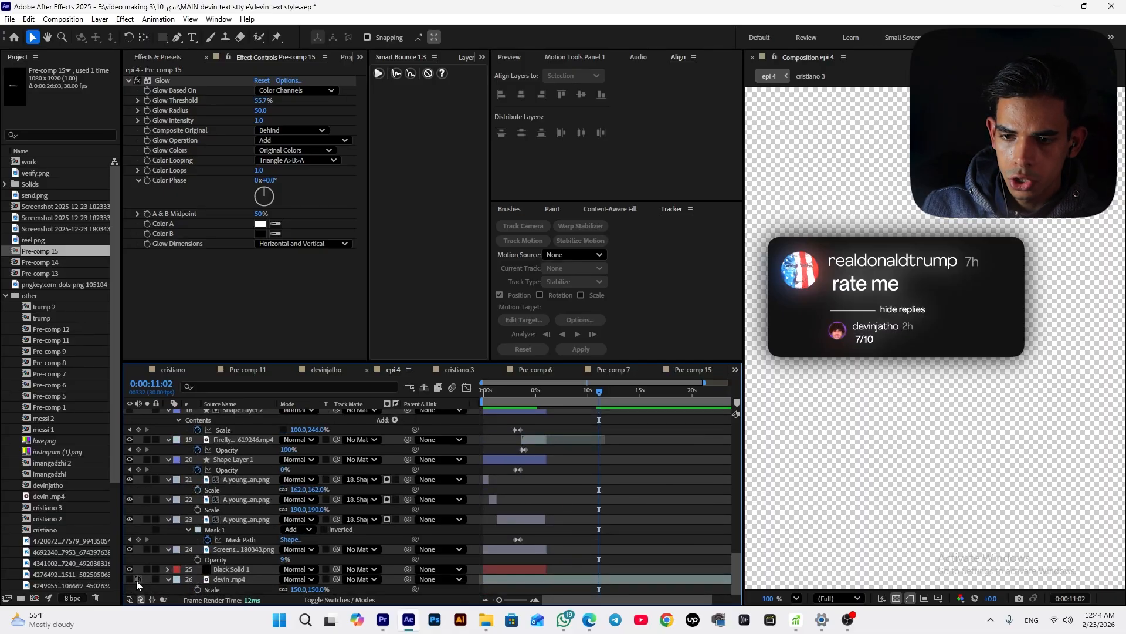
{"action": "left_click", "coordinate": [138, 580]}
{"action": "scroll", "coordinate": [471, 497], "scroll_direction": "up", "scroll_amount": 2}
{"action": "scroll", "coordinate": [470, 497], "scroll_direction": "down", "scroll_amount": 2}
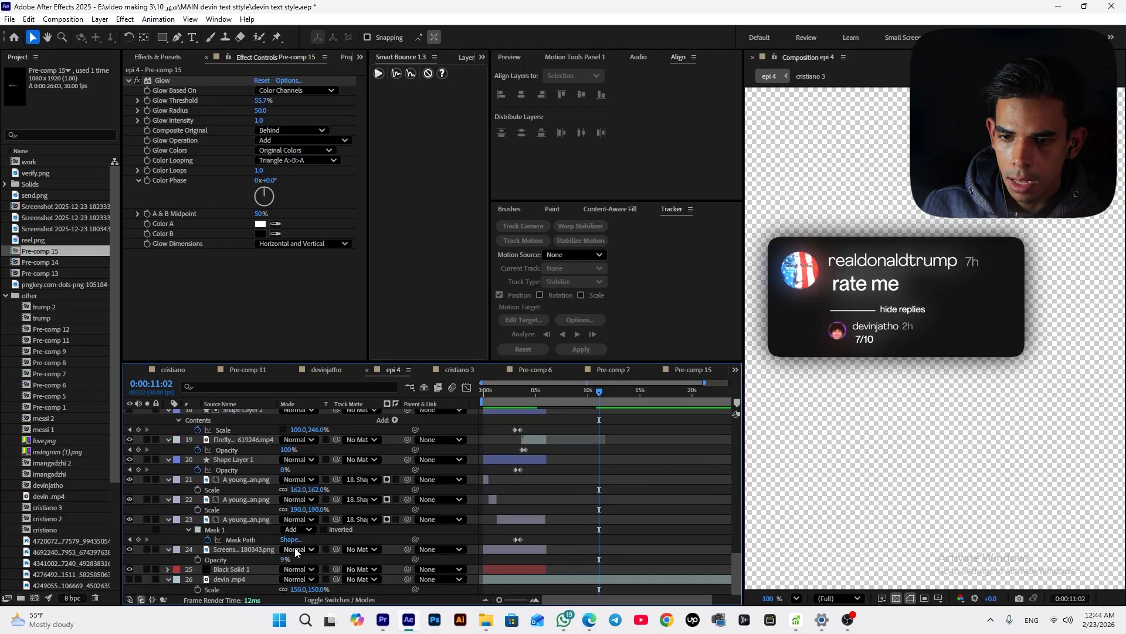
{"action": "left_click", "coordinate": [130, 580]}
{"action": "left_click", "coordinate": [146, 579]}
{"action": "left_click_drag", "start_coordinate": [600, 401], "coordinate": [586, 412]}
{"action": "scroll", "coordinate": [910, 350], "scroll_direction": "down", "scroll_amount": 2}
{"action": "key", "text": "space"}
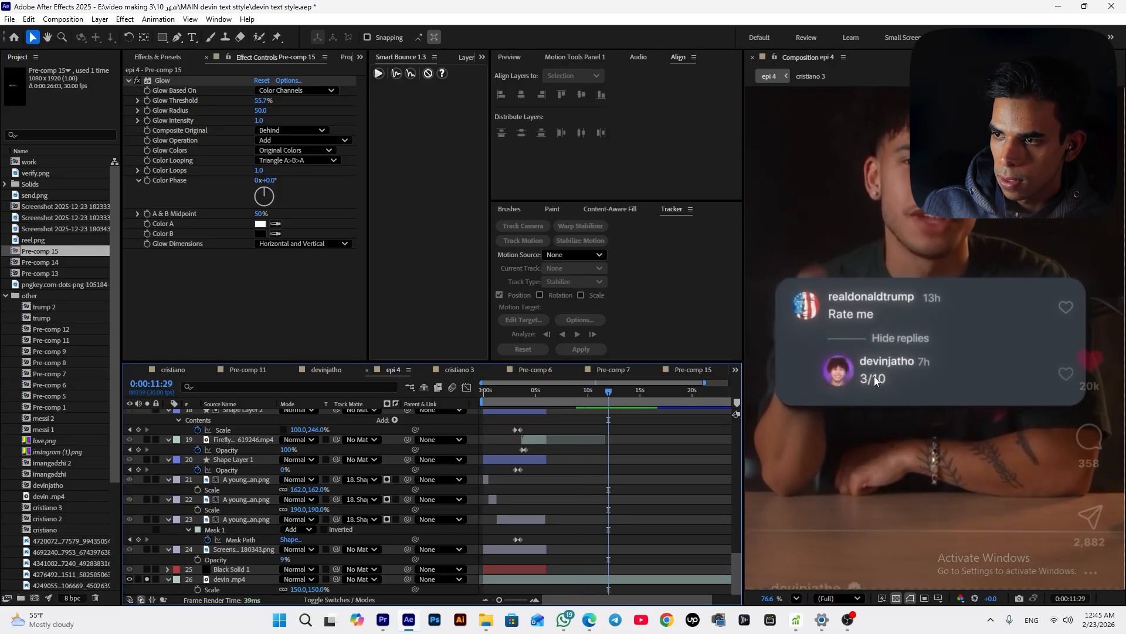
{"action": "key", "text": "space"}
{"action": "left_click_drag", "start_coordinate": [625, 403], "coordinate": [602, 409]}
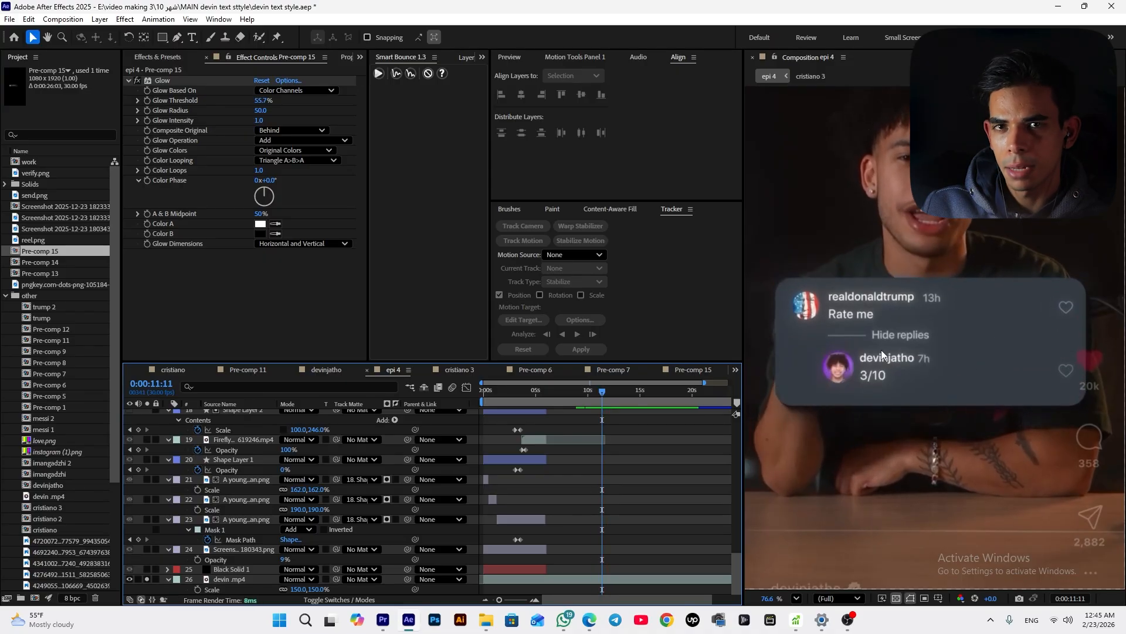
{"action": "left_click", "coordinate": [129, 579]}
{"action": "scroll", "coordinate": [184, 533], "scroll_direction": "up", "scroll_amount": 15}
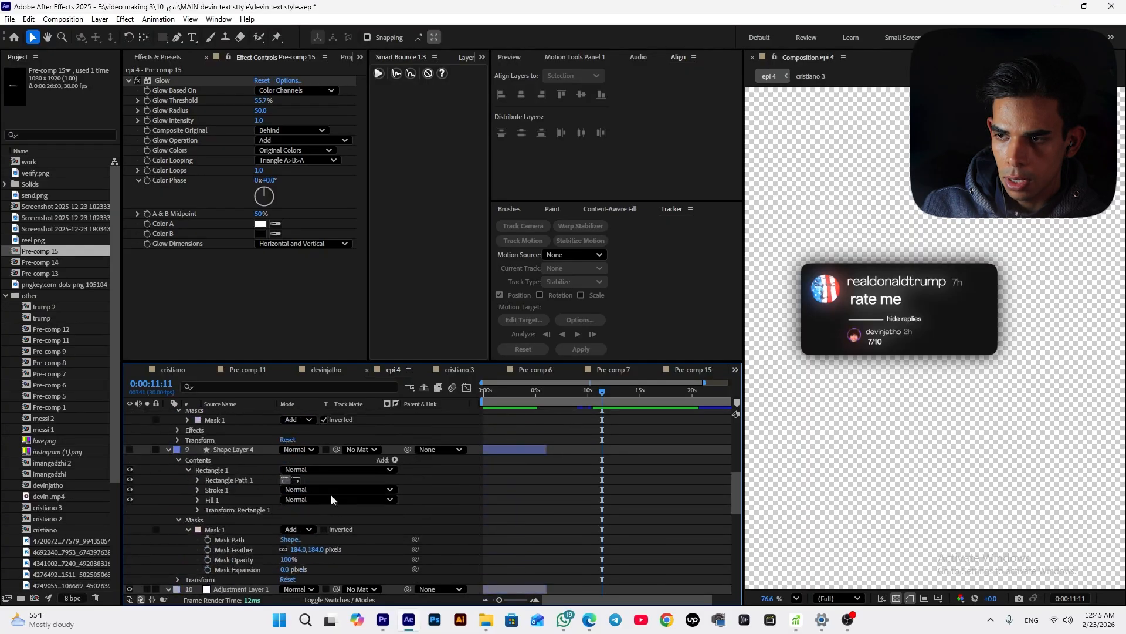
Shift the reply pre-comp's position and opacity keyframes and the background's scale keyframe earlier inside Pre-comp 15
{"action": "double_click", "coordinate": [627, 416]}
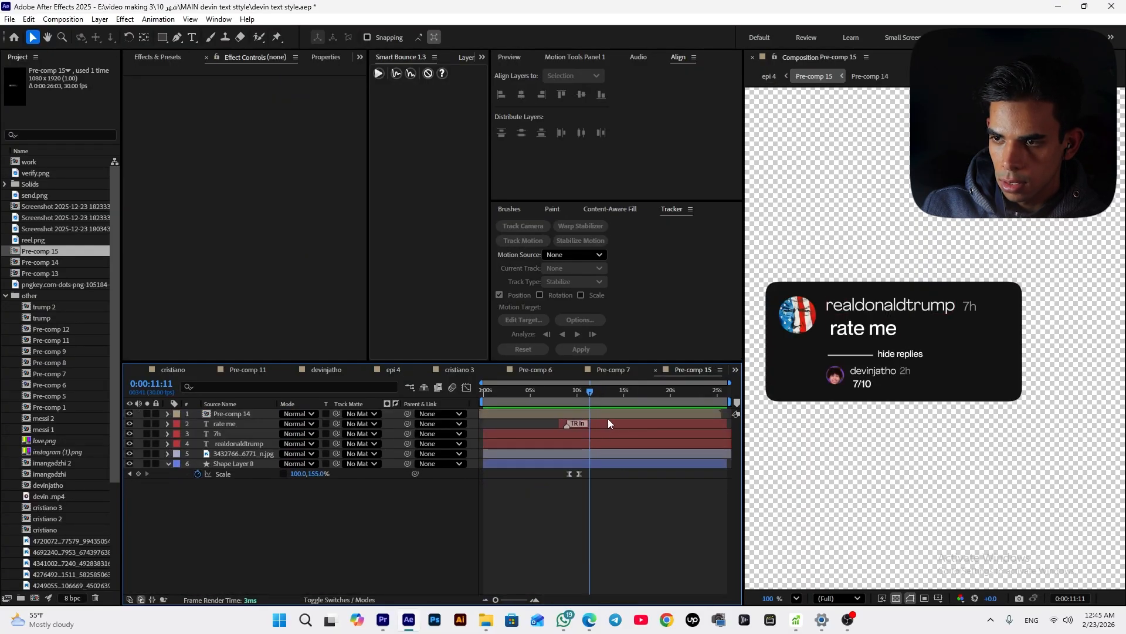
{"action": "double_click", "coordinate": [612, 416]}
{"action": "left_click", "coordinate": [601, 416]}
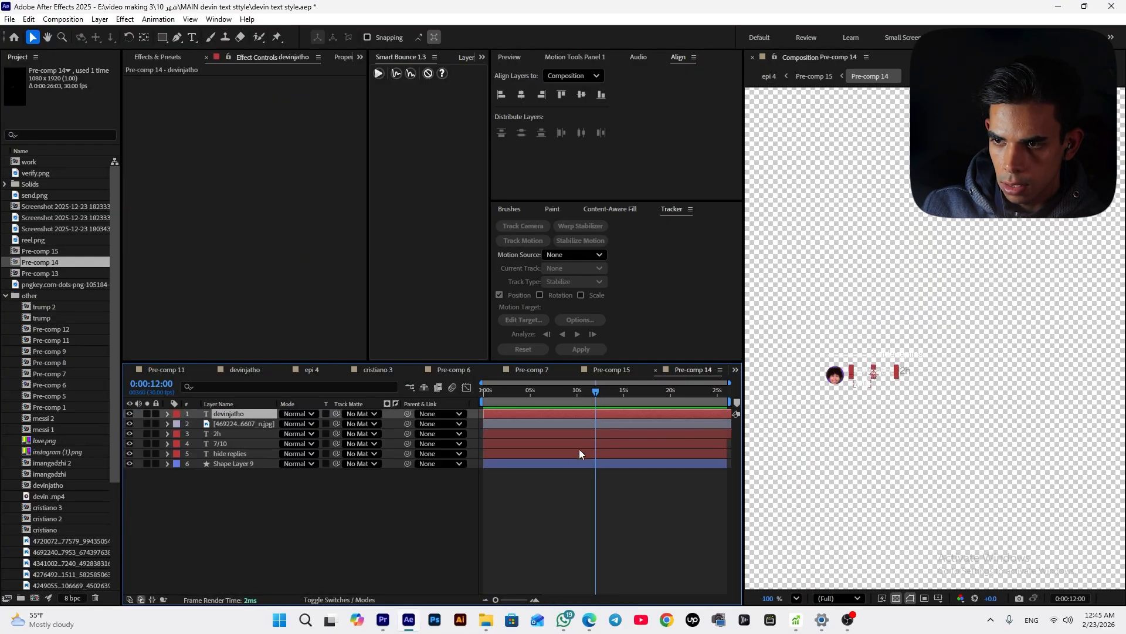
{"action": "left_click", "coordinate": [620, 372]}
{"action": "key", "text": "u"}
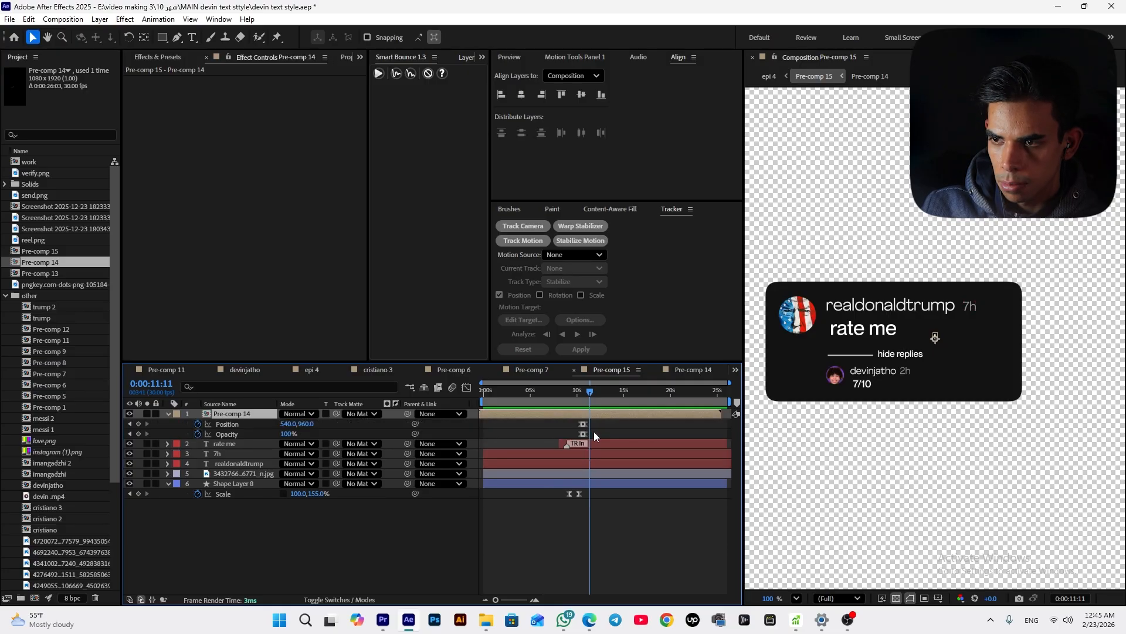
{"action": "scroll", "coordinate": [594, 427], "scroll_direction": "up", "scroll_amount": 4}
{"action": "left_click_drag", "start_coordinate": [586, 421], "coordinate": [565, 442]}
{"action": "left_click_drag", "start_coordinate": [564, 389], "coordinate": [526, 454]}
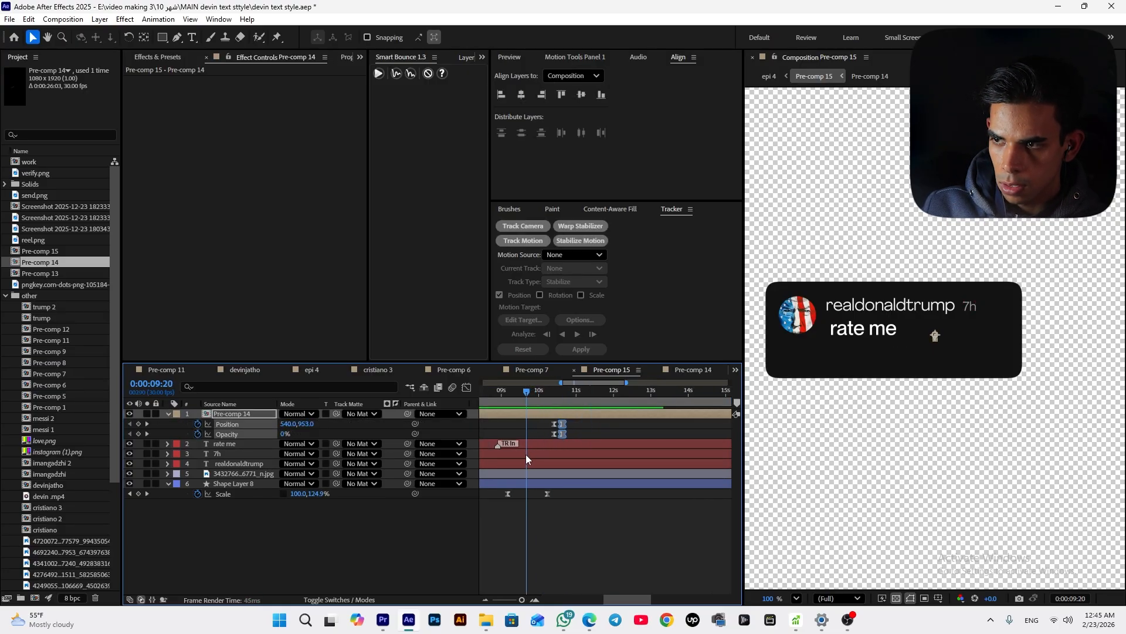
{"action": "left_click_drag", "start_coordinate": [550, 493], "coordinate": [529, 501]}
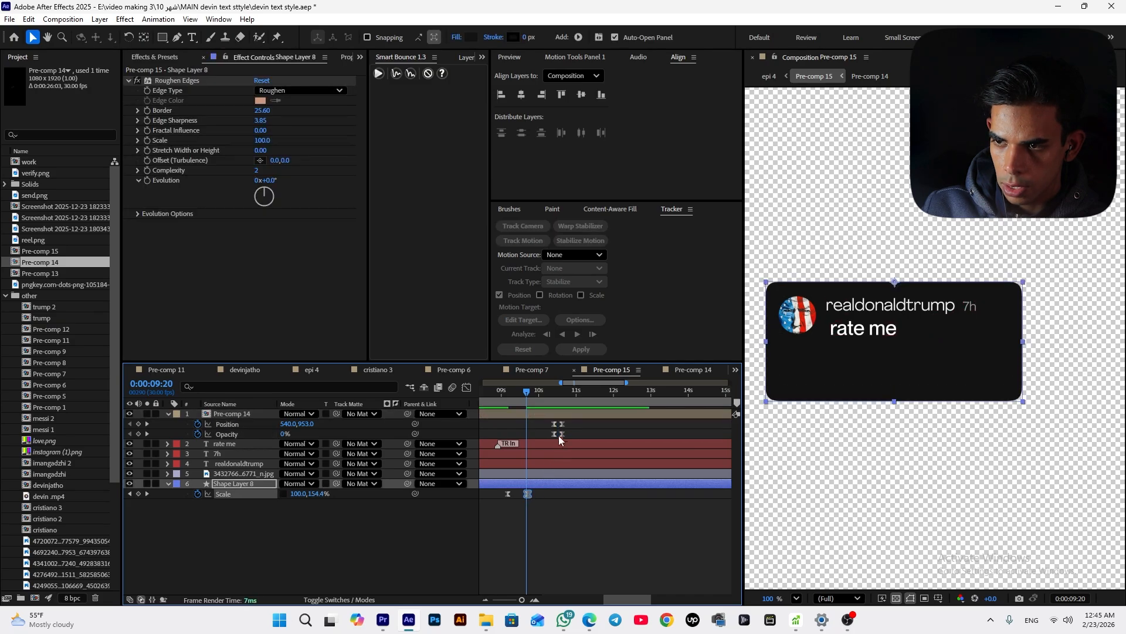
{"action": "left_click_drag", "start_coordinate": [559, 435], "coordinate": [519, 425]}
Step through and preview the reply's reveal timing frame by frame
{"action": "key", "text": "Page_Up"}
{"action": "key", "text": "Page_Down"}
{"action": "key", "text": "Page_Up"}
{"action": "key", "text": "Page_Down"}
{"action": "key", "text": "Page_Up"}
{"action": "key", "text": "space"}
{"action": "key", "text": "space"}
{"action": "left_click", "coordinate": [545, 424]}
{"action": "key", "text": "space"}
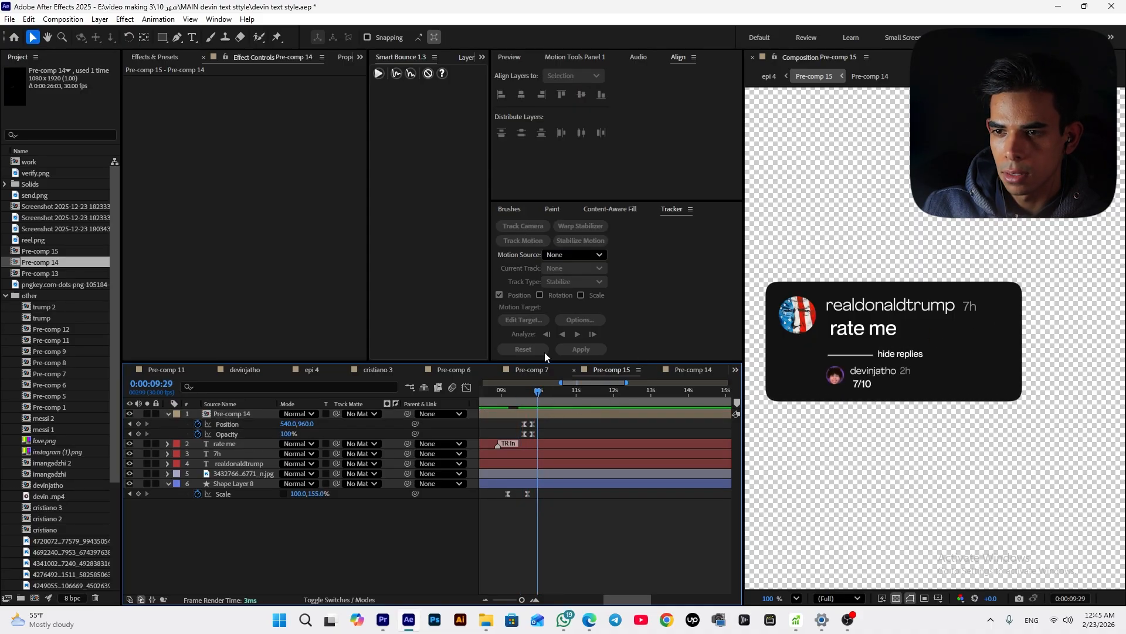
Download a heart outline icon from Flaticon and add it as heart.png to Pre-comp 15
{"action": "left_click", "coordinate": [540, 374]}
{"action": "left_click", "coordinate": [611, 371]}
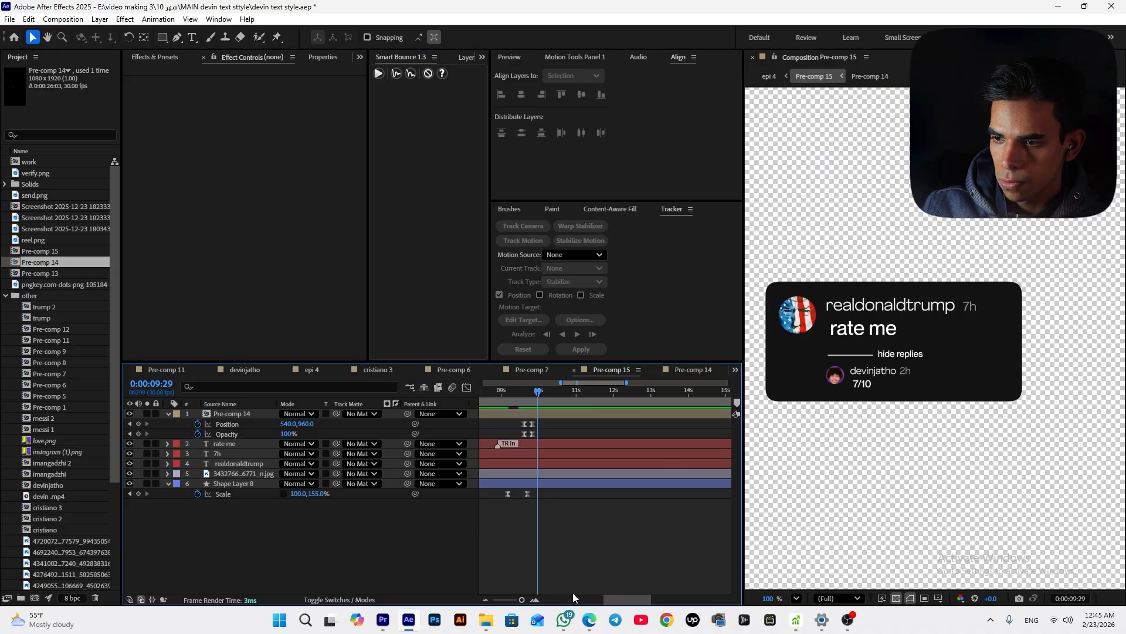
{"action": "left_click", "coordinate": [670, 624]}
{"action": "left_click", "coordinate": [513, 430]}
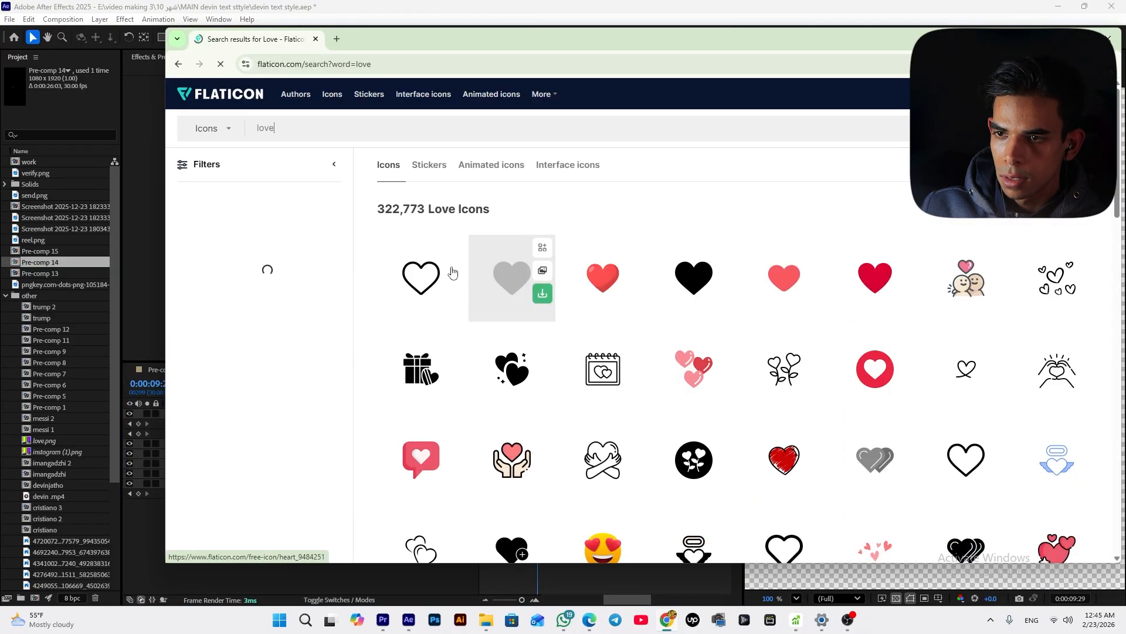
{"action": "left_click", "coordinate": [453, 296]}
{"action": "left_click", "coordinate": [430, 362]}
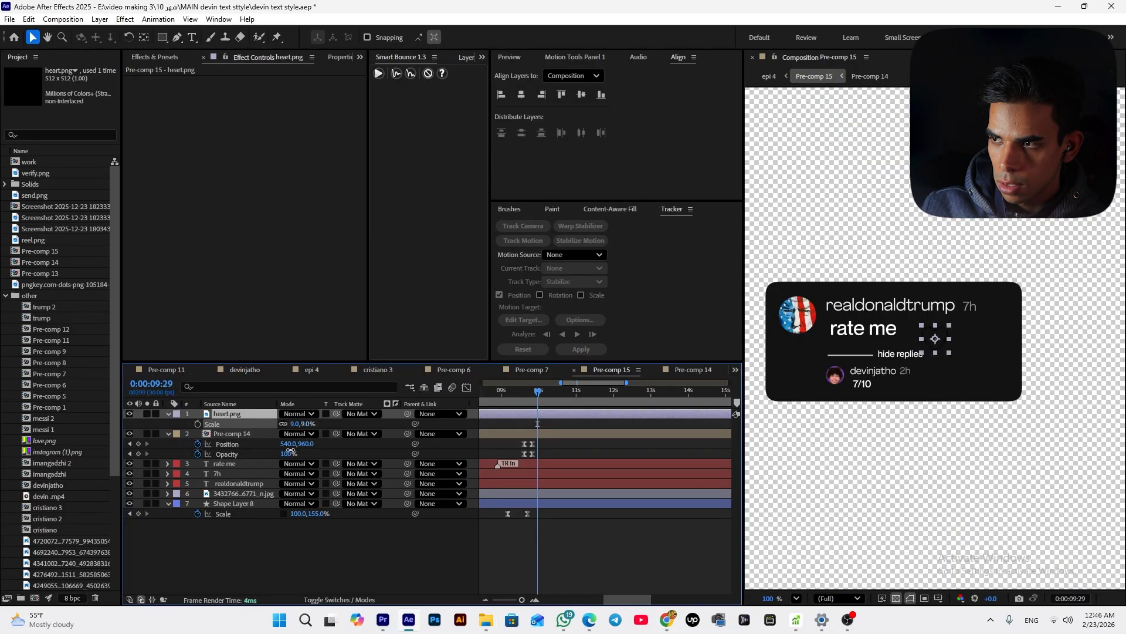
Apply a Fill effect to the heart icon and set its colour to FFFFFF
{"action": "left_click", "coordinate": [165, 70]}
{"action": "type", "text": "glo"}
{"action": "left_click_drag", "start_coordinate": [155, 71], "coordinate": [51, 79]}
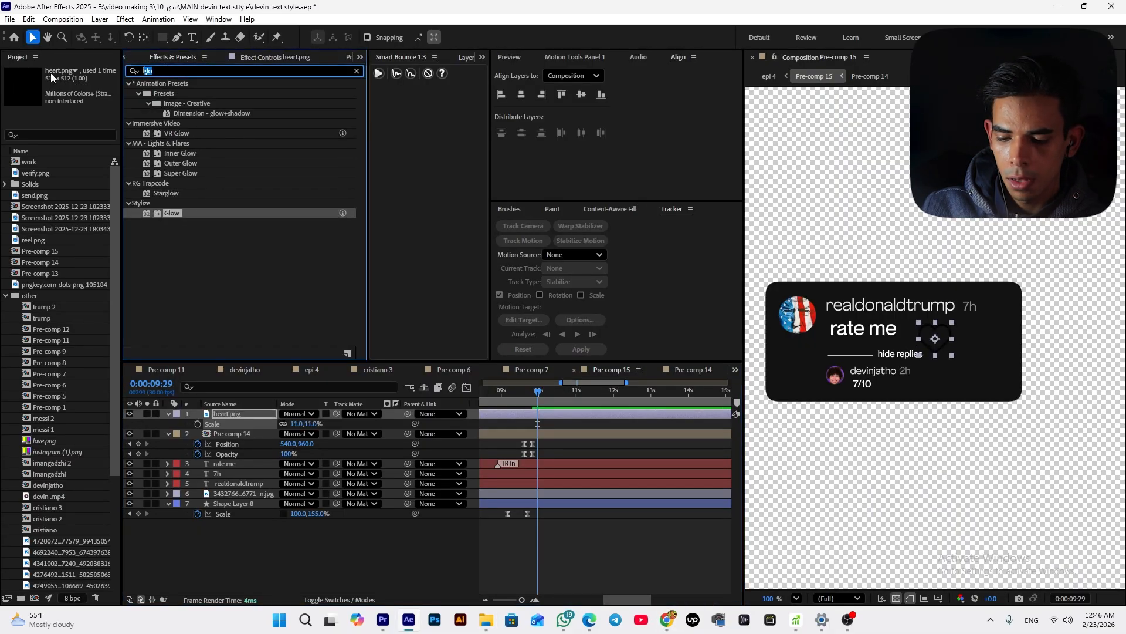
{"action": "type", "text": "fil"}
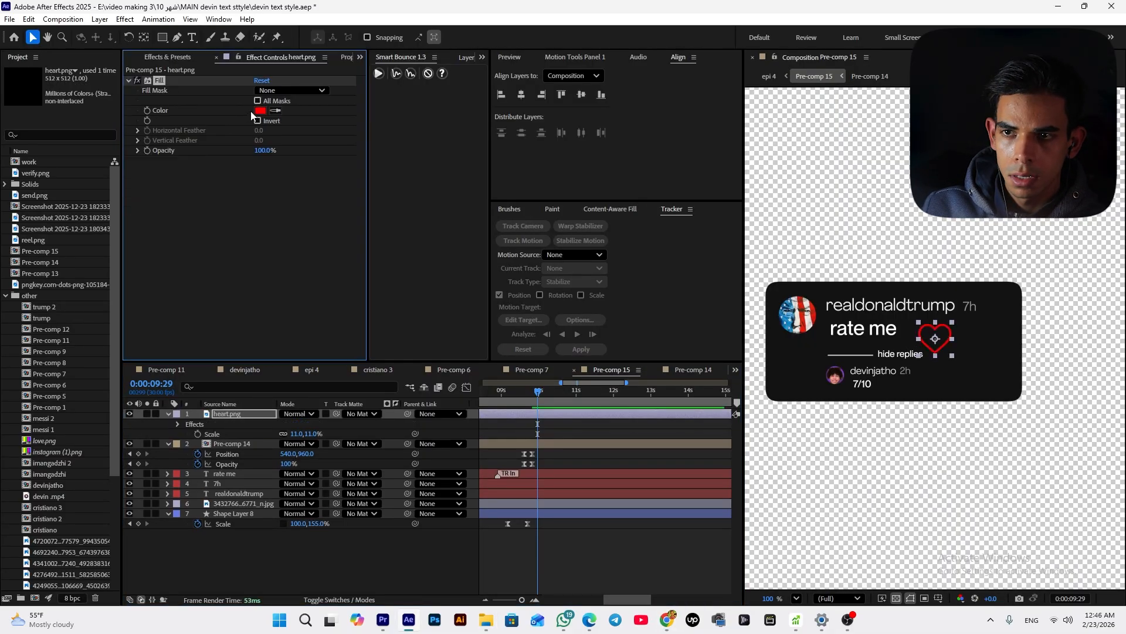
{"action": "left_click", "coordinate": [259, 111]}
{"action": "type", "text": "FFFFFF"}
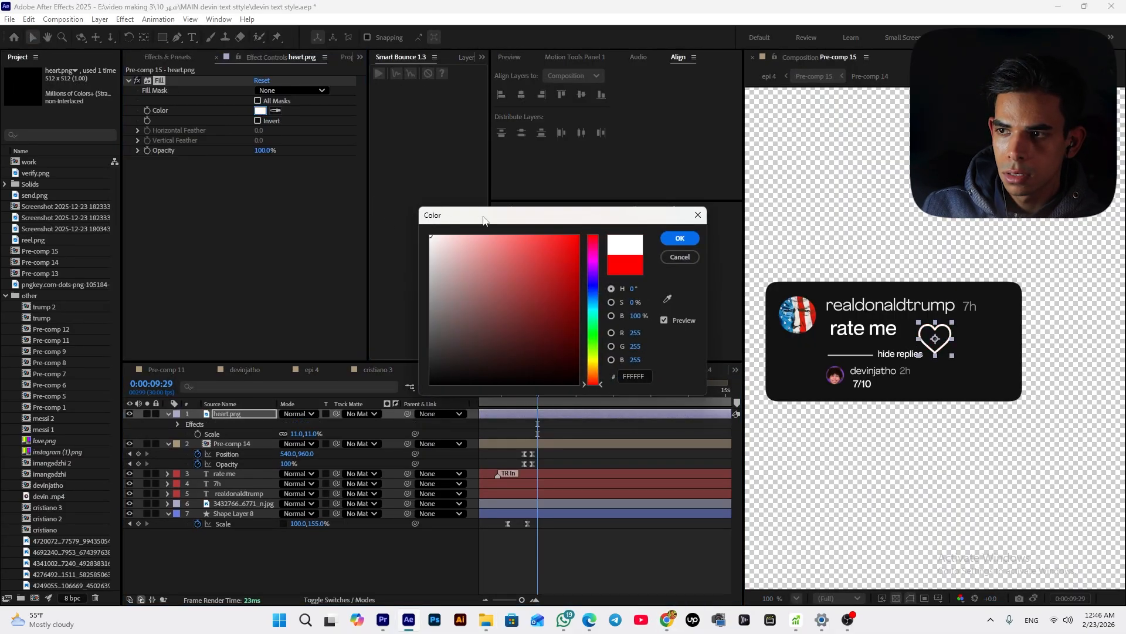
{"action": "left_click", "coordinate": [680, 238]}
Scale the heart icon to 6% and place it at the card's right edge beside the username
{"action": "left_click_drag", "start_coordinate": [305, 426], "coordinate": [299, 427]}
{"action": "left_click_drag", "start_coordinate": [941, 341], "coordinate": [1007, 315]}
{"action": "left_click", "coordinate": [1002, 383]}
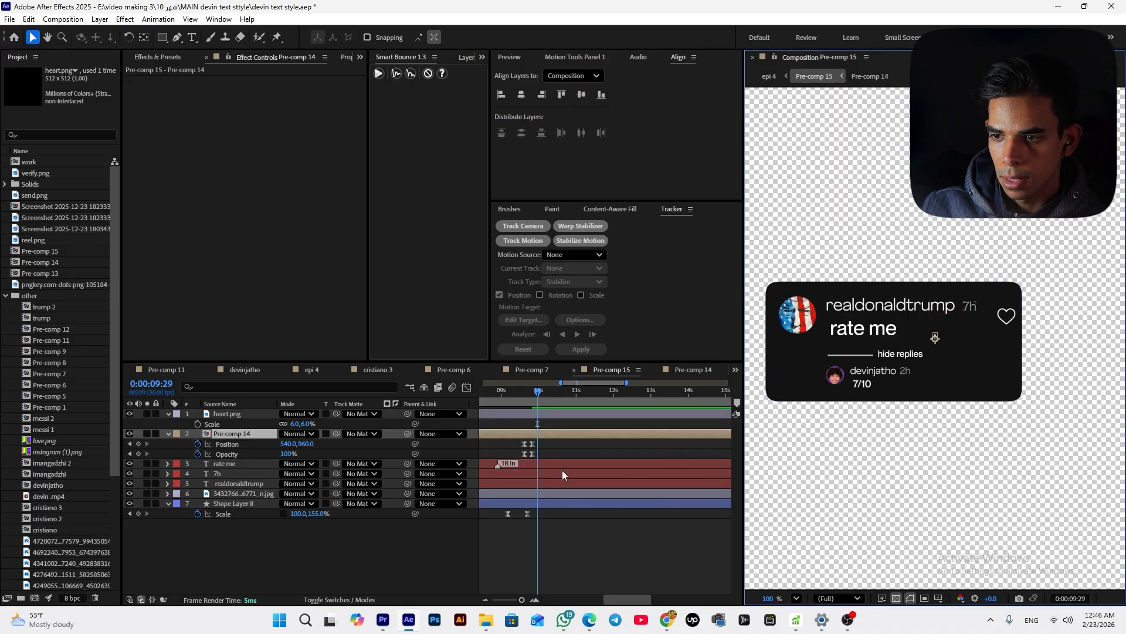
{"action": "left_click_drag", "start_coordinate": [532, 405], "coordinate": [527, 406]}
{"action": "left_click", "coordinate": [251, 505]}
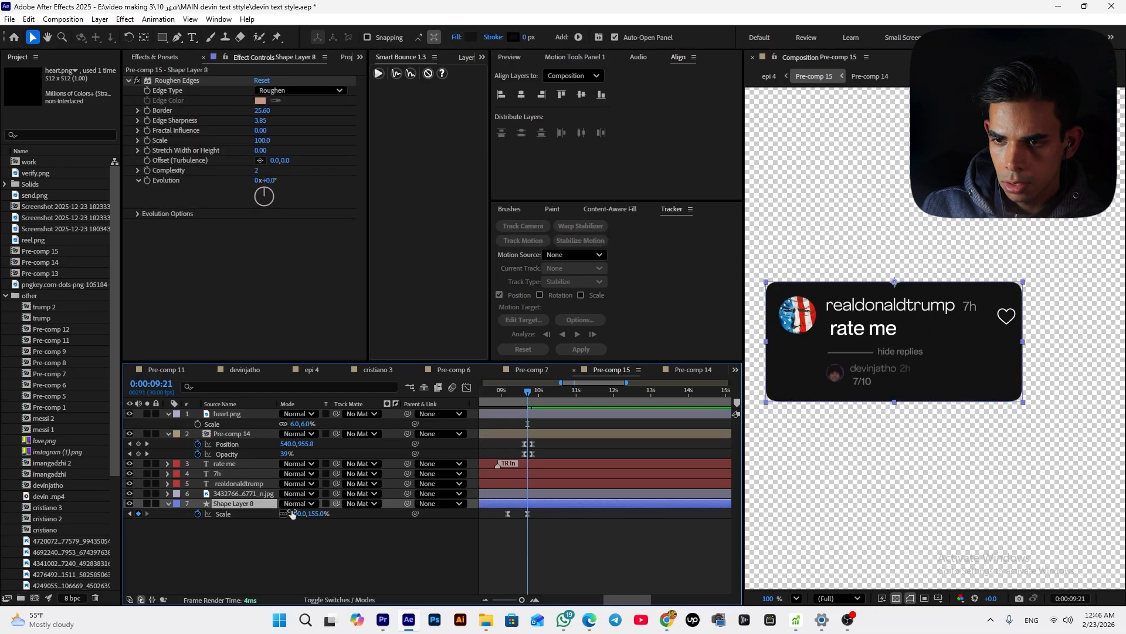
Widen the comment card's background shape to about 113% horizontal scale and move the heart icon to its new right edge
{"action": "left_click_drag", "start_coordinate": [1021, 404], "coordinate": [1048, 407]}
{"action": "key", "text": "ctrl+z"}
{"action": "left_click_drag", "start_coordinate": [578, 511], "coordinate": [451, 530]}
{"action": "scroll", "coordinate": [704, 507], "scroll_direction": "down", "scroll_amount": 2}
{"action": "left_click_drag", "start_coordinate": [578, 600], "coordinate": [604, 601]}
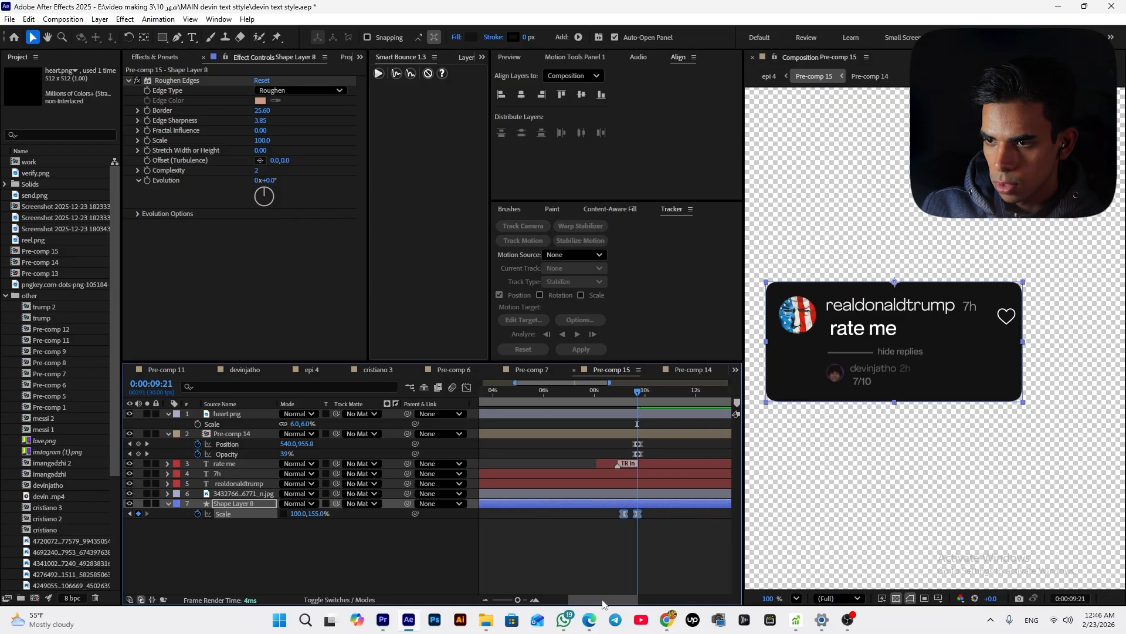
{"action": "left_click_drag", "start_coordinate": [1024, 404], "coordinate": [1040, 404]}
{"action": "left_click_drag", "start_coordinate": [898, 289], "coordinate": [915, 289]}
{"action": "left_click_drag", "start_coordinate": [622, 400], "coordinate": [638, 400]}
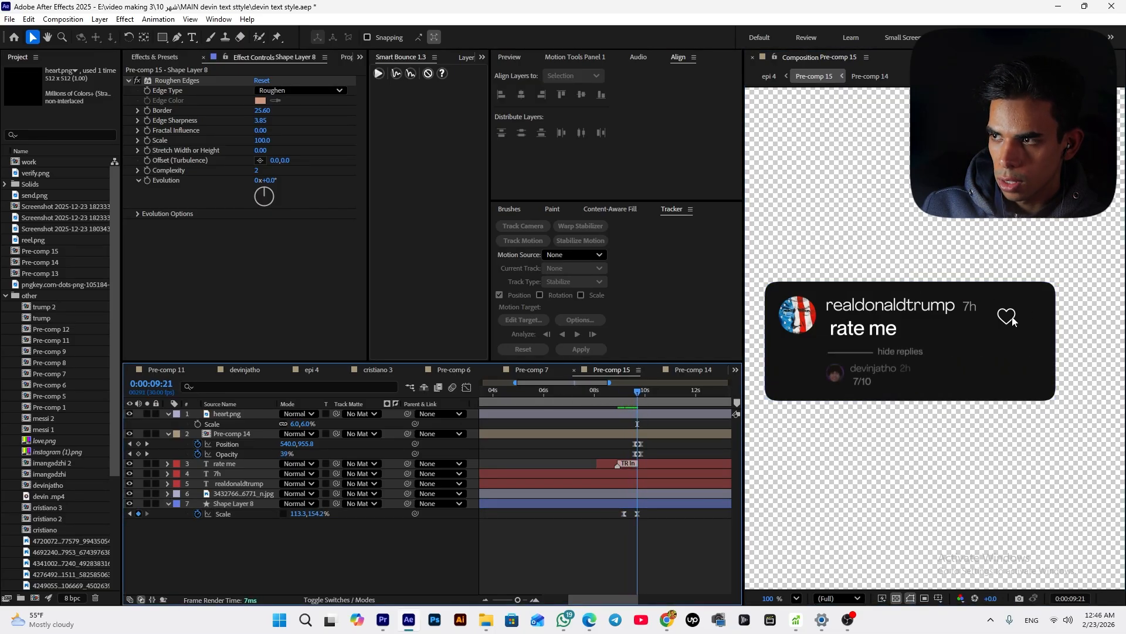
{"action": "left_click_drag", "start_coordinate": [1006, 316], "coordinate": [1029, 319]}
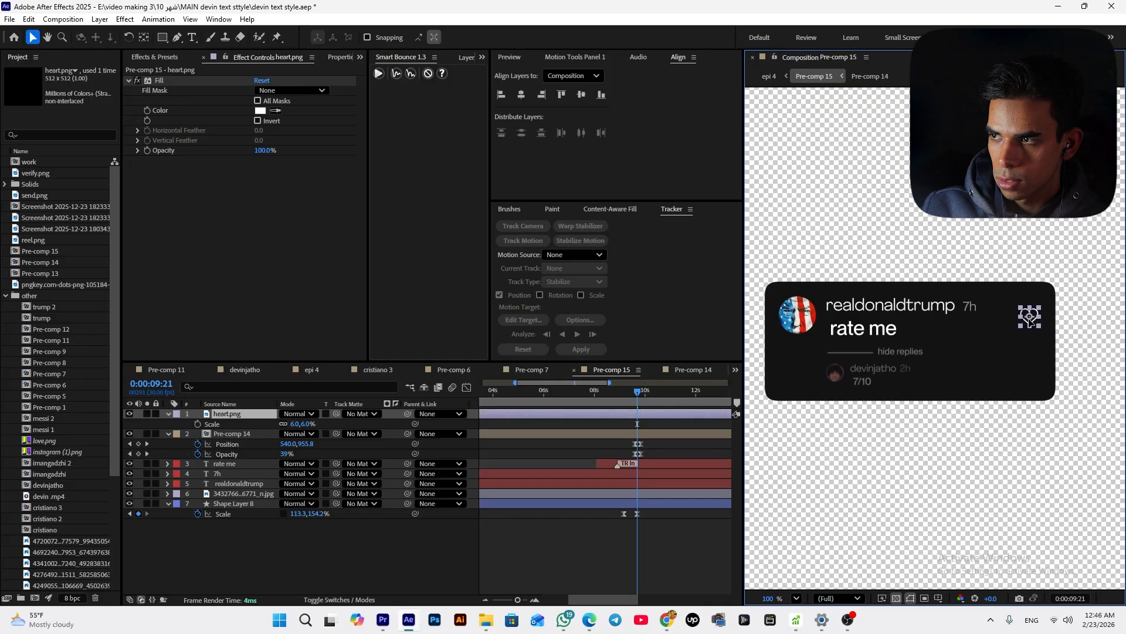
{"action": "left_click", "coordinate": [688, 537]}
In the epi 4 composition, turn on the devin.mp4 video layer and scrub to preview the card over it
{"action": "left_click", "coordinate": [312, 370]}
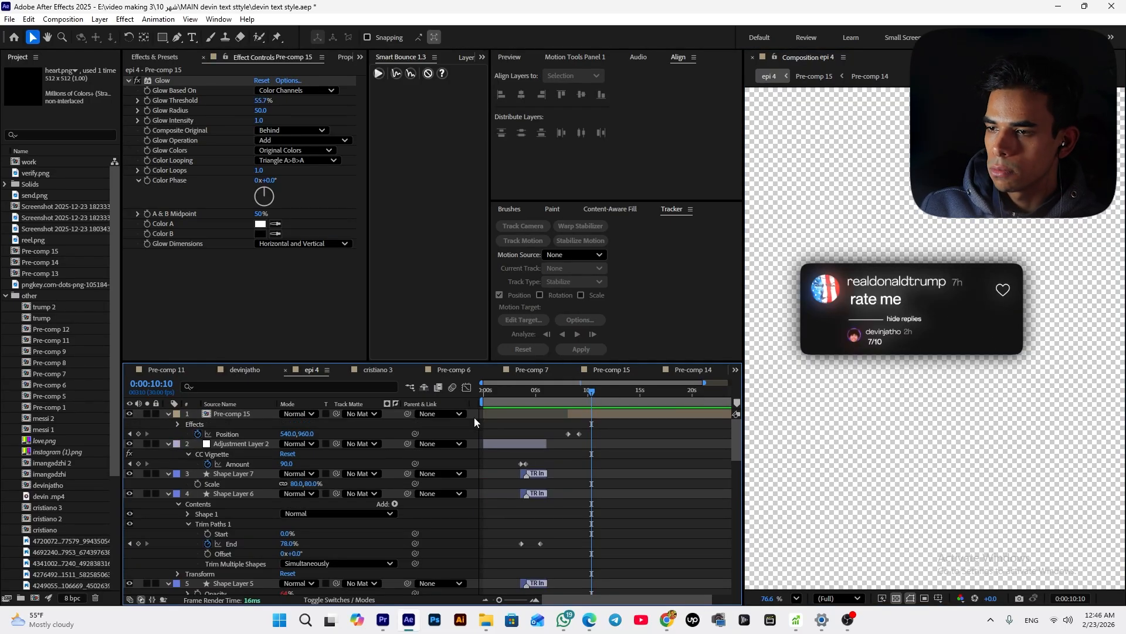
{"action": "scroll", "coordinate": [220, 553], "scroll_direction": "down", "scroll_amount": 10}
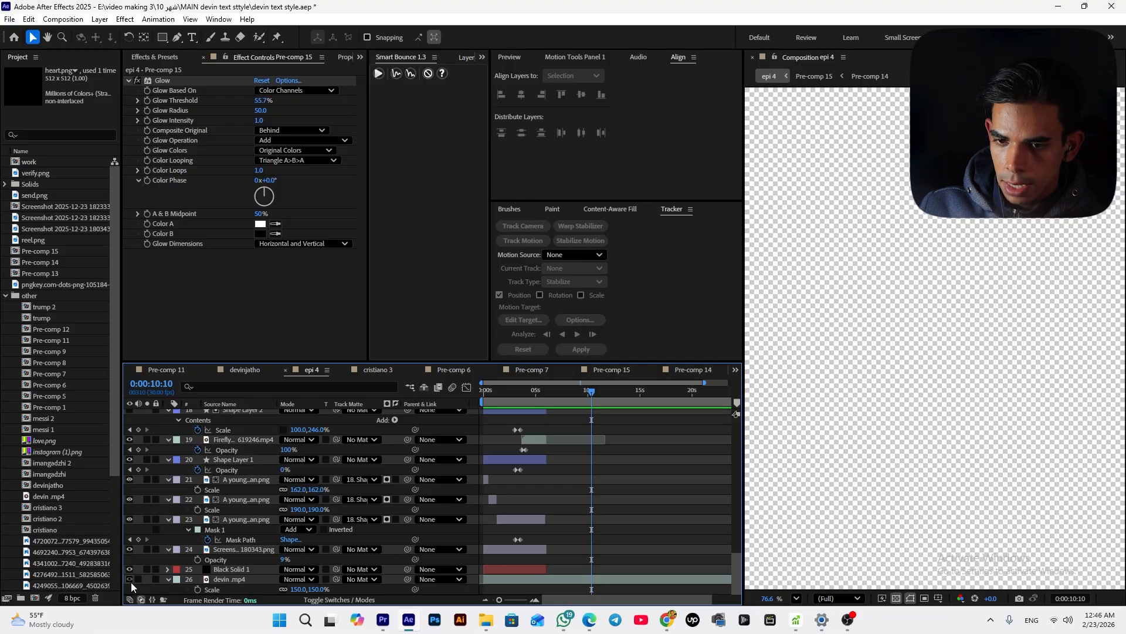
{"action": "left_click", "coordinate": [130, 579]}
{"action": "left_click", "coordinate": [601, 403]}
{"action": "left_click_drag", "start_coordinate": [601, 402], "coordinate": [604, 409]}
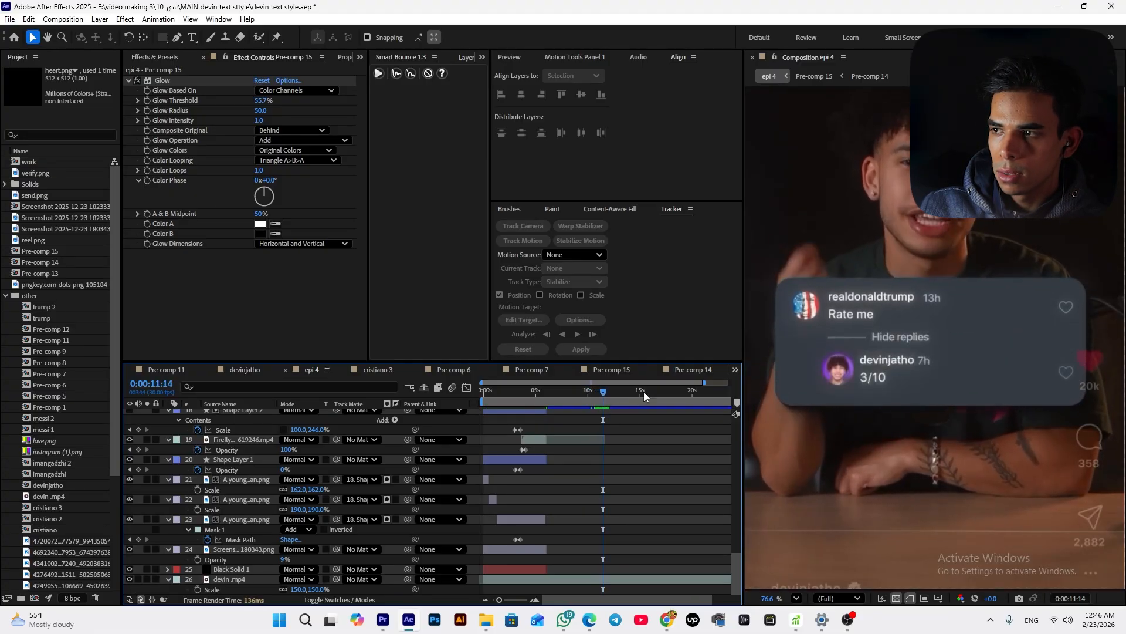